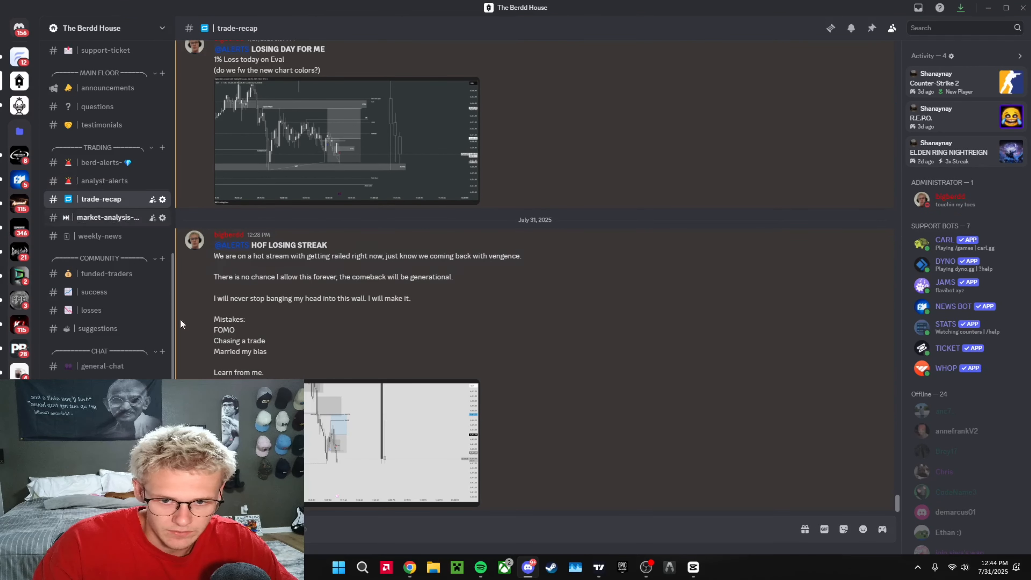
Step: Open the Notion trading journal template linked in the server's resources channel and visit the site in the browser
{"action": "scroll", "coordinate": [105, 362], "scroll_direction": "down", "scroll_amount": 2}
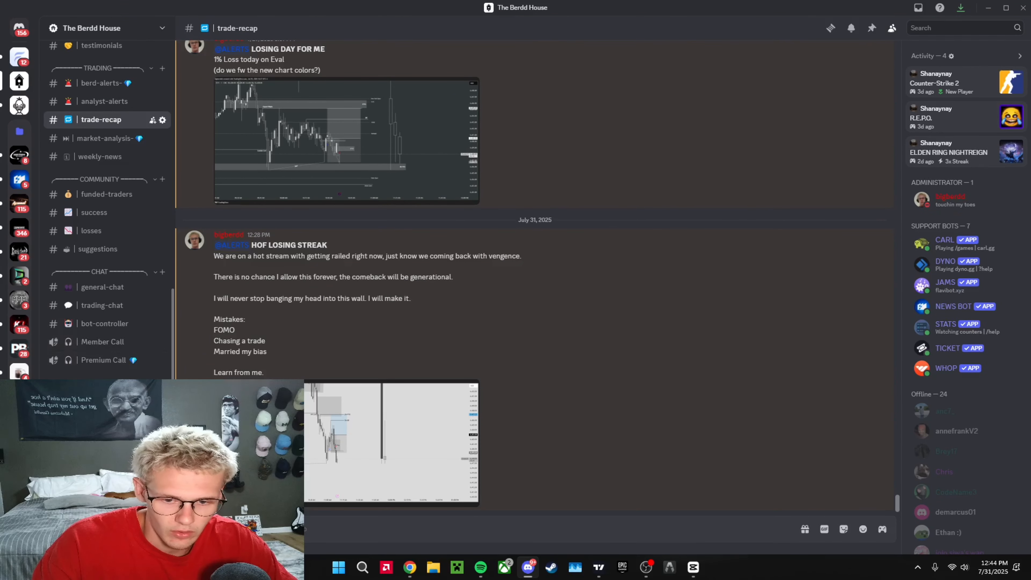
{"action": "scroll", "coordinate": [93, 366], "scroll_direction": "down", "scroll_amount": 5}
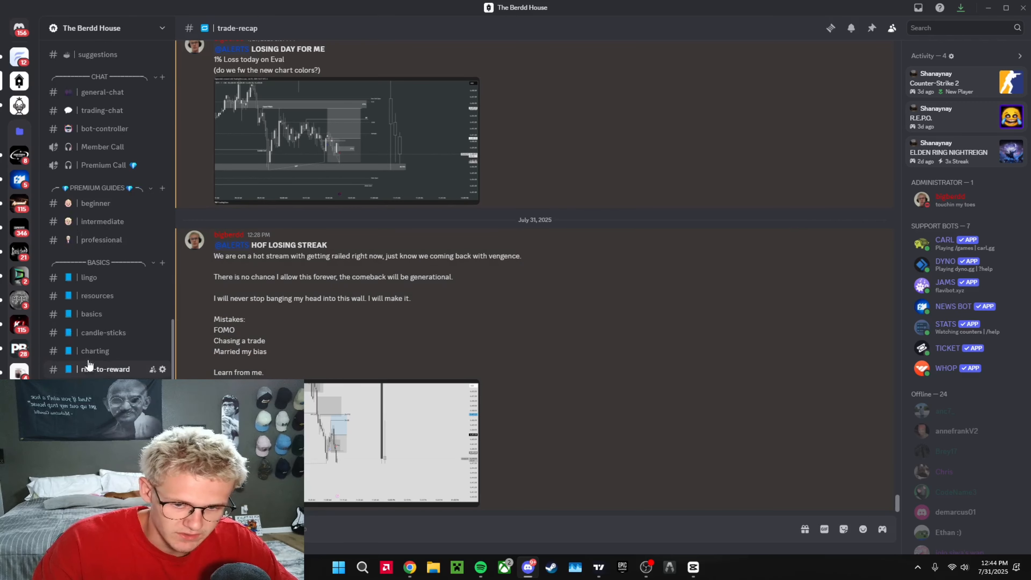
{"action": "left_click", "coordinate": [115, 288]}
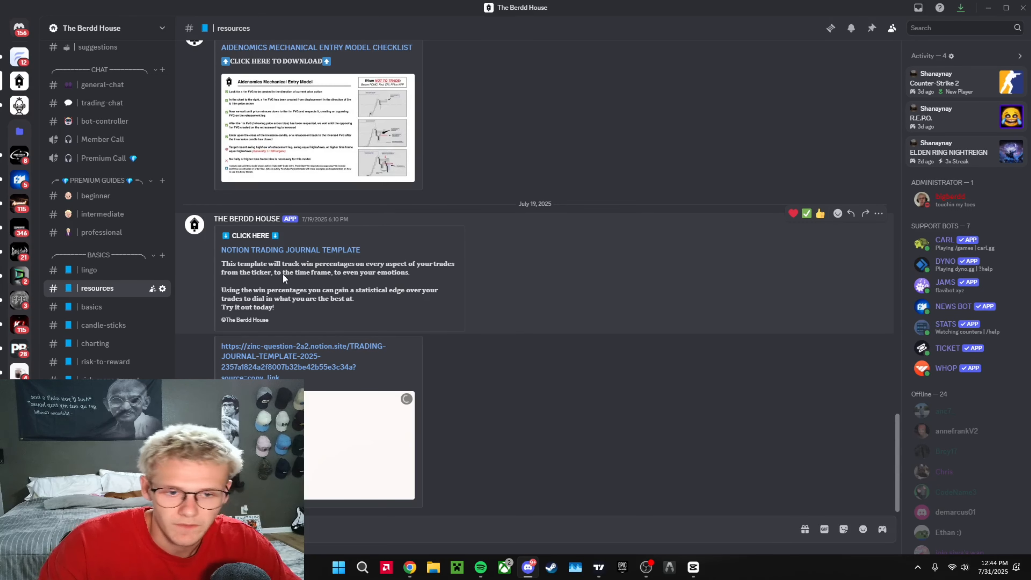
{"action": "left_click", "coordinate": [321, 250]}
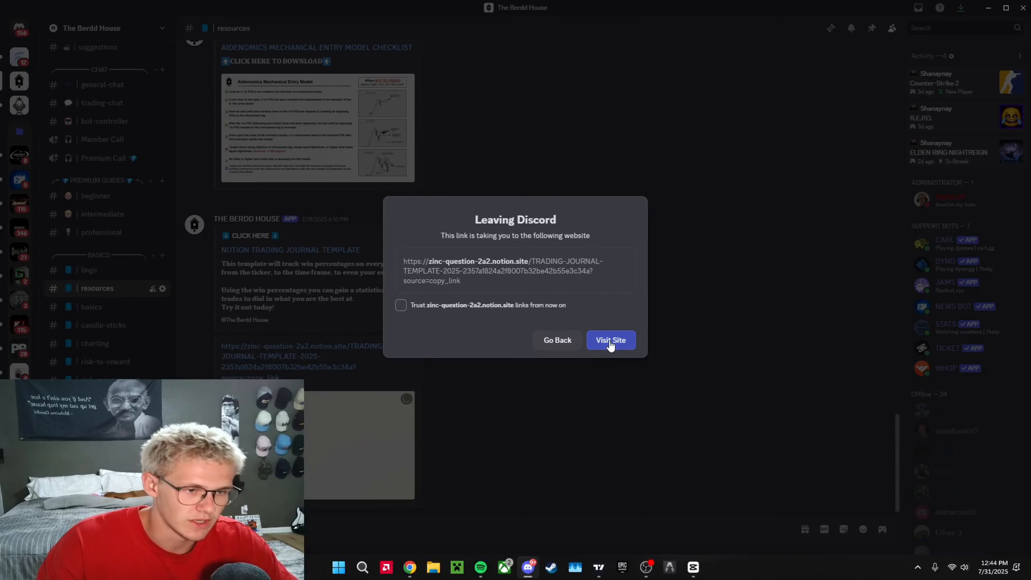
{"action": "left_click", "coordinate": [610, 344]}
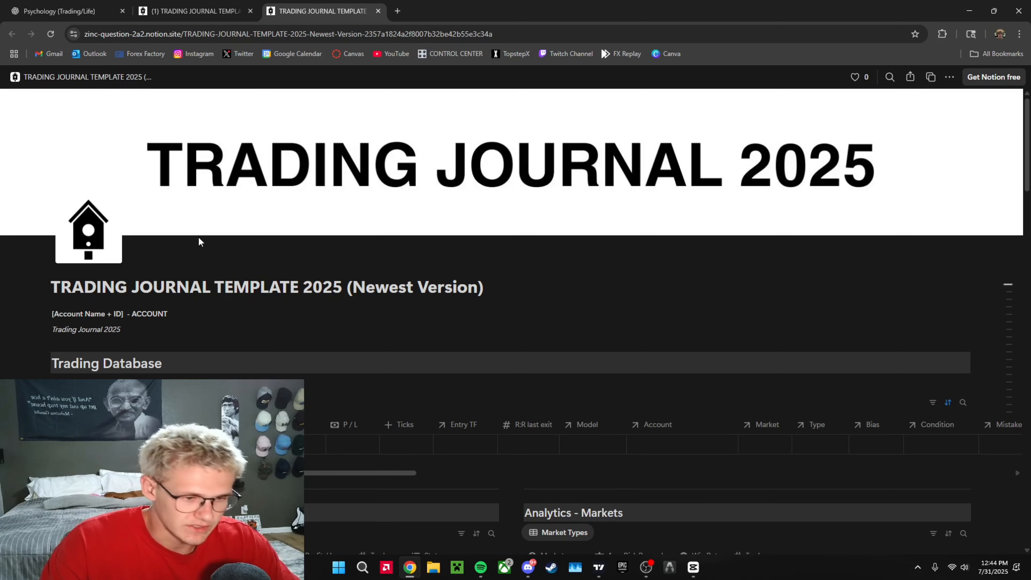
Step: Switch to the editable workspace copy of the 2025 trading journal template, leaving its page icon as is
{"action": "left_click", "coordinate": [215, 9]}
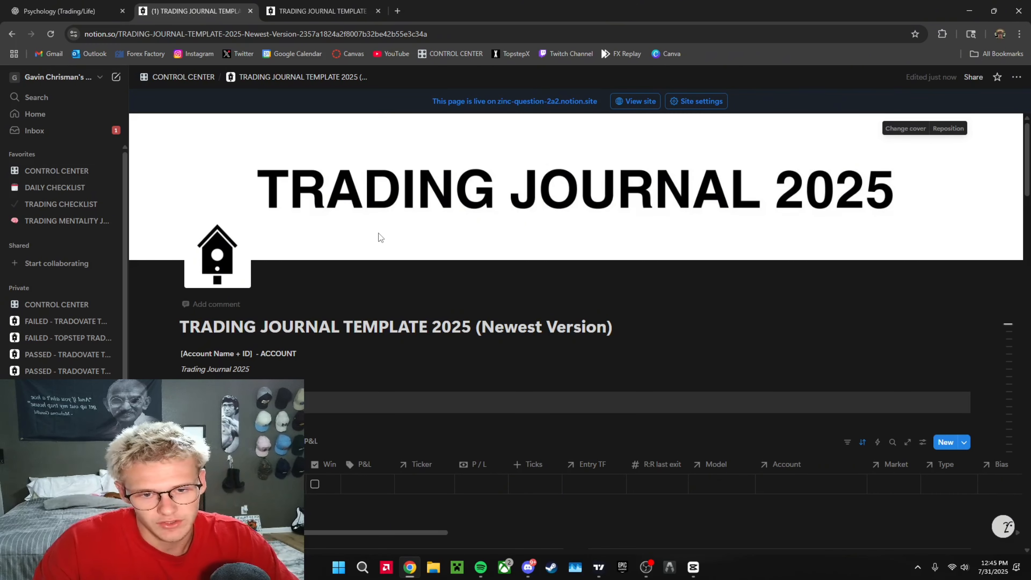
{"action": "left_click", "coordinate": [237, 279]}
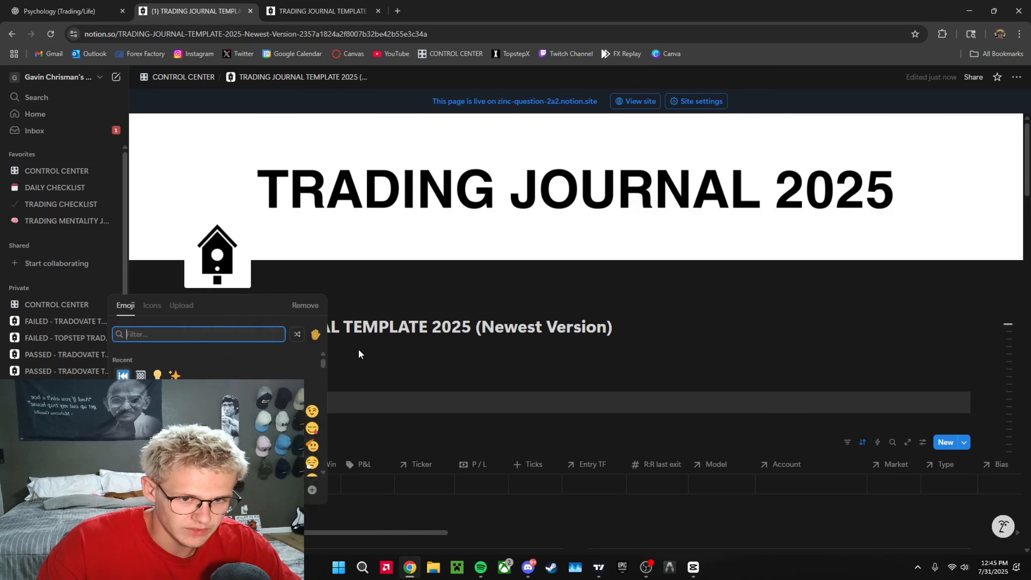
{"action": "left_click", "coordinate": [562, 283]}
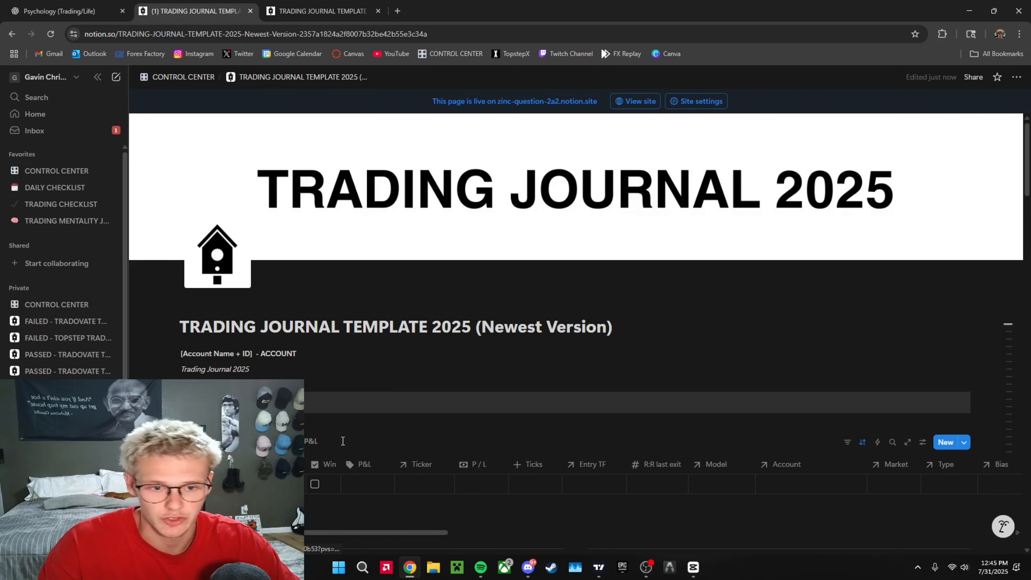
Step: Look over the template page from the trading database through the analytics sections and return to its beginning
{"action": "scroll", "coordinate": [400, 228], "scroll_direction": "down", "scroll_amount": 5}
{"action": "scroll", "coordinate": [492, 395], "scroll_direction": "up", "scroll_amount": 5}
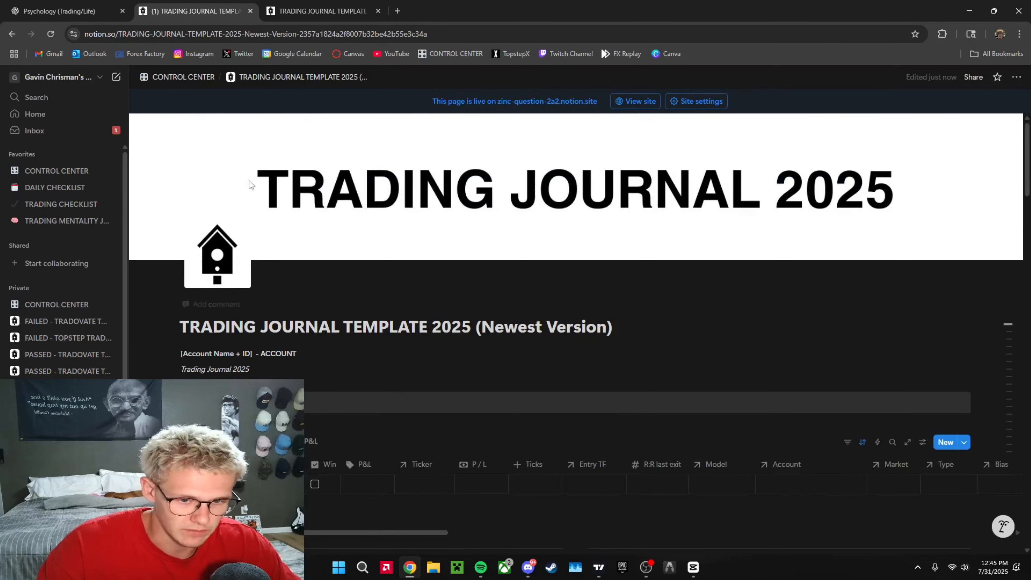
{"action": "scroll", "coordinate": [491, 395], "scroll_direction": "down", "scroll_amount": 7}
{"action": "scroll", "coordinate": [456, 368], "scroll_direction": "down", "scroll_amount": 10}
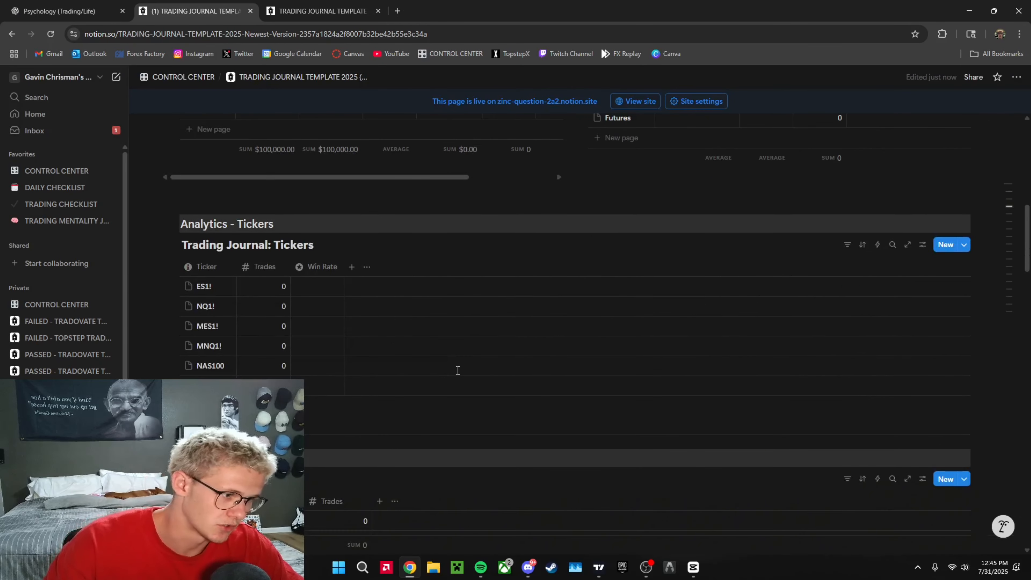
{"action": "scroll", "coordinate": [463, 382], "scroll_direction": "up", "scroll_amount": 15}
{"action": "scroll", "coordinate": [465, 386], "scroll_direction": "up", "scroll_amount": 5}
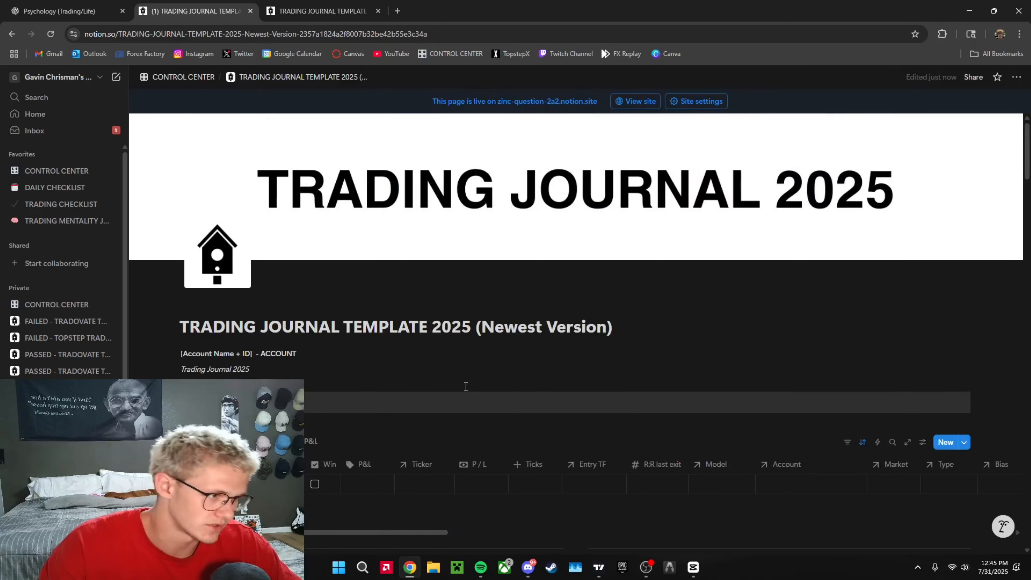
{"action": "scroll", "coordinate": [472, 381], "scroll_direction": "down", "scroll_amount": 5}
{"action": "scroll", "coordinate": [479, 389], "scroll_direction": "up", "scroll_amount": 5}
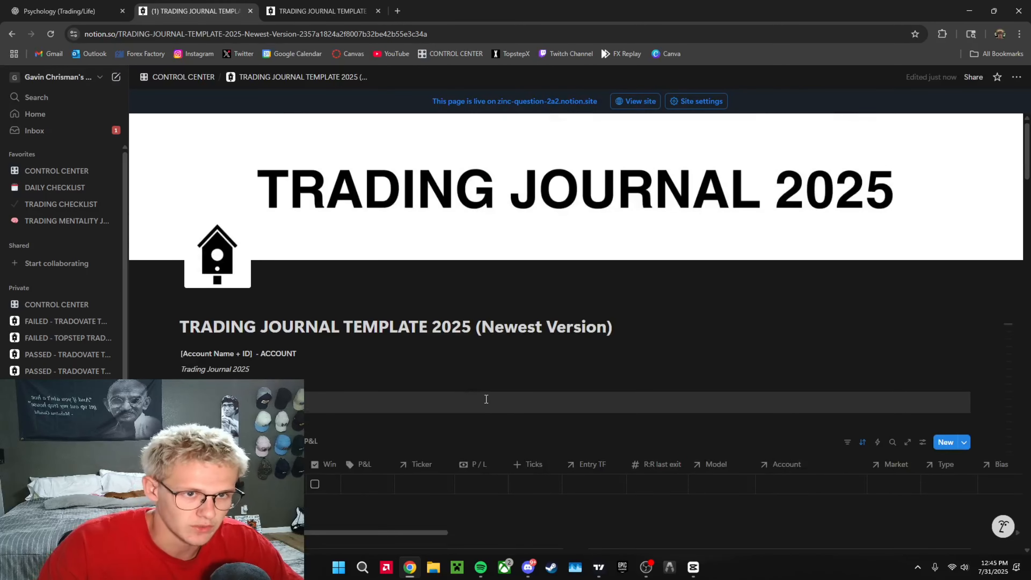
Step: Set the date of the first entry in the Trading Log to 31/07/2025
{"action": "scroll", "coordinate": [649, 243], "scroll_direction": "down", "scroll_amount": 4}
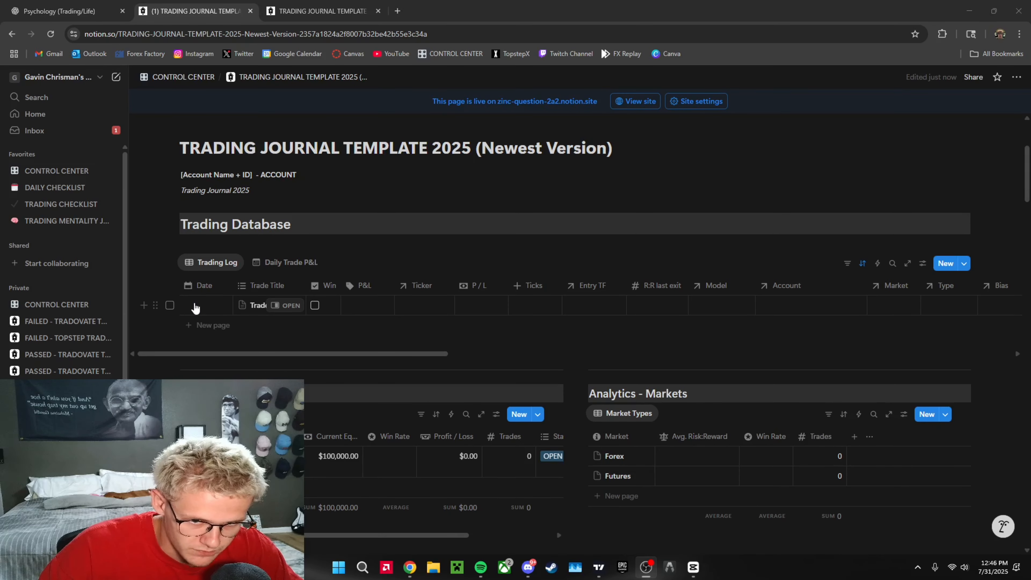
{"action": "left_click", "coordinate": [196, 308]}
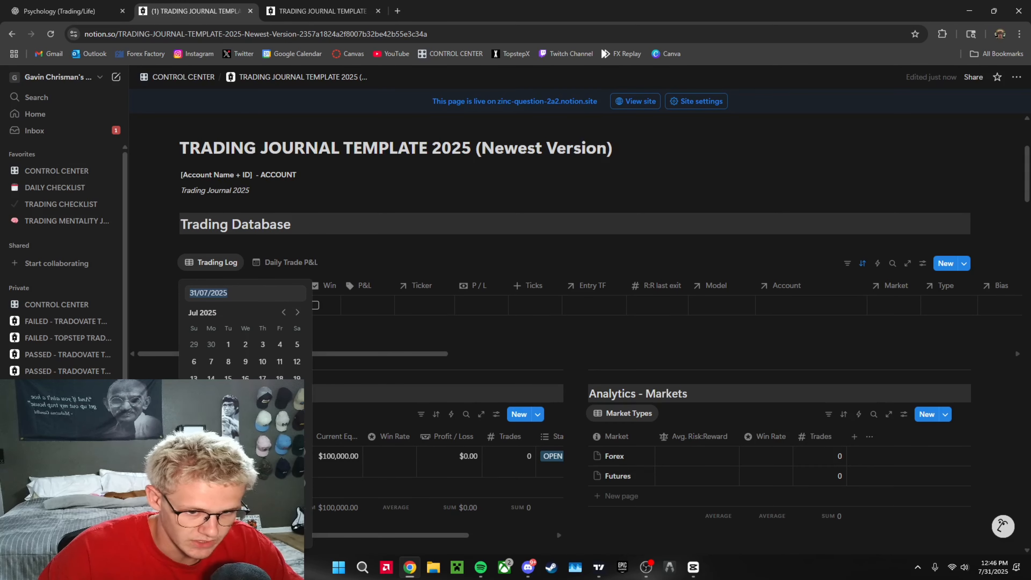
{"action": "left_click", "coordinate": [262, 412]}
{"action": "left_click", "coordinate": [483, 319]}
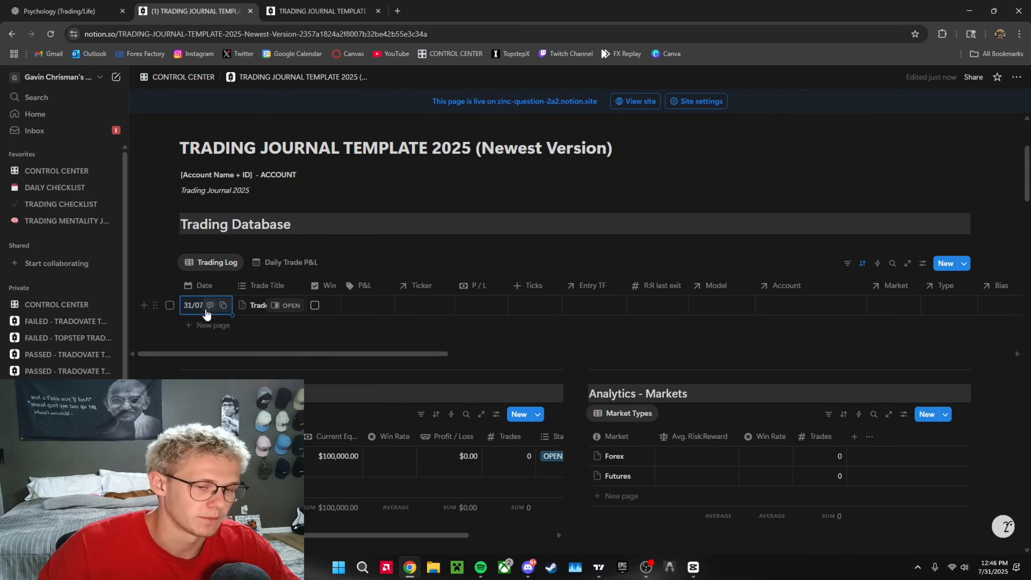
Step: Rename the first Trading Log entry's trade title as "NQ Long"
{"action": "left_click", "coordinate": [257, 311]}
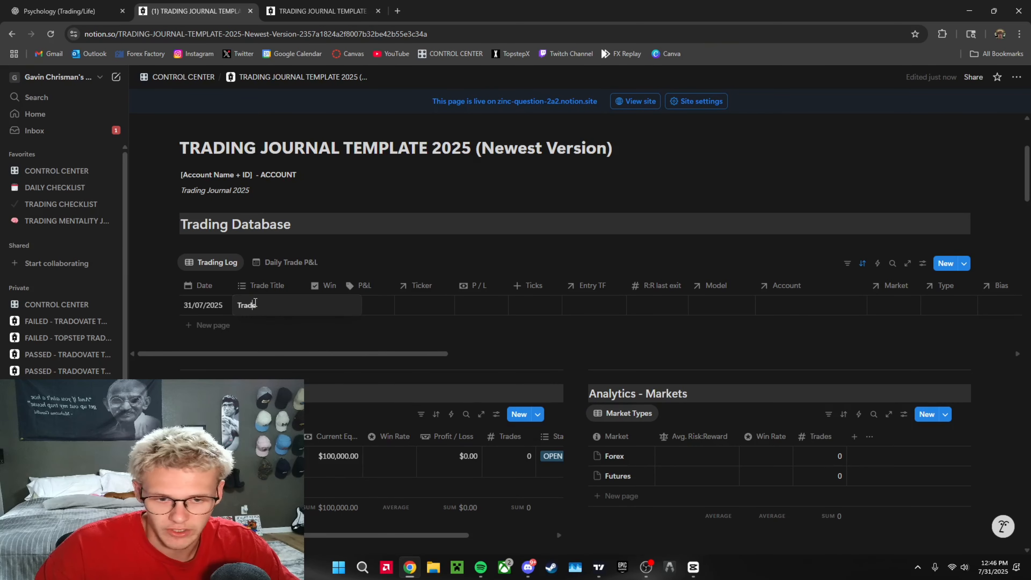
{"action": "double_click", "coordinate": [255, 303]}
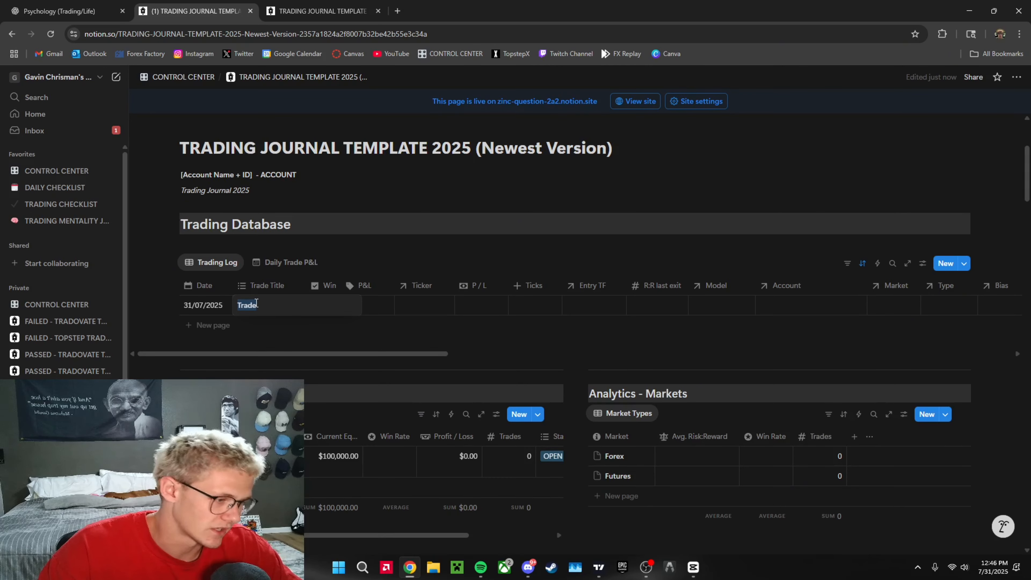
{"action": "type", "text": "NQ Long"}
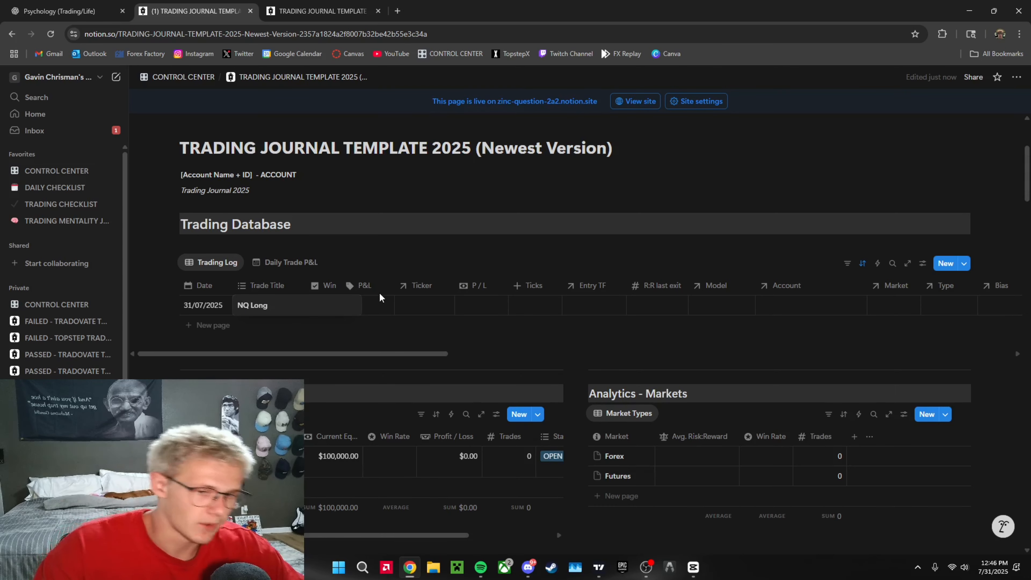
{"action": "key", "text": "Escape"}
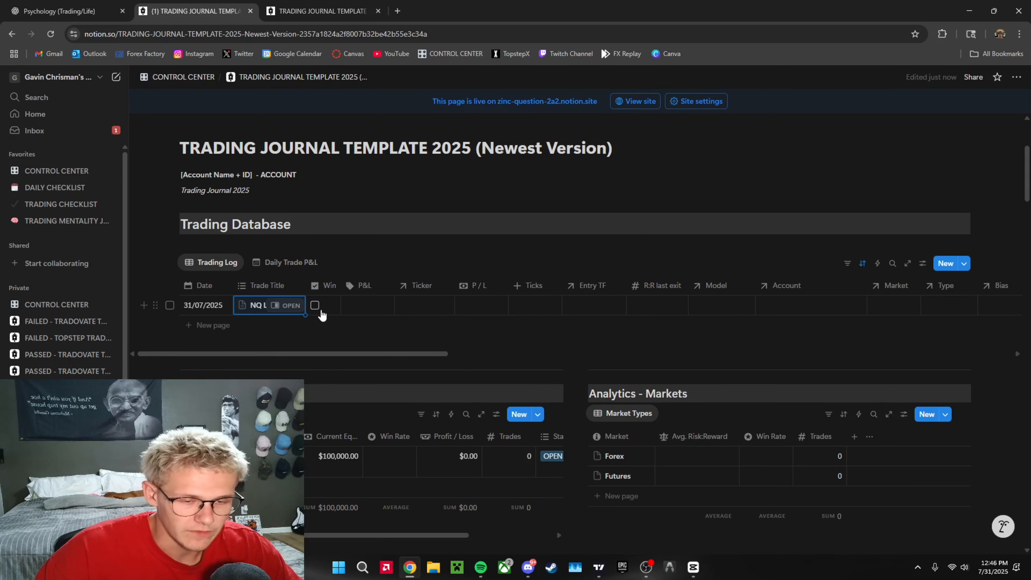
Step: Mark the NQ Long trade as a win after looking through the analytics sections
{"action": "left_click", "coordinate": [315, 306]}
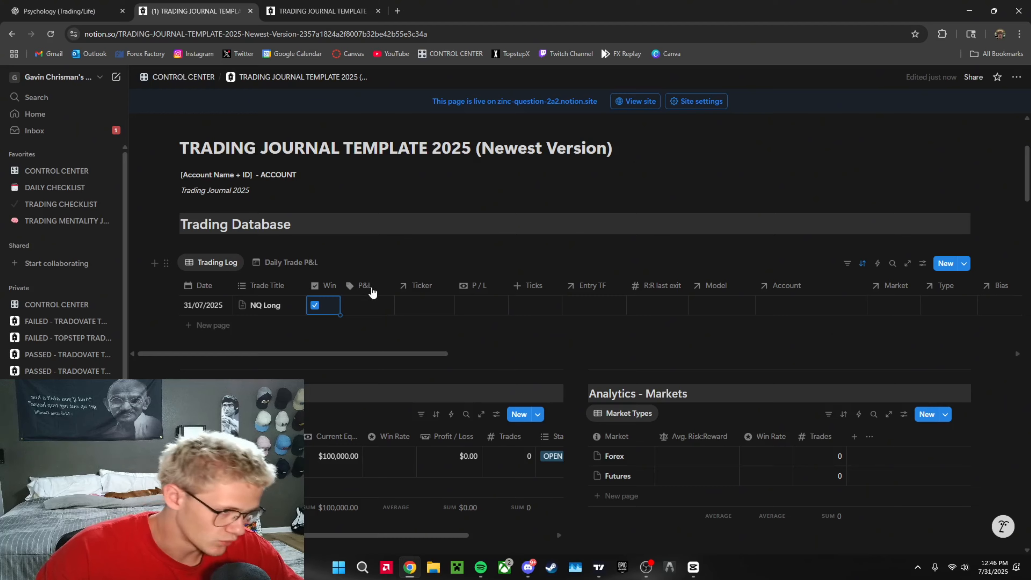
{"action": "left_click", "coordinate": [316, 305]}
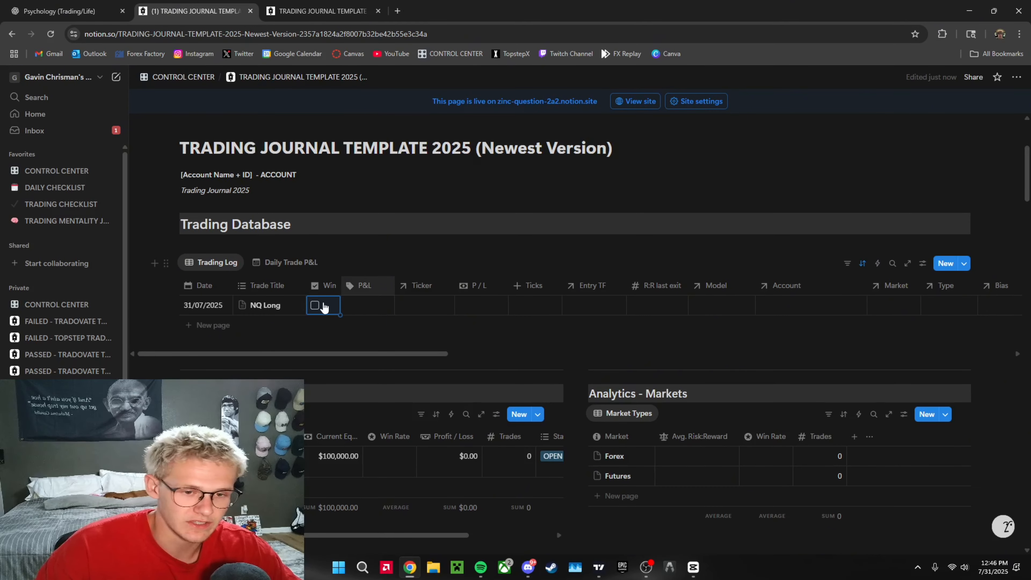
{"action": "scroll", "coordinate": [396, 301], "scroll_direction": "down", "scroll_amount": 15}
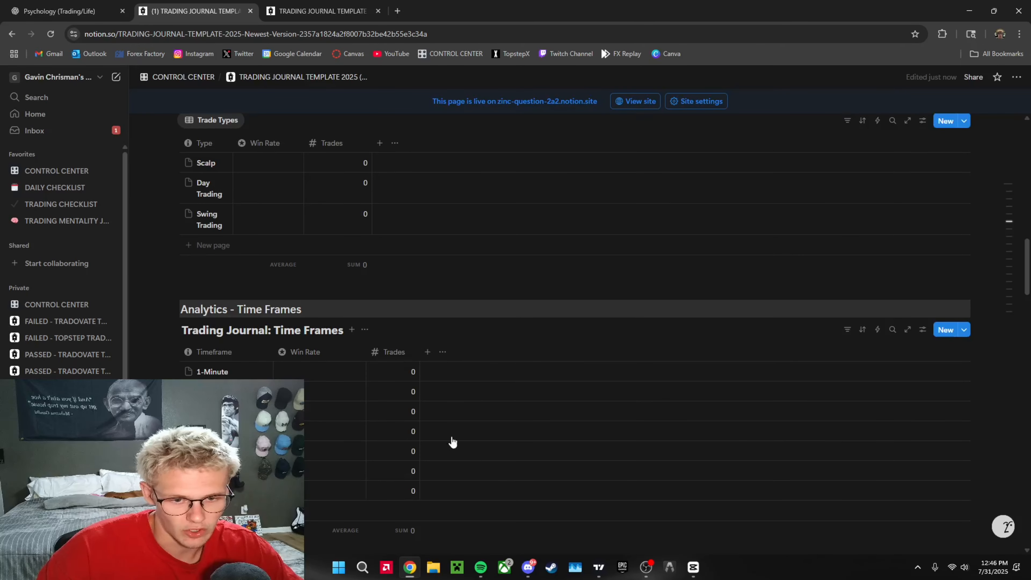
{"action": "scroll", "coordinate": [406, 386], "scroll_direction": "down", "scroll_amount": 12}
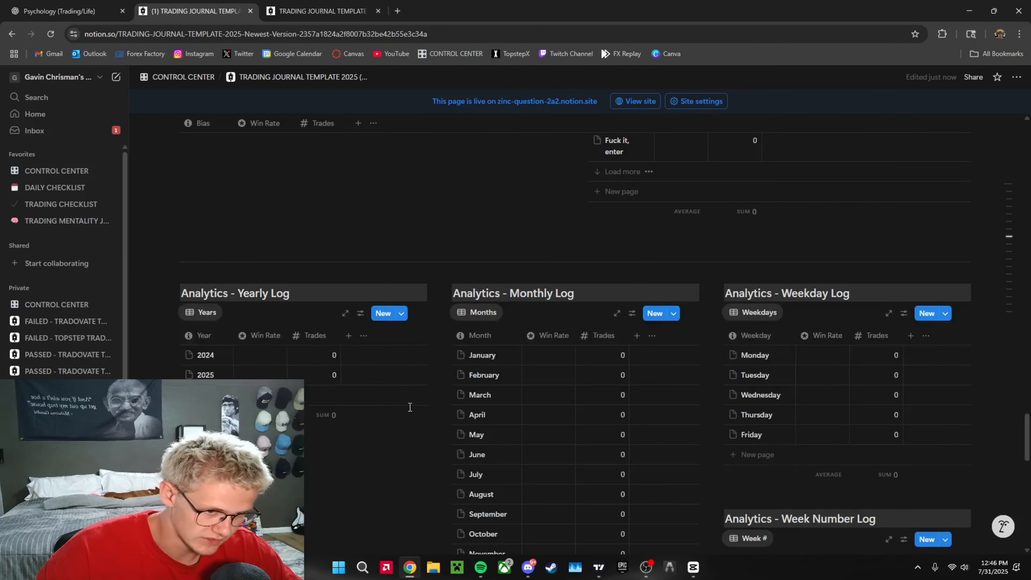
{"action": "scroll", "coordinate": [410, 407], "scroll_direction": "up", "scroll_amount": 20}
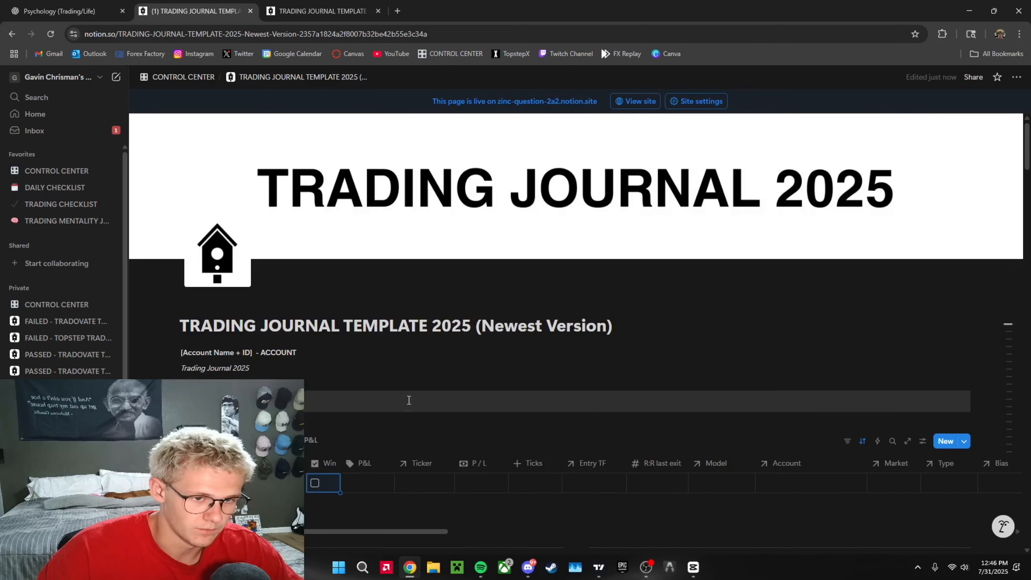
{"action": "scroll", "coordinate": [408, 400], "scroll_direction": "down", "scroll_amount": 4}
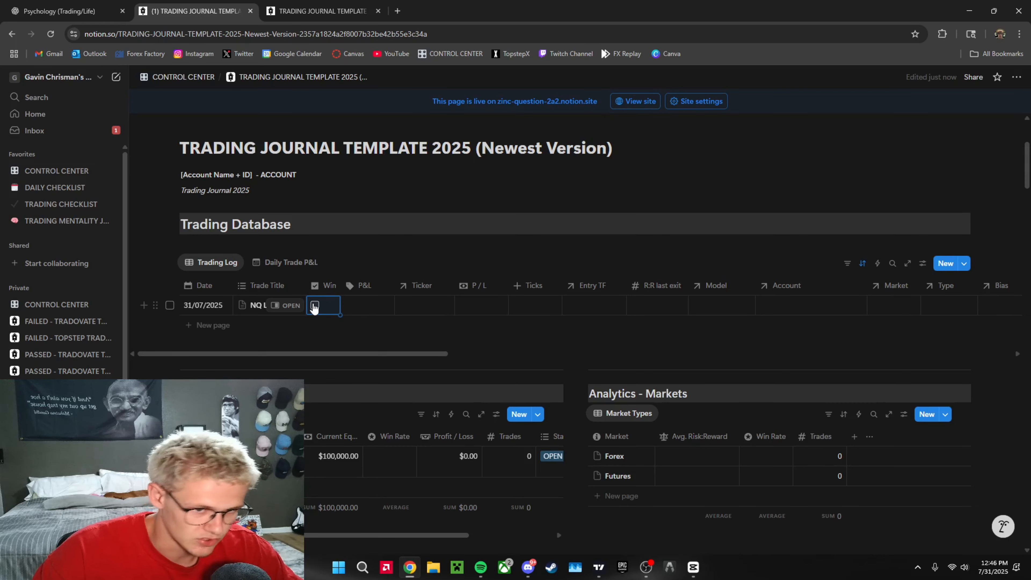
{"action": "left_click", "coordinate": [315, 306]}
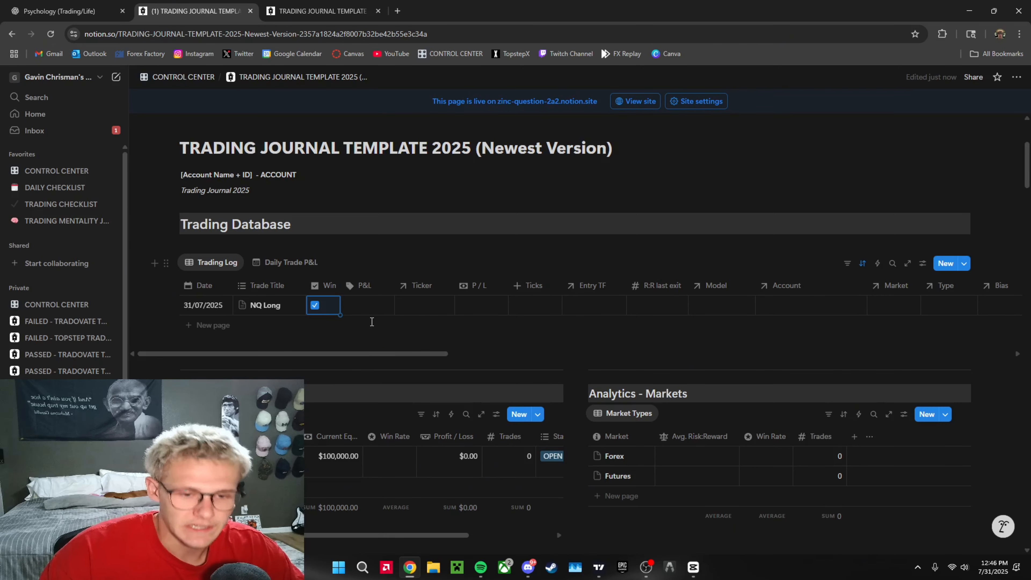
Step: Look at the P&L tag options and the Daily Trade P&L calendar, and return to the Trading Log
{"action": "left_click", "coordinate": [362, 307]}
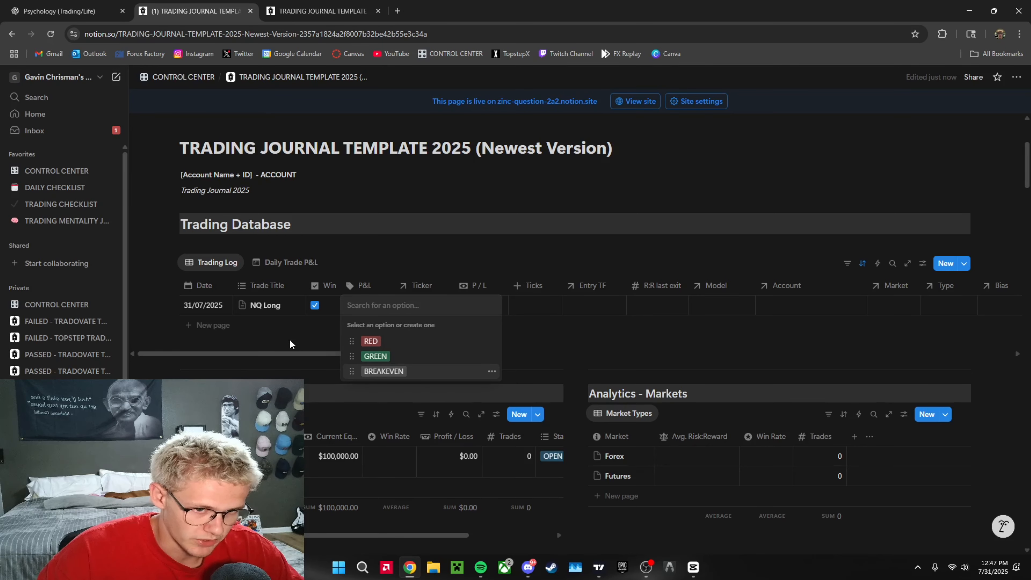
{"action": "key", "text": "Escape"}
{"action": "left_click", "coordinate": [286, 263]}
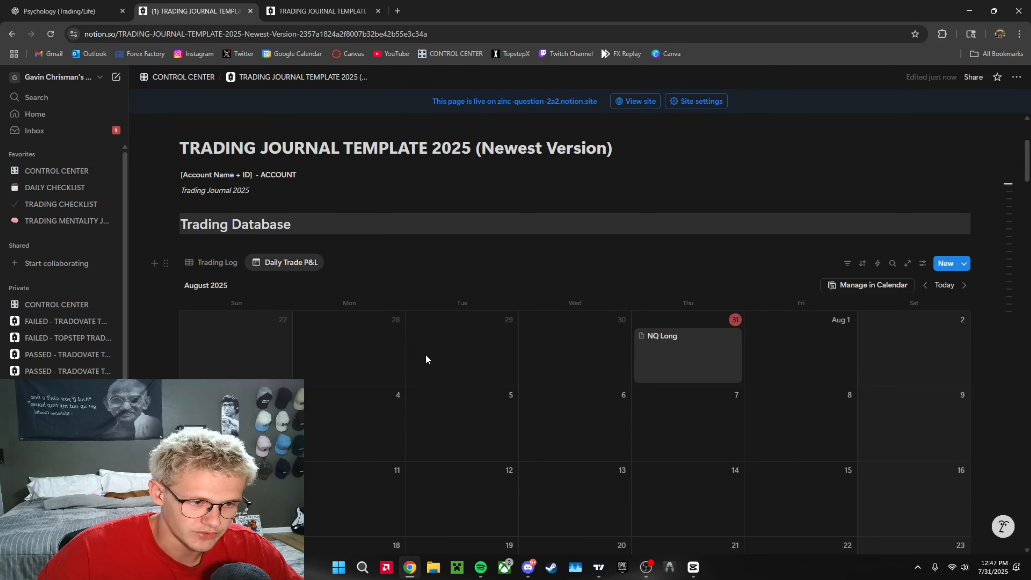
{"action": "left_click", "coordinate": [218, 263]}
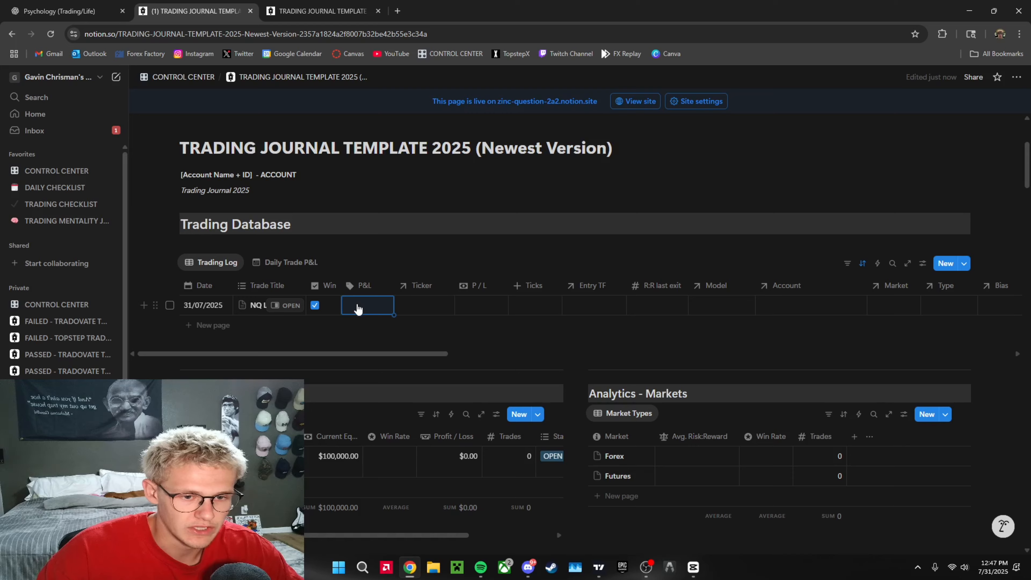
Step: Tag the NQ Long trade's P&L as GREEN and check the entry in the Daily Trade P&L calendar
{"action": "left_click", "coordinate": [358, 308]}
{"action": "left_click", "coordinate": [382, 356]}
{"action": "left_click", "coordinate": [273, 266]}
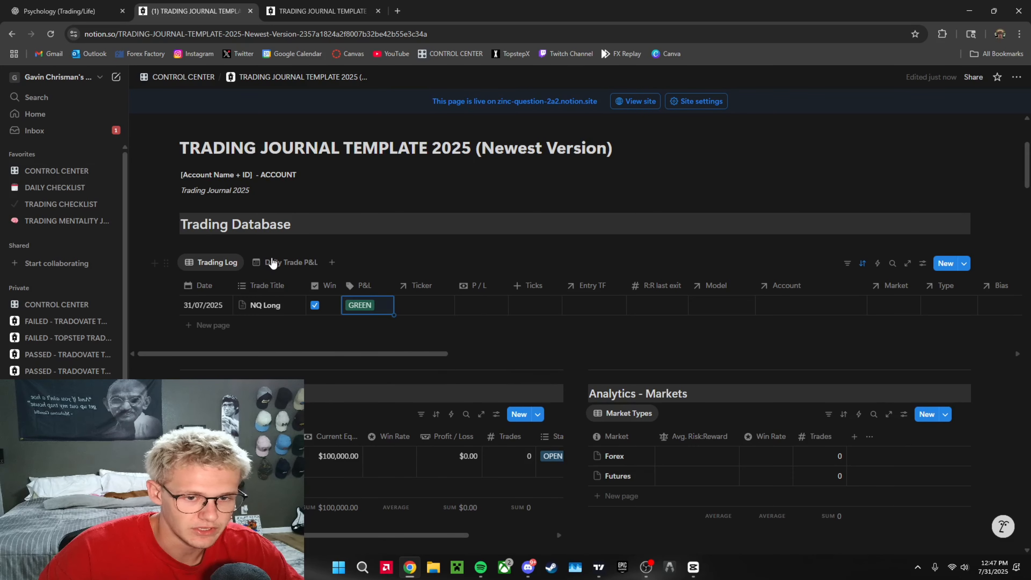
{"action": "left_click", "coordinate": [273, 263]}
{"action": "scroll", "coordinate": [568, 284], "scroll_direction": "down", "scroll_amount": 4}
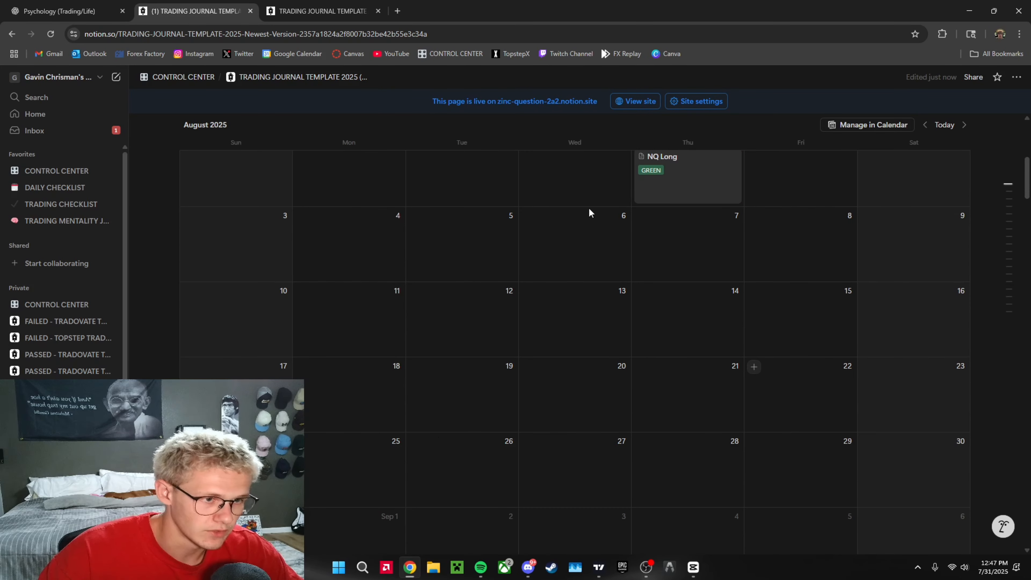
{"action": "scroll", "coordinate": [771, 357], "scroll_direction": "up", "scroll_amount": 4}
{"action": "left_click", "coordinate": [206, 262]}
Step: Link the NQ Long trade's Ticker to the NQ1! page
{"action": "left_click", "coordinate": [552, 311]}
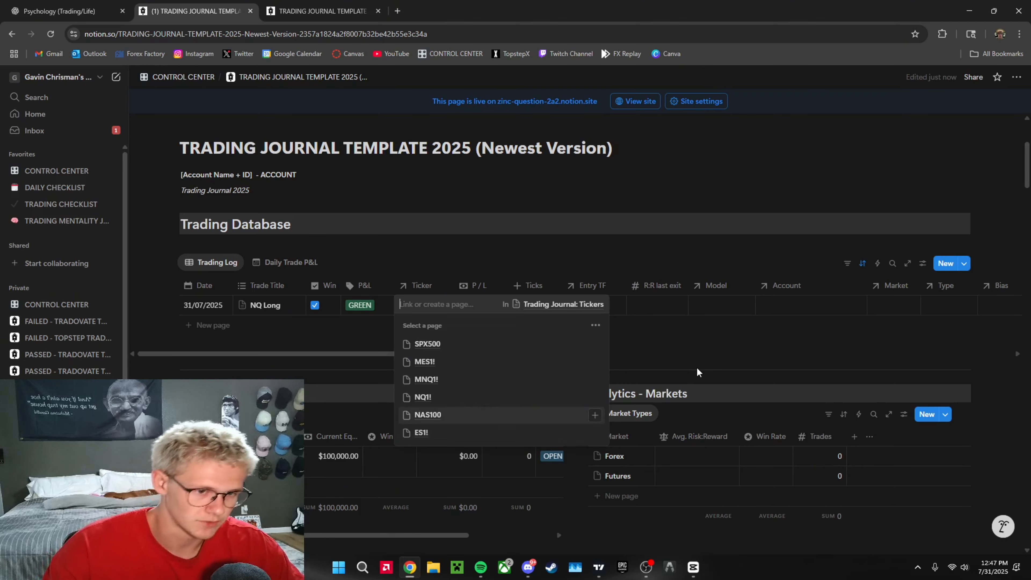
{"action": "left_click", "coordinate": [733, 355]}
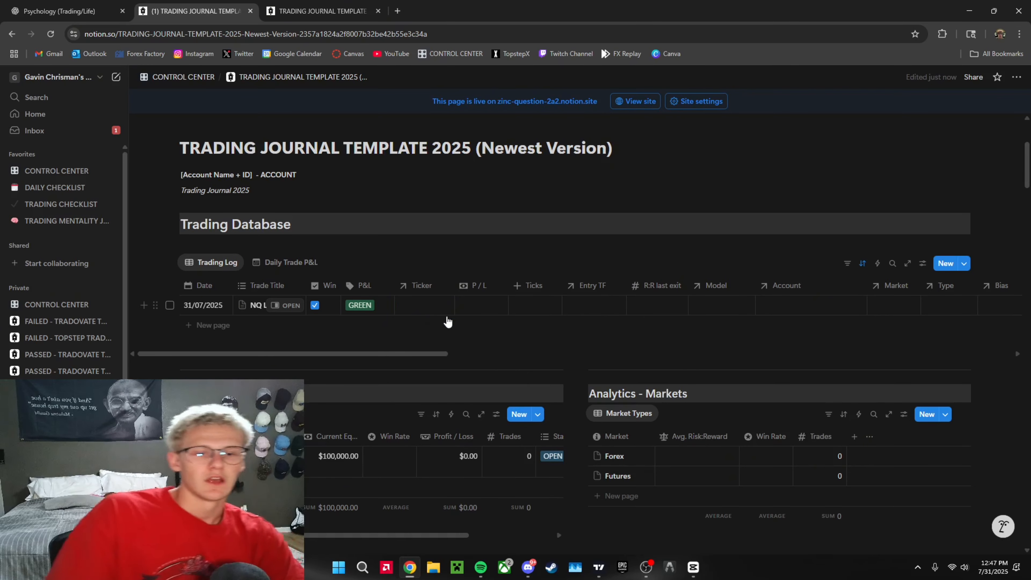
{"action": "left_click", "coordinate": [439, 310]}
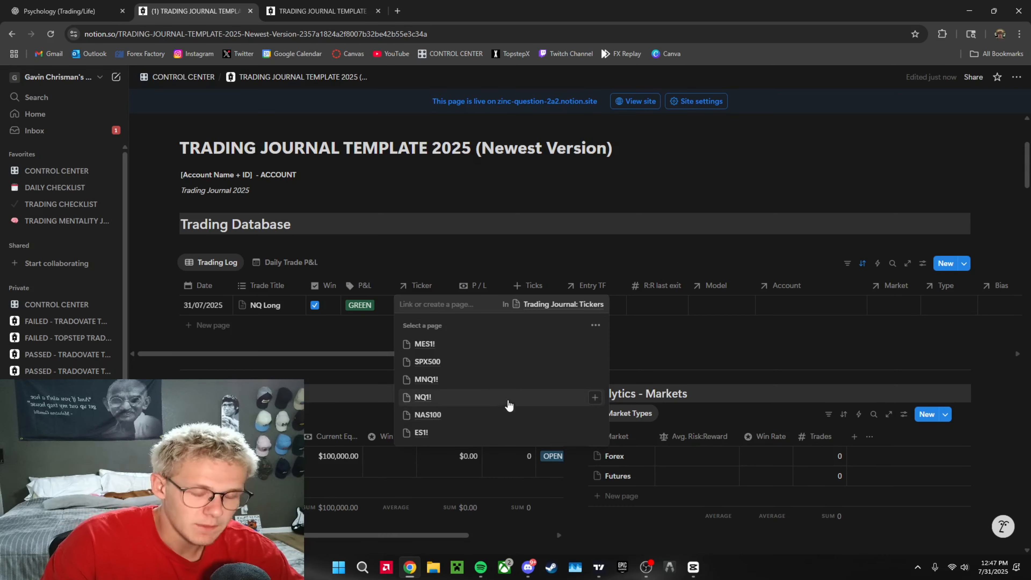
{"action": "left_click", "coordinate": [488, 397]}
{"action": "key", "text": "Escape"}
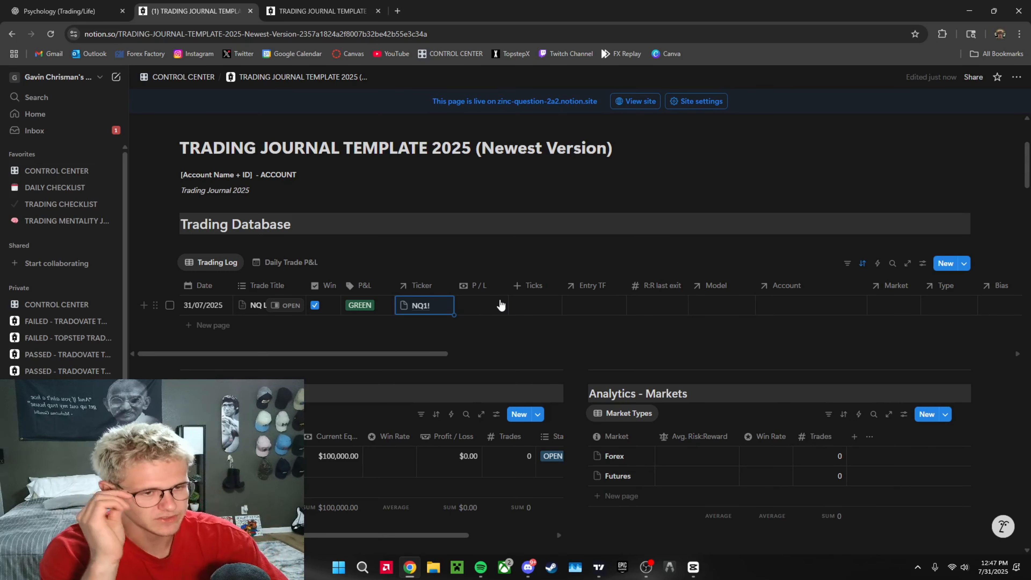
Step: Enter 500 as the NQ Long trade's P / L in the Trading Log
{"action": "left_click", "coordinate": [500, 304]}
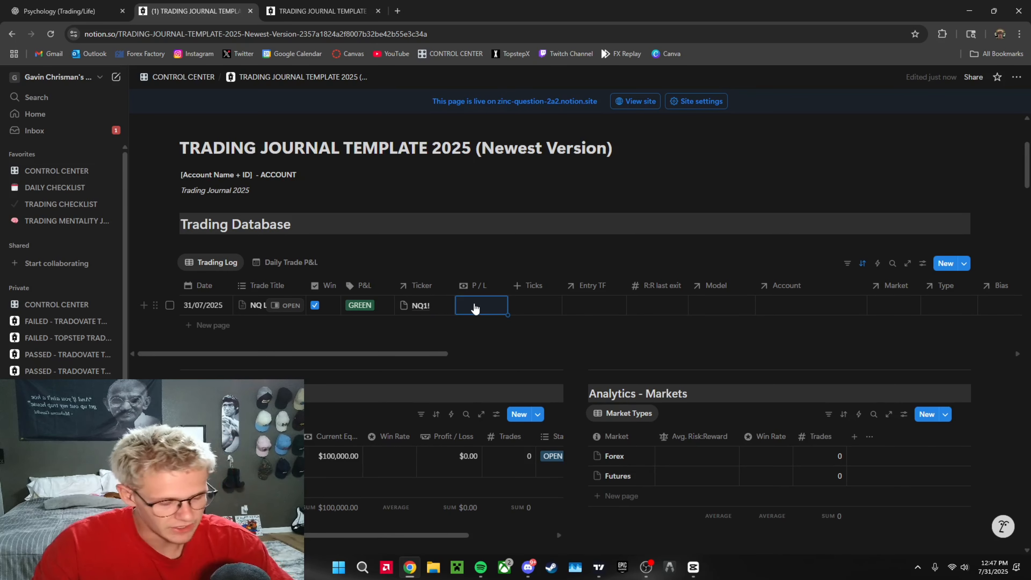
{"action": "left_click", "coordinate": [476, 305]}
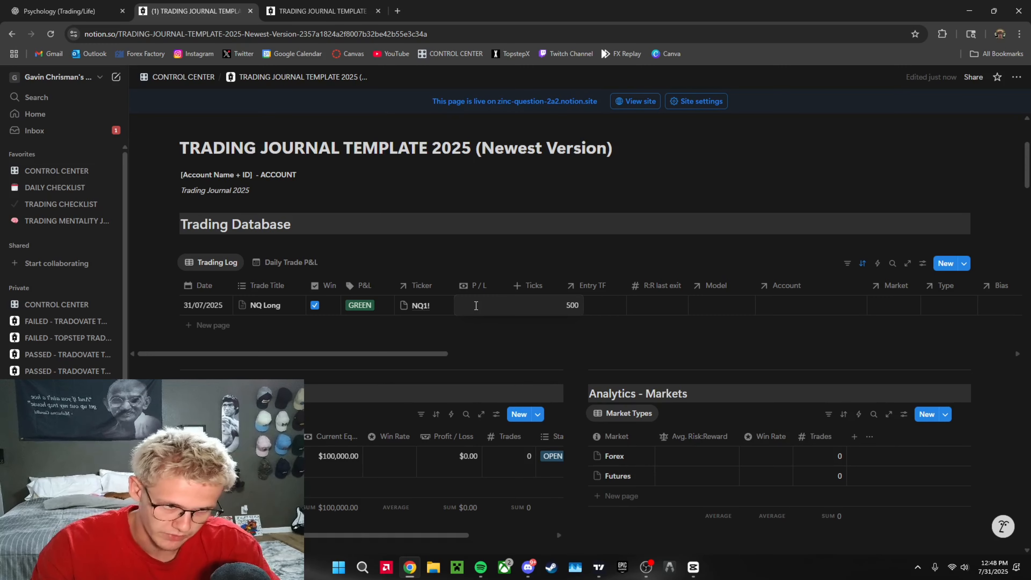
{"action": "key", "text": "Return"}
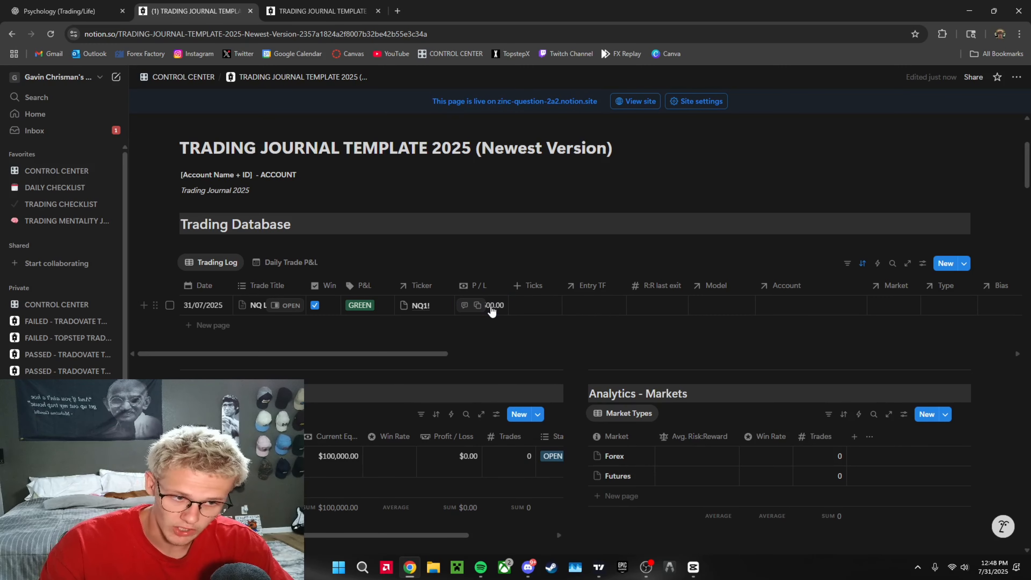
Step: Change the NQ Long trade's P / L to -500 as a losing example and set it back to 500
{"action": "left_click", "coordinate": [491, 309]}
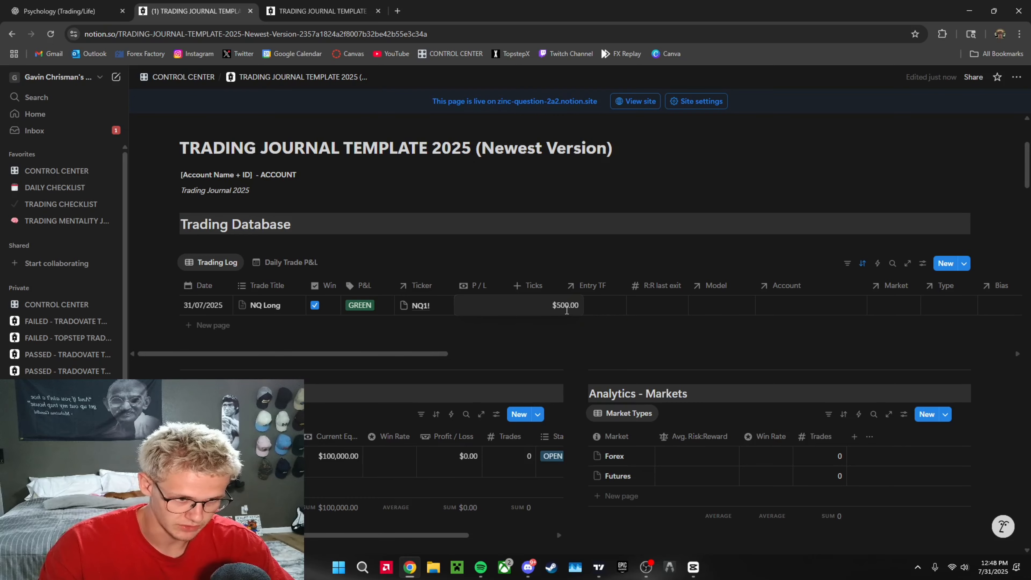
{"action": "triple_click", "coordinate": [567, 310]}
{"action": "key", "text": "BackSpace"}
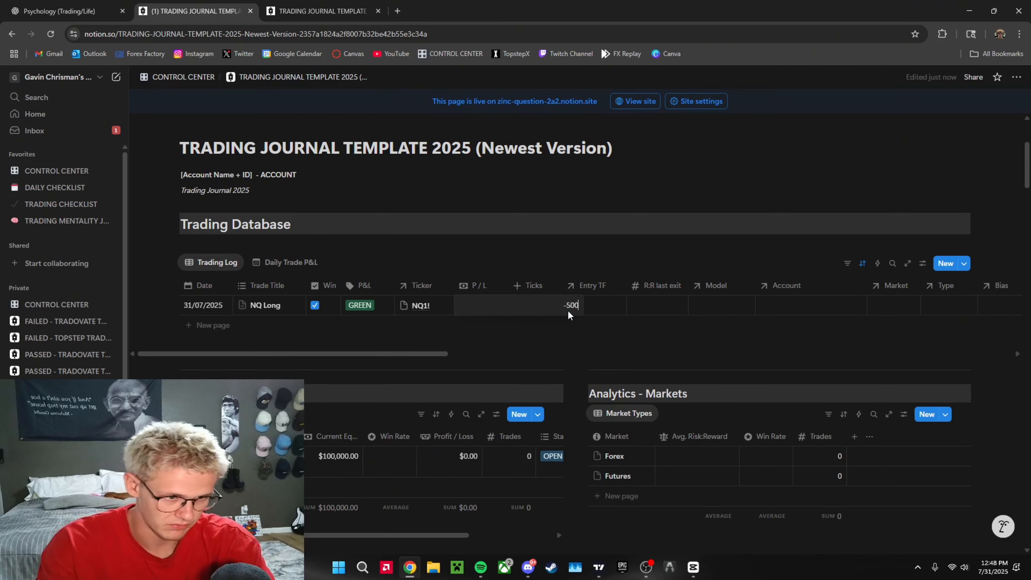
{"action": "key", "text": "Return"}
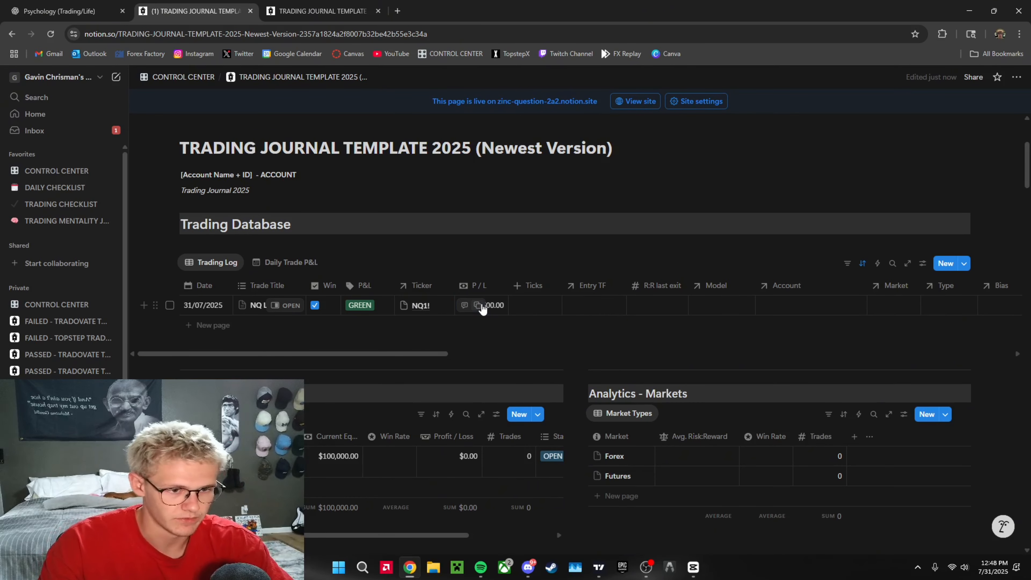
{"action": "key", "text": "ctrl+c"}
{"action": "triple_click", "coordinate": [566, 306]}
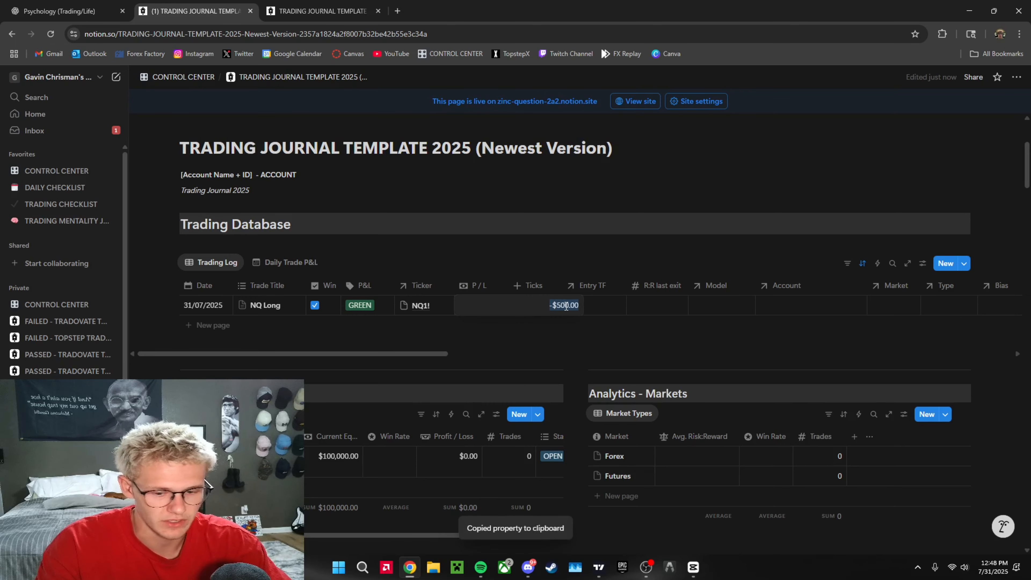
{"action": "type", "text": "500"}
{"action": "key", "text": "Return"}
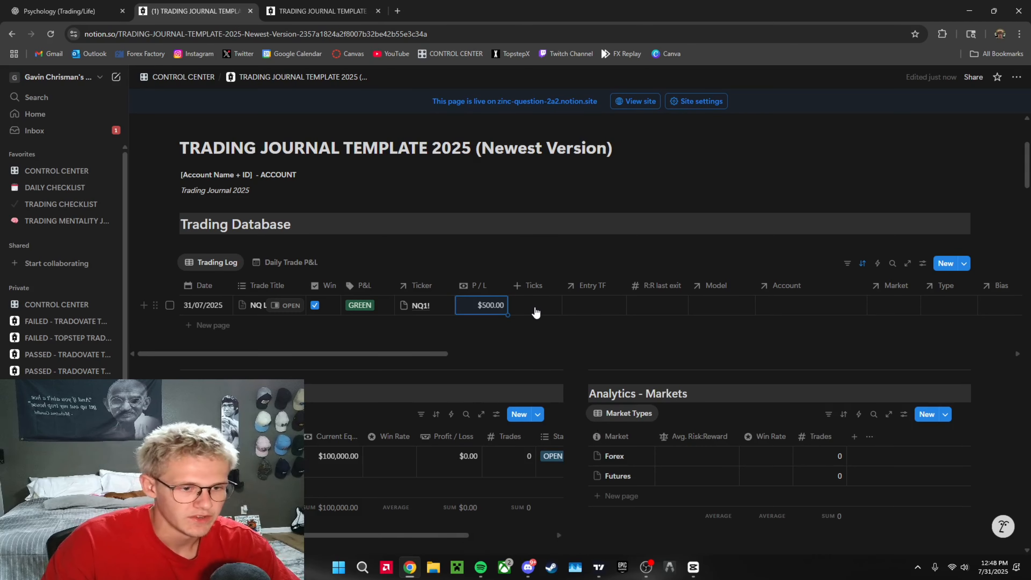
{"action": "left_click", "coordinate": [535, 307]}
{"action": "key", "text": "Escape"}
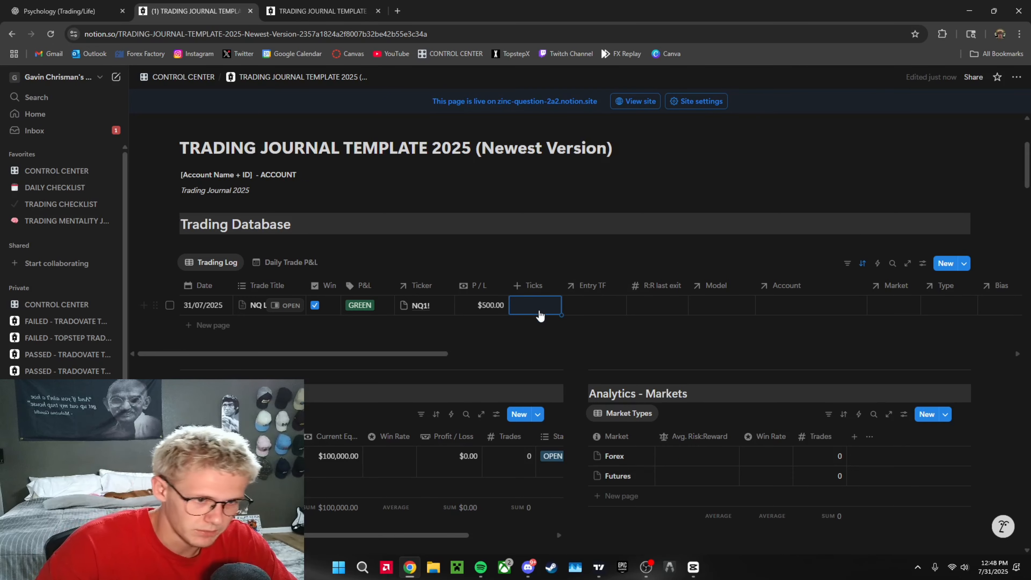
{"action": "left_click", "coordinate": [539, 310]}
{"action": "type", "text": "123123123"}
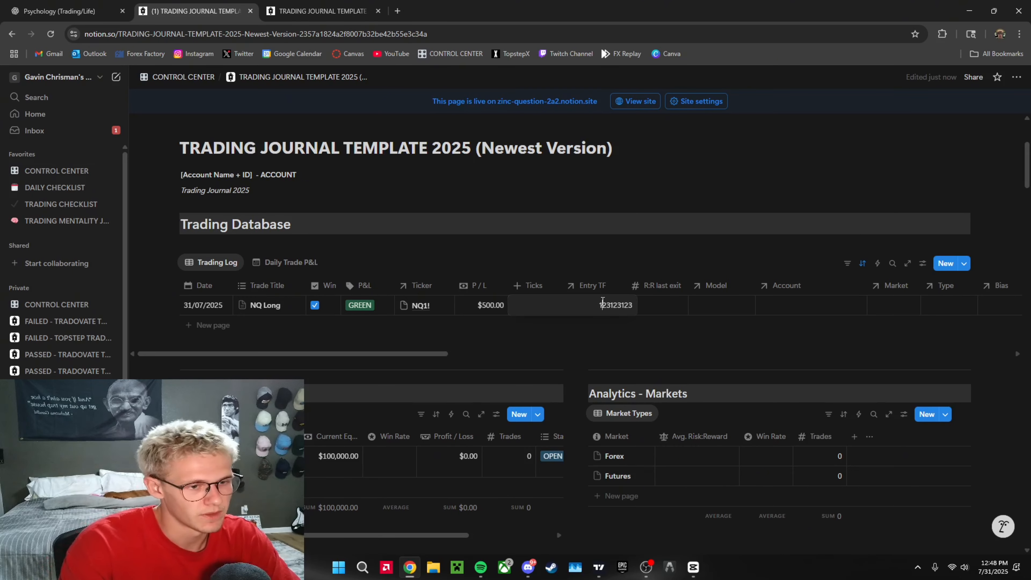
{"action": "double_click", "coordinate": [602, 304]}
{"action": "key", "text": "BackSpace"}
{"action": "key", "text": "Escape"}
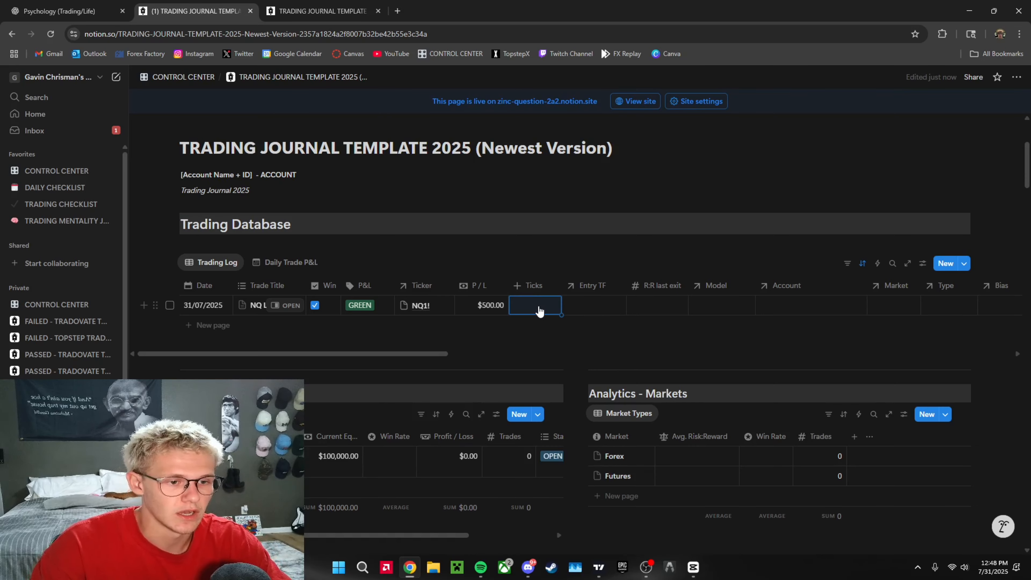
Step: Set the NQ Long trade's Ticks to 100 and link its Entry TF to the 1-Minute page
{"action": "left_click", "coordinate": [539, 310]}
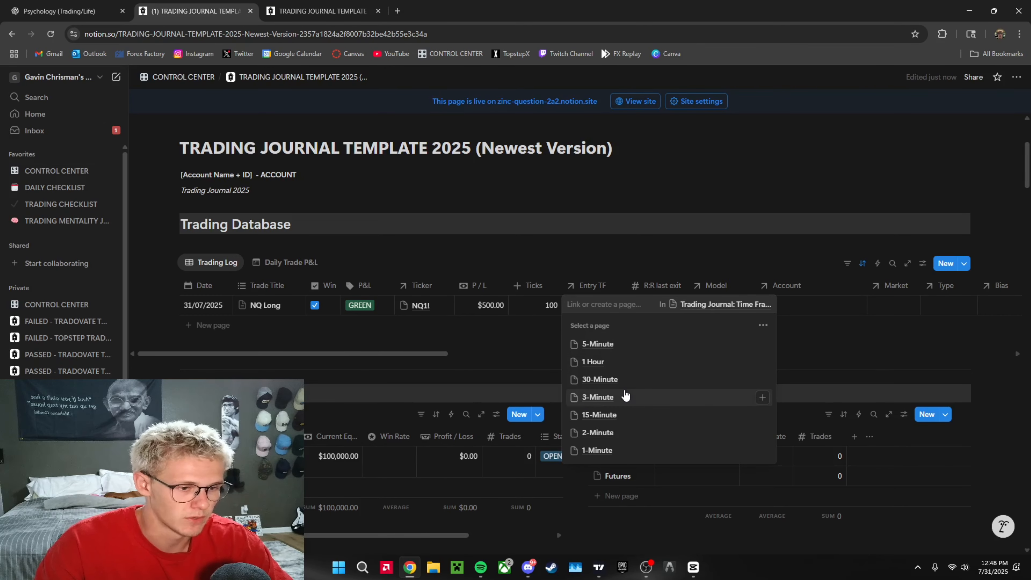
{"action": "left_click", "coordinate": [615, 452]}
{"action": "key", "text": "Escape"}
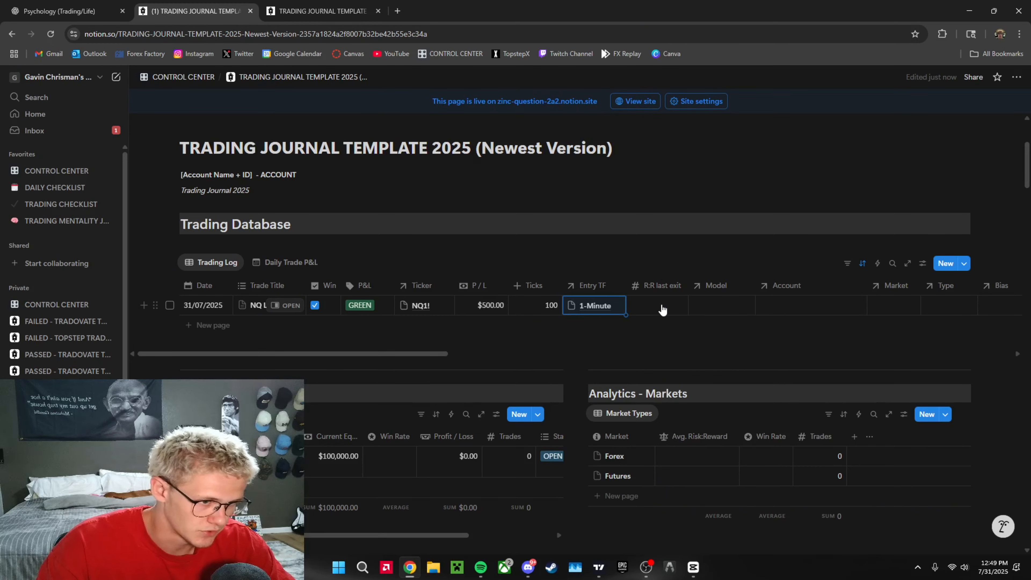
Step: Set the NQ Long trade's R:R last exit to 1.5
{"action": "left_click", "coordinate": [673, 310]}
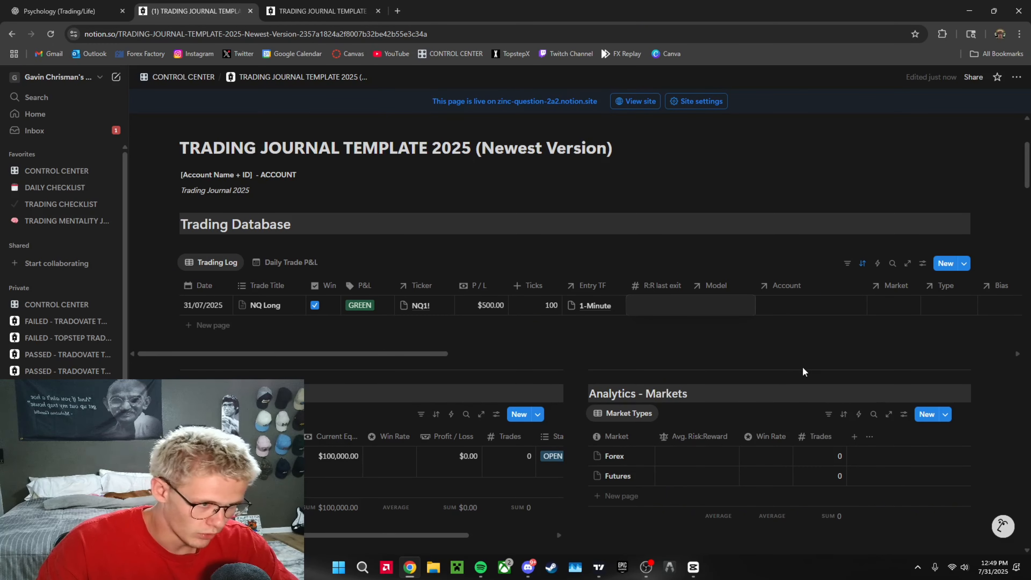
{"action": "left_click", "coordinate": [693, 330]}
{"action": "left_click", "coordinate": [672, 312]}
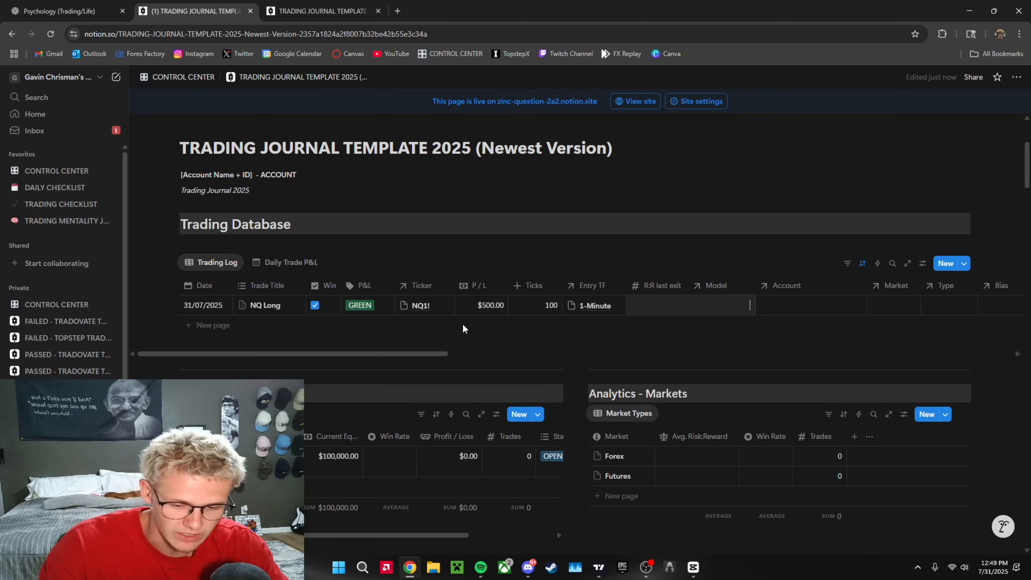
{"action": "left_click", "coordinate": [639, 224]}
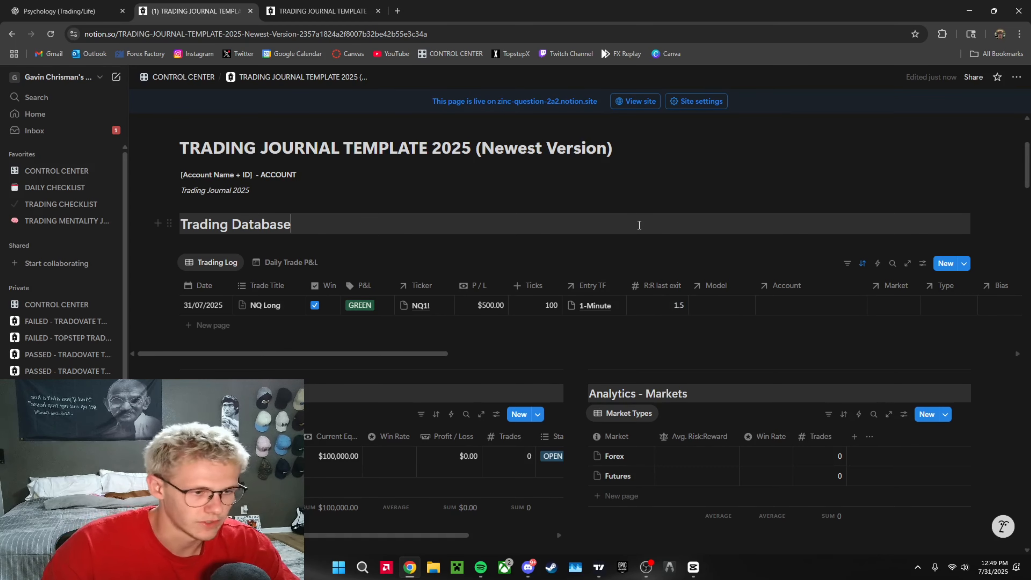
Step: Look through the available entry model pages for the NQ Long trade's Model field
{"action": "scroll", "coordinate": [554, 323], "scroll_direction": "right", "scroll_amount": 3}
{"action": "left_click", "coordinate": [555, 306]}
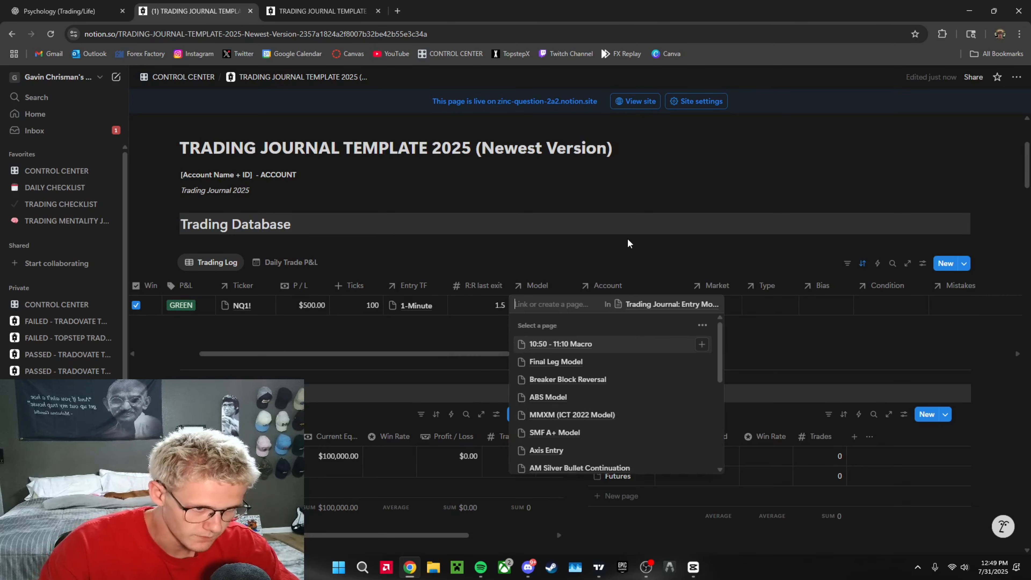
{"action": "scroll", "coordinate": [600, 412], "scroll_direction": "down", "scroll_amount": 6}
{"action": "scroll", "coordinate": [607, 416], "scroll_direction": "up", "scroll_amount": 7}
{"action": "scroll", "coordinate": [608, 415], "scroll_direction": "down", "scroll_amount": 4}
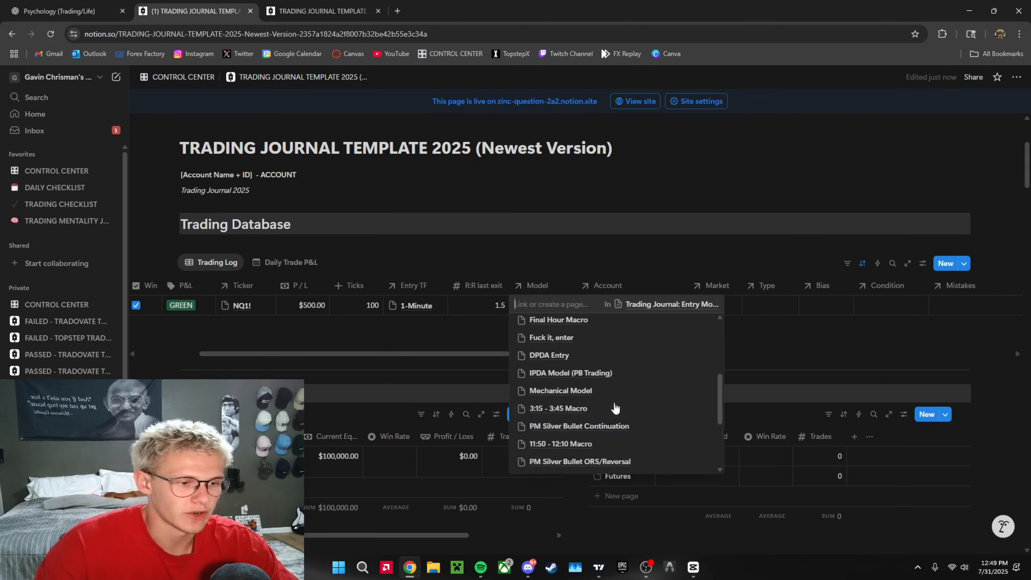
{"action": "scroll", "coordinate": [614, 408], "scroll_direction": "up", "scroll_amount": 5}
{"action": "scroll", "coordinate": [587, 370], "scroll_direction": "down", "scroll_amount": 4}
{"action": "scroll", "coordinate": [608, 357], "scroll_direction": "up", "scroll_amount": 4}
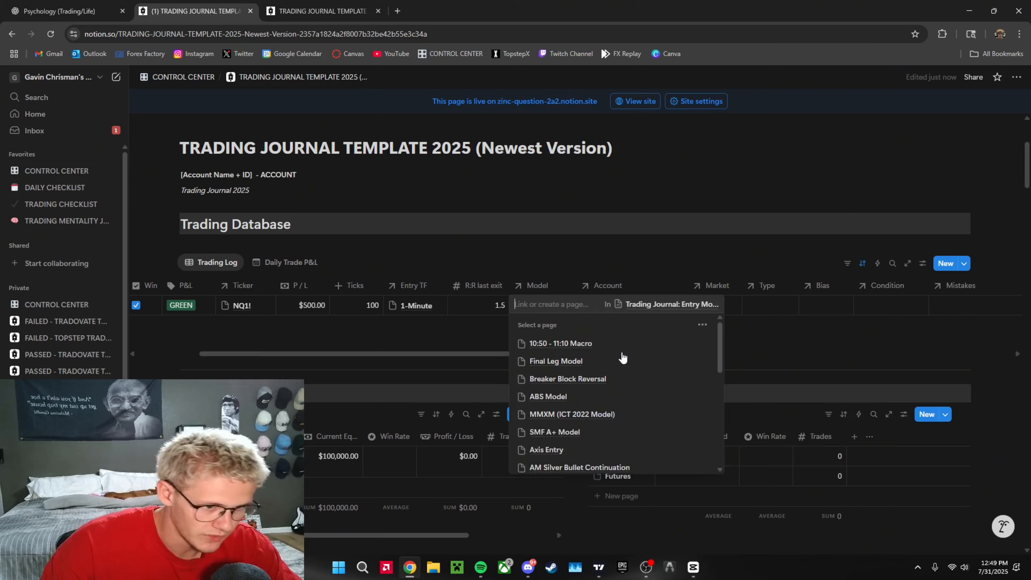
{"action": "scroll", "coordinate": [628, 386], "scroll_direction": "down", "scroll_amount": 4}
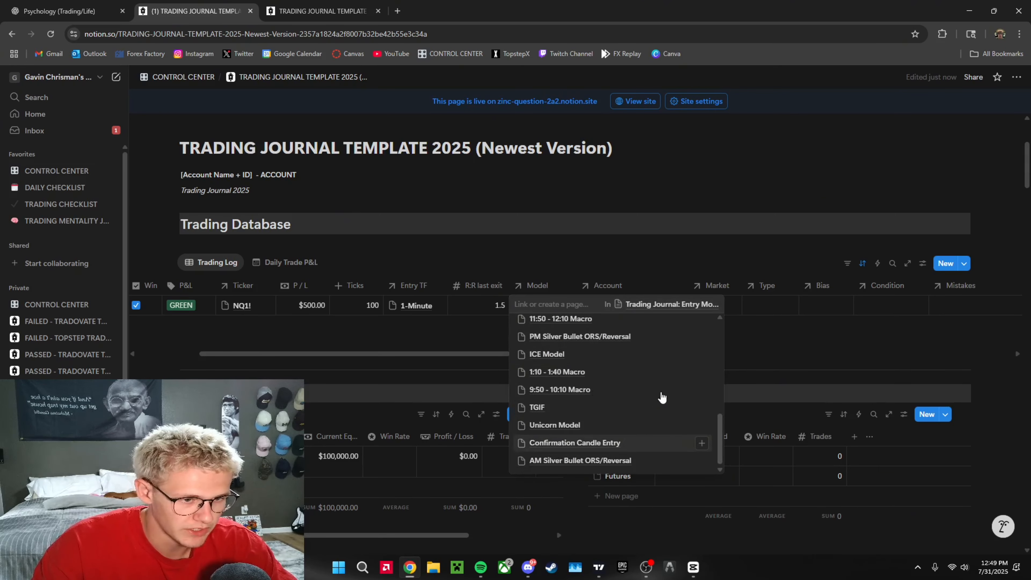
{"action": "type", "text": "asdlfkjsdf"}
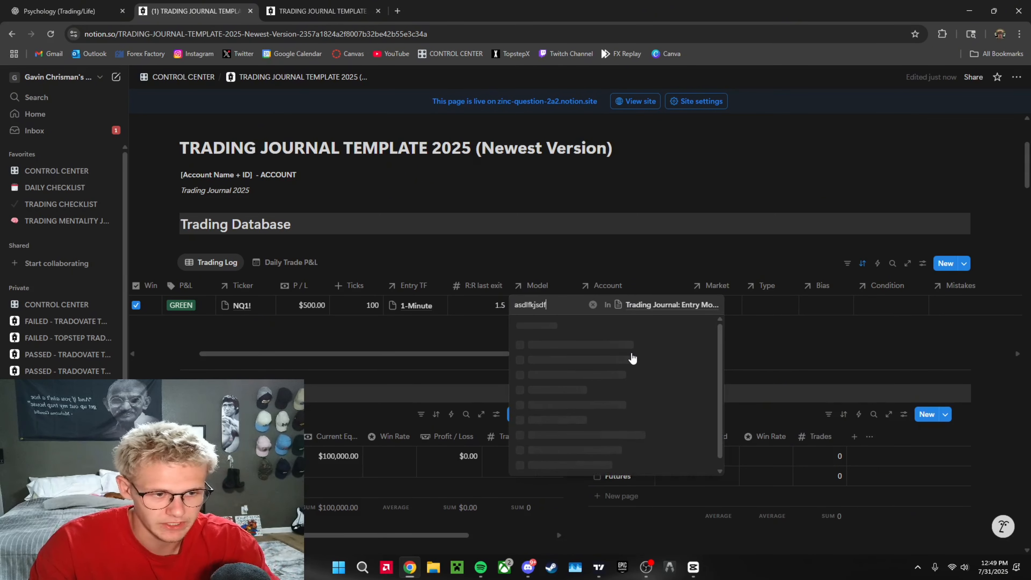
{"action": "key", "text": "BackSpace"}
{"action": "key", "text": "BackSpace"}
{"action": "key", "text": "BackSpace"}
{"action": "key", "text": "BackSpace"}
{"action": "key", "text": "BackSpace"}
{"action": "key", "text": "BackSpace"}
{"action": "key", "text": "BackSpace"}
{"action": "key", "text": "BackSpace"}
{"action": "key", "text": "BackSpace"}
{"action": "key", "text": "BackSpace"}
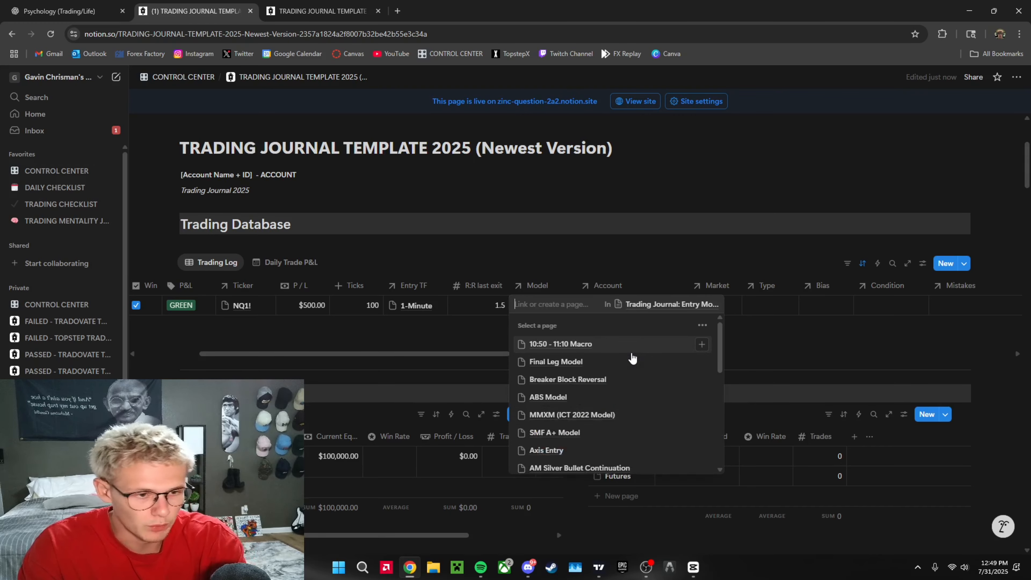
Step: Create a new entry model page named "poop and pee" and link it as the NQ Long trade's Model
{"action": "type", "text": "poop and pee"}
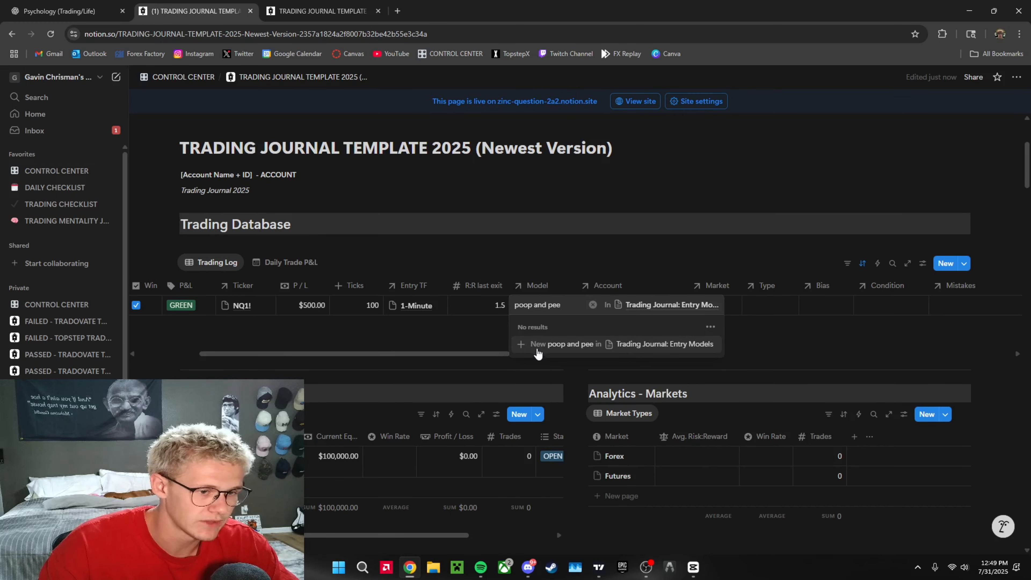
{"action": "left_click", "coordinate": [537, 345]}
{"action": "key", "text": "Escape"}
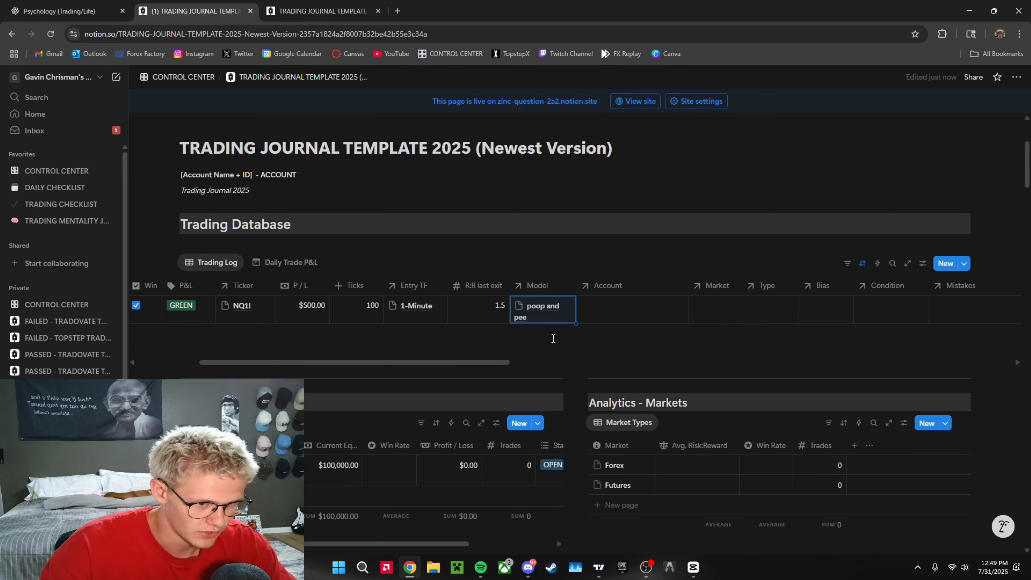
Step: Unlink the "poop and pee" page from the NQ Long trade's Model and look through the entry model list
{"action": "left_click", "coordinate": [558, 316]}
{"action": "left_click", "coordinate": [705, 350]}
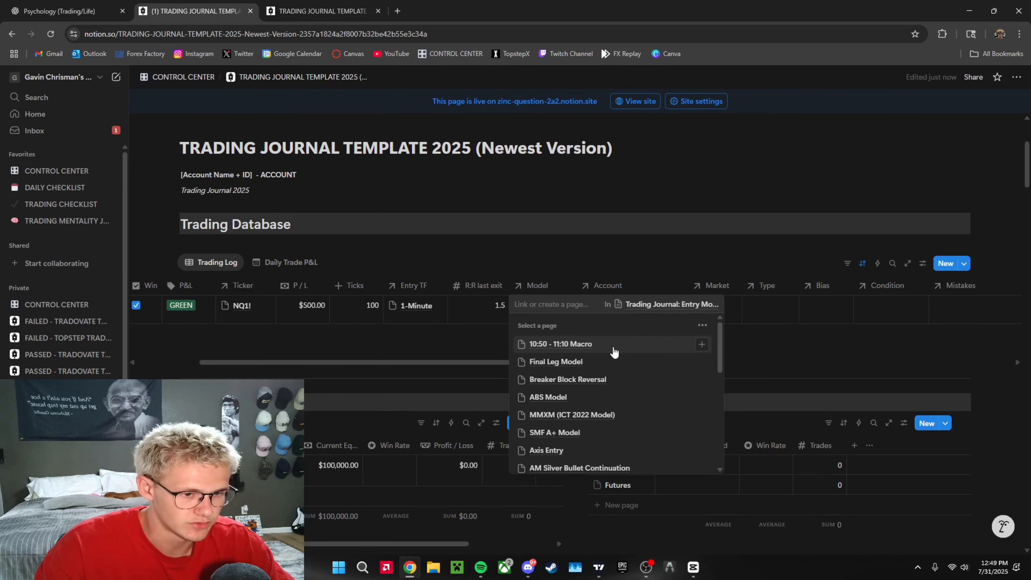
{"action": "scroll", "coordinate": [665, 386], "scroll_direction": "down", "scroll_amount": 5}
{"action": "scroll", "coordinate": [580, 445], "scroll_direction": "up", "scroll_amount": 8}
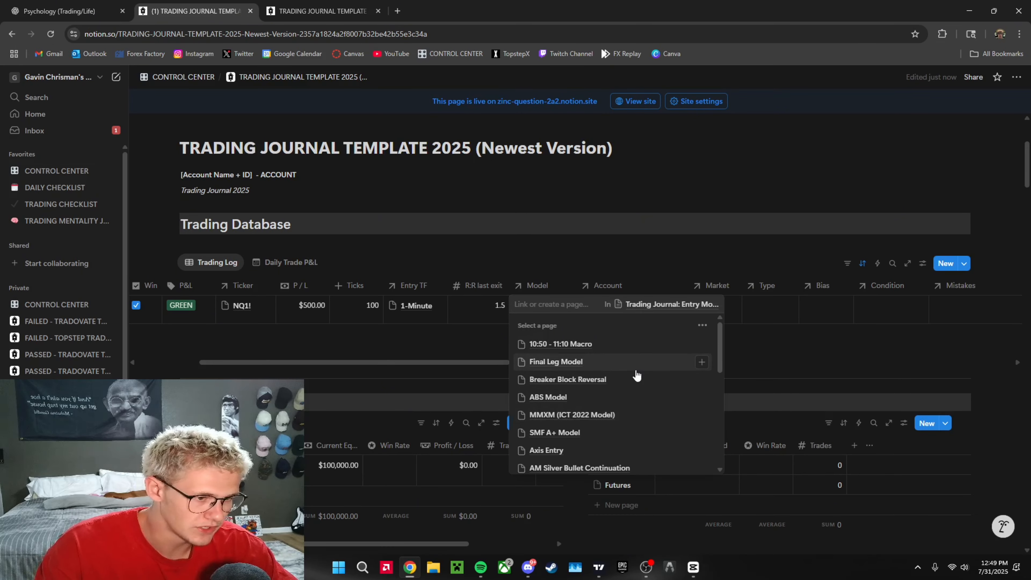
{"action": "scroll", "coordinate": [636, 376], "scroll_direction": "down", "scroll_amount": 10}
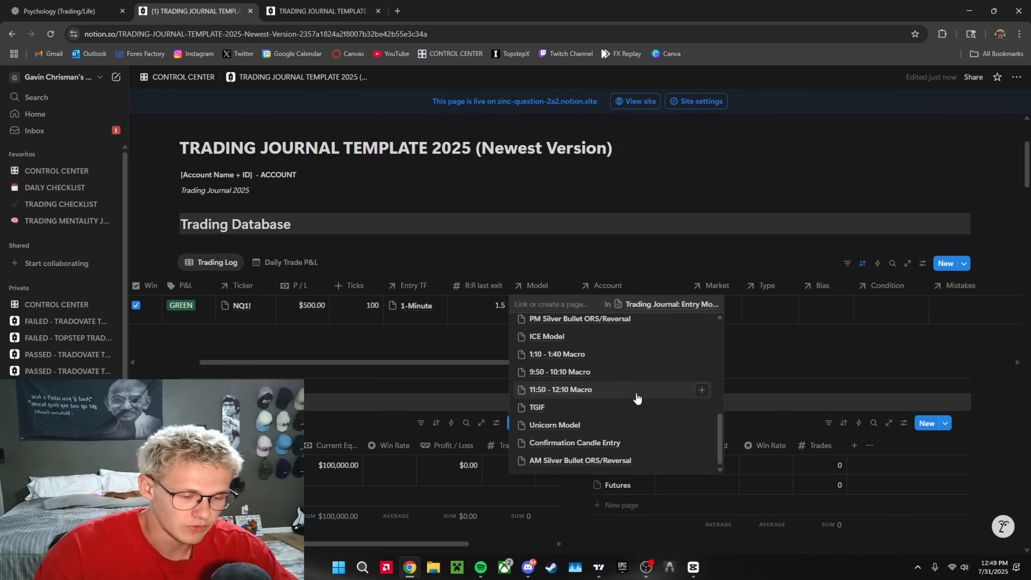
{"action": "scroll", "coordinate": [625, 396], "scroll_direction": "up", "scroll_amount": 5}
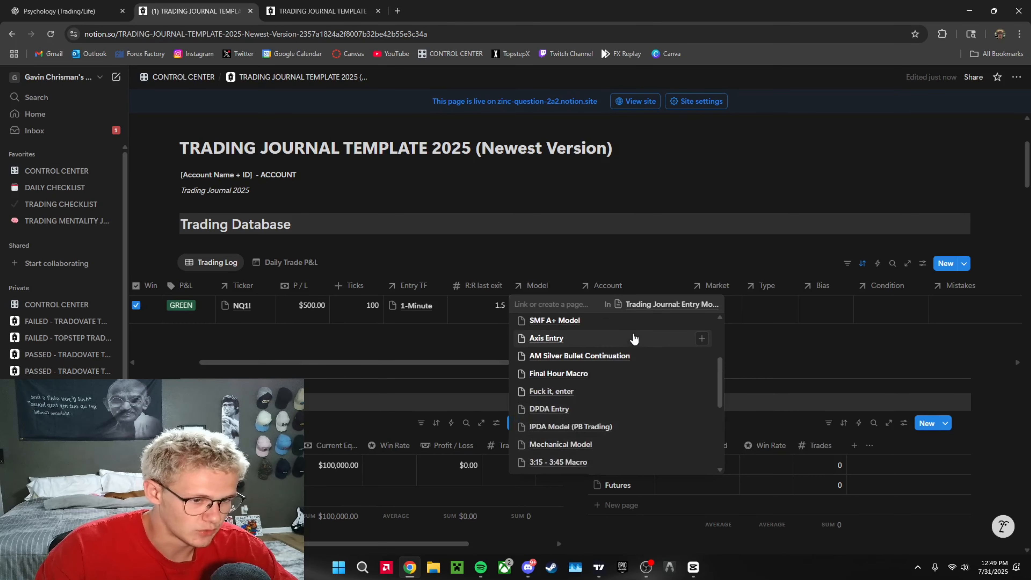
{"action": "scroll", "coordinate": [714, 422], "scroll_direction": "up", "scroll_amount": 3}
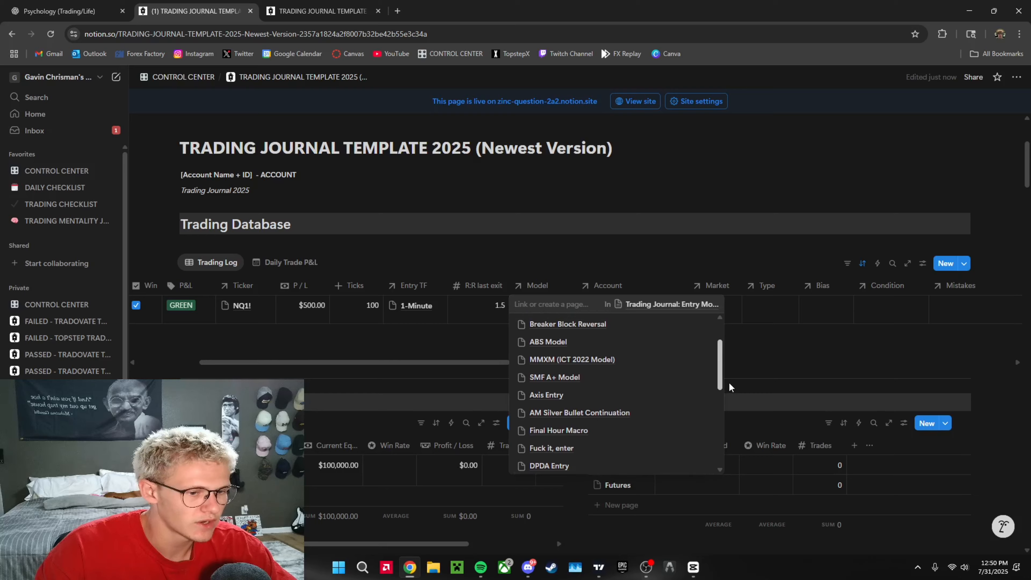
{"action": "scroll", "coordinate": [718, 385], "scroll_direction": "up", "scroll_amount": 6}
Step: Search the entry models for "poo", clear the search and look through the full list again
{"action": "type", "text": "poo"}
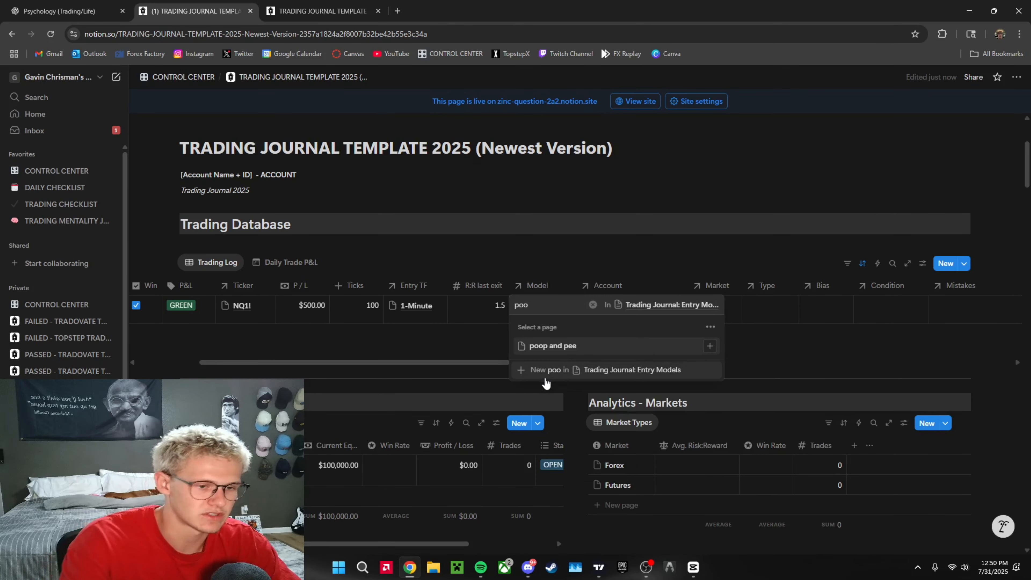
{"action": "key", "text": "BackSpace"}
{"action": "key", "text": "BackSpace"}
{"action": "key", "text": "BackSpace"}
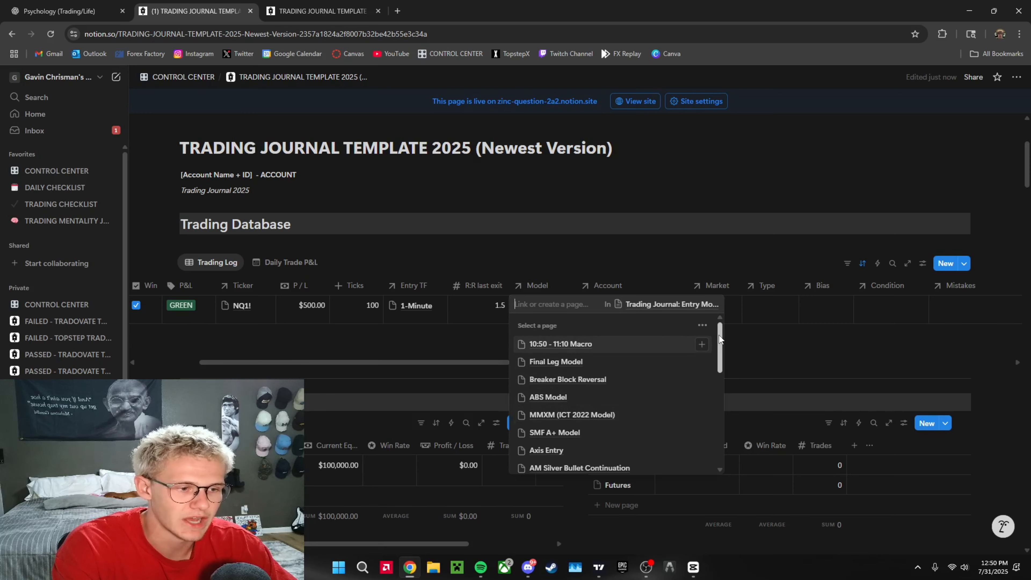
{"action": "scroll", "coordinate": [718, 339], "scroll_direction": "down", "scroll_amount": 2}
{"action": "scroll", "coordinate": [719, 339], "scroll_direction": "up", "scroll_amount": 4}
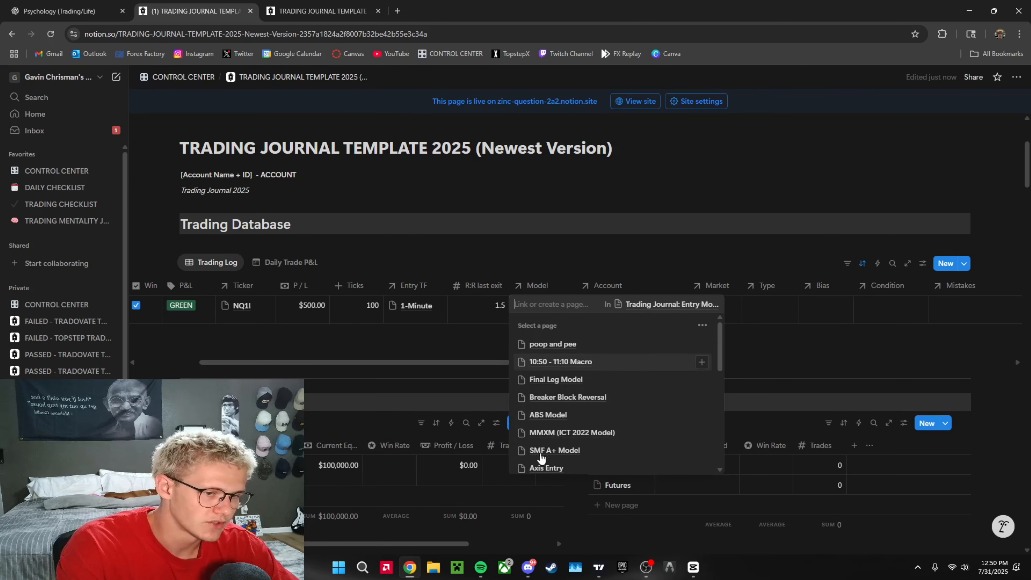
{"action": "scroll", "coordinate": [625, 426], "scroll_direction": "down", "scroll_amount": 5}
{"action": "scroll", "coordinate": [625, 427], "scroll_direction": "up", "scroll_amount": 6}
Step: Link the existing "poop and pee" page as the NQ Long trade's Model
{"action": "left_click", "coordinate": [442, 359]}
{"action": "left_click", "coordinate": [549, 314]}
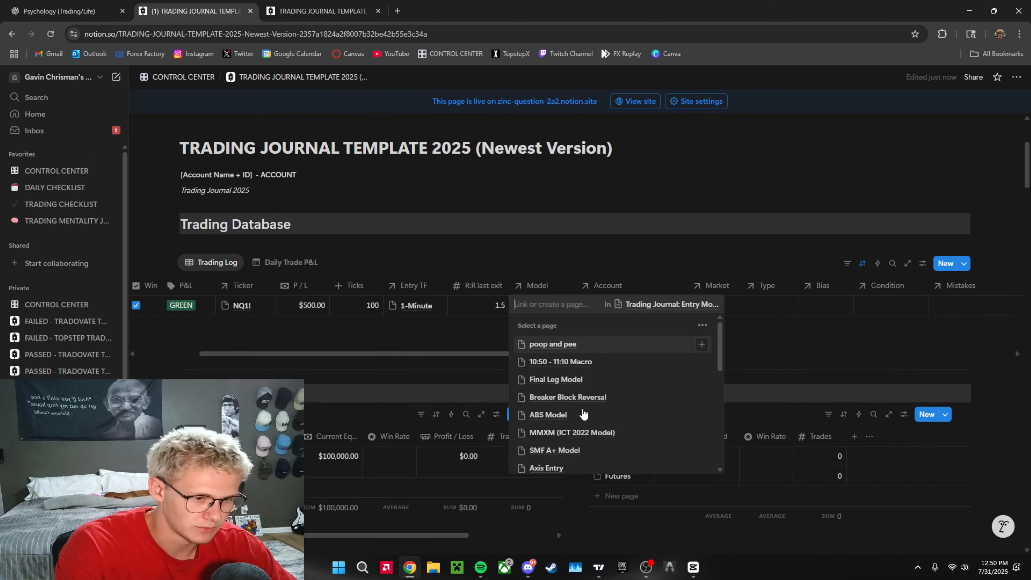
{"action": "left_click", "coordinate": [526, 344]}
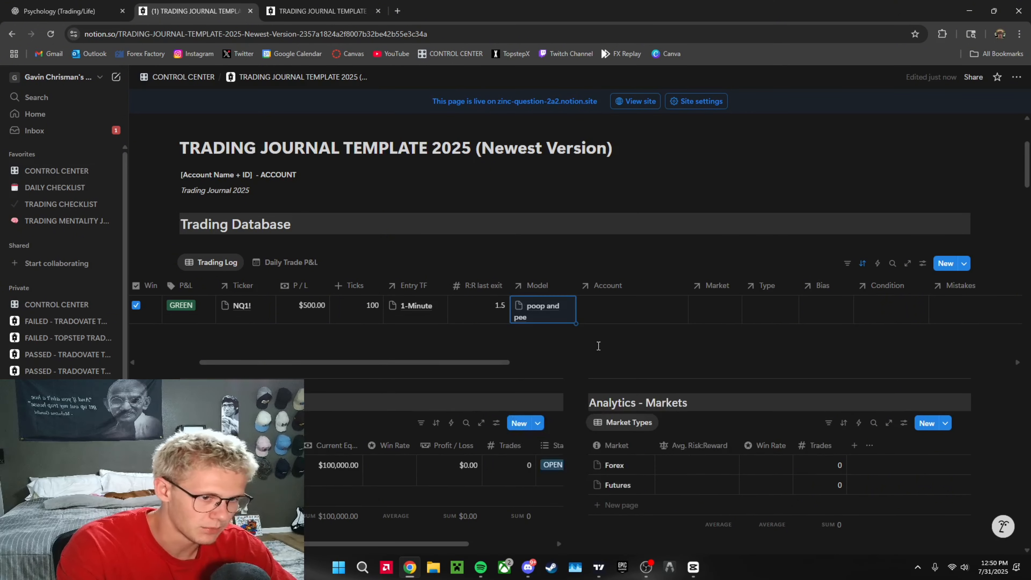
Step: Load the remaining rows of the Entry Models analytics and check the "poop and pee" model's win rate and trade count
{"action": "scroll", "coordinate": [524, 342], "scroll_direction": "down", "scroll_amount": 10}
{"action": "scroll", "coordinate": [524, 342], "scroll_direction": "down", "scroll_amount": 12}
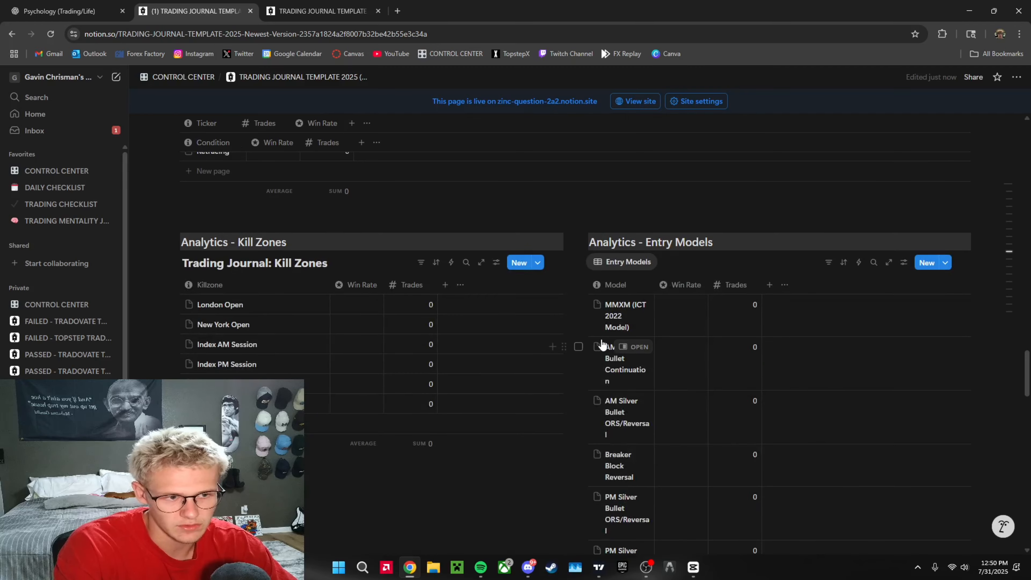
{"action": "scroll", "coordinate": [604, 347], "scroll_direction": "down", "scroll_amount": 10}
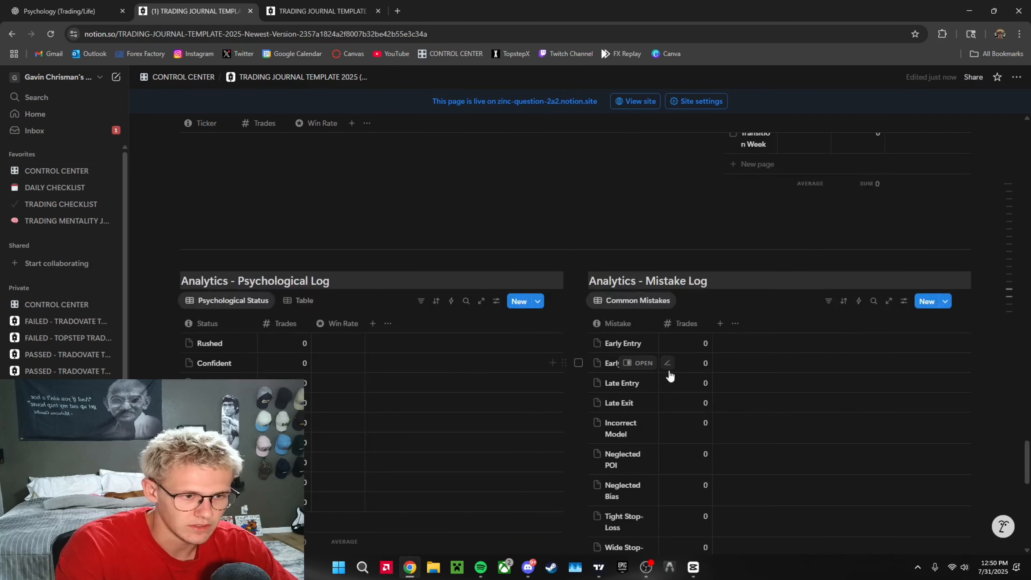
{"action": "scroll", "coordinate": [706, 378], "scroll_direction": "up", "scroll_amount": 20}
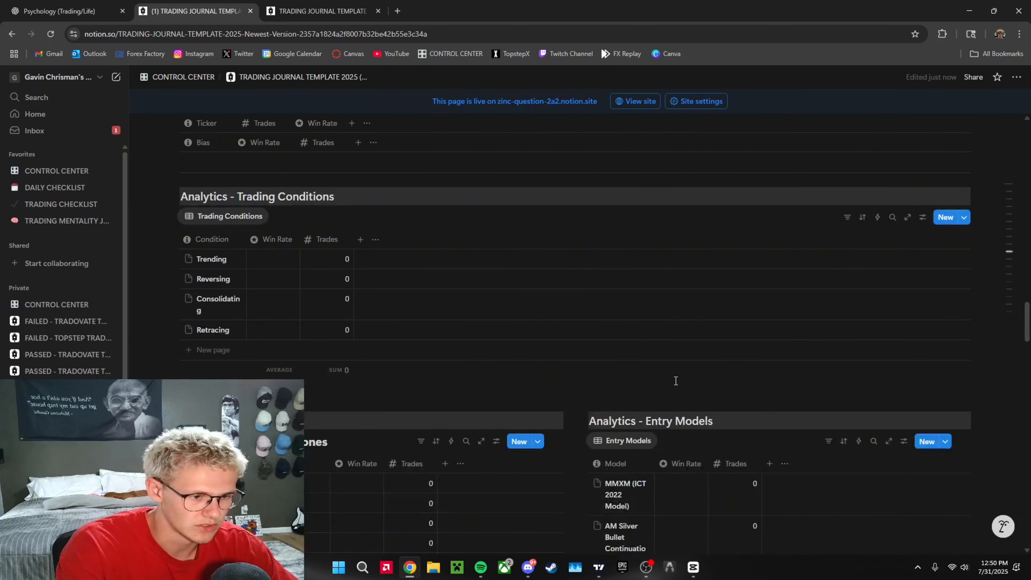
{"action": "scroll", "coordinate": [674, 387], "scroll_direction": "down", "scroll_amount": 3}
{"action": "scroll", "coordinate": [743, 371], "scroll_direction": "down", "scroll_amount": 4}
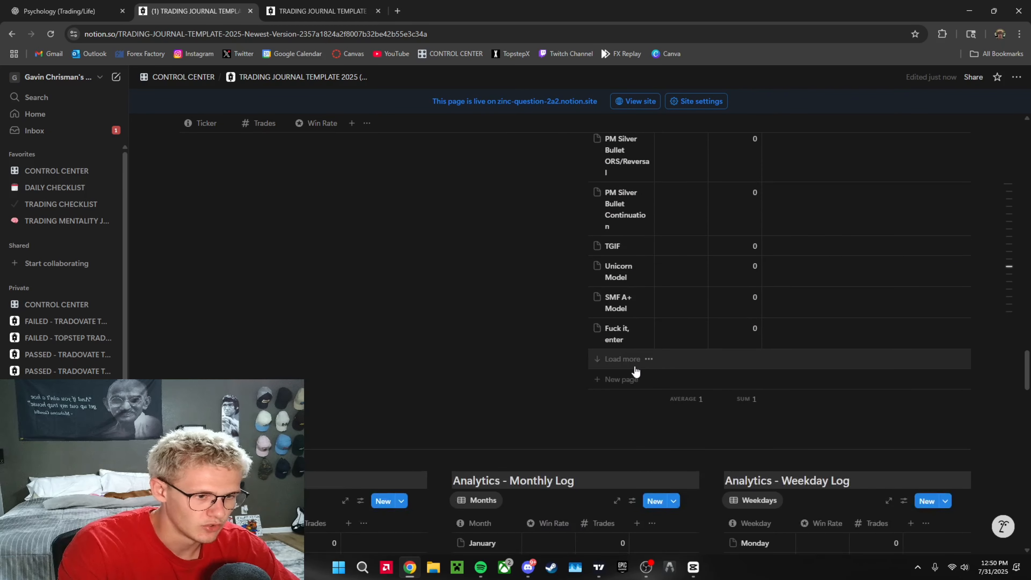
{"action": "left_click", "coordinate": [721, 361]}
{"action": "scroll", "coordinate": [797, 365], "scroll_direction": "down", "scroll_amount": 6}
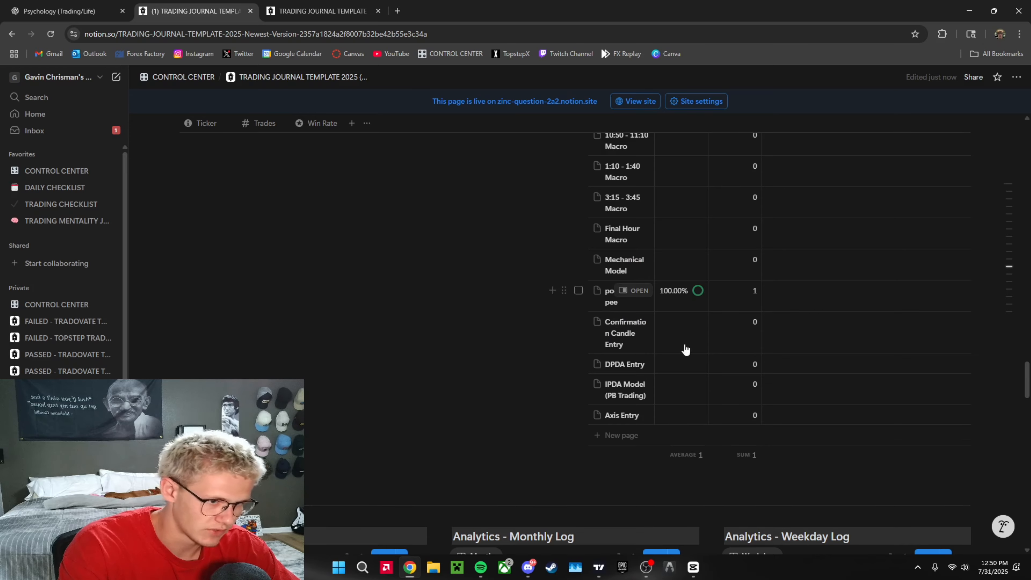
Step: Review the full Entry Models analytics table again, comparing its rows with the Model recorded in the trading log
{"action": "scroll", "coordinate": [621, 323], "scroll_direction": "up", "scroll_amount": 10}
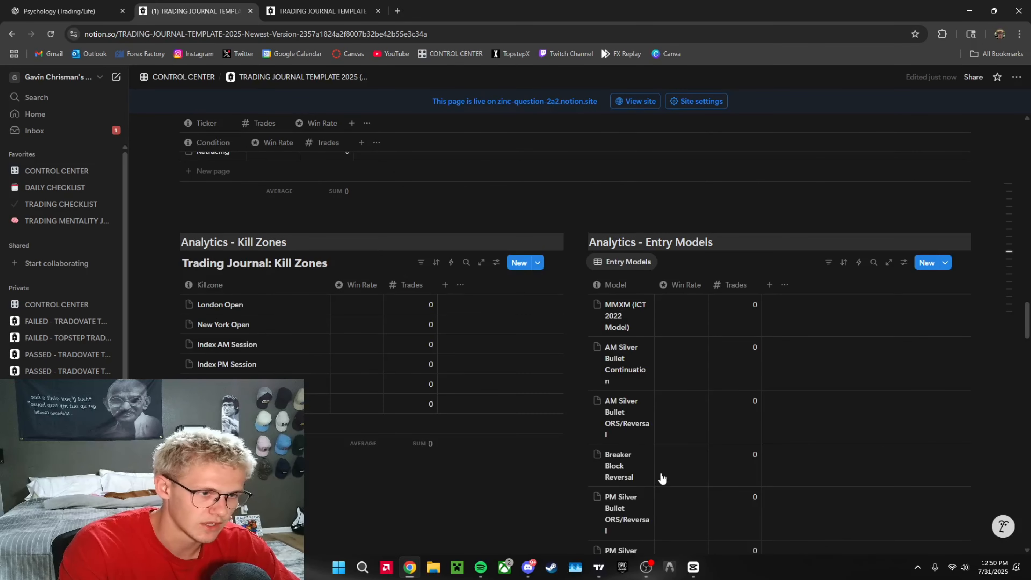
{"action": "scroll", "coordinate": [647, 391], "scroll_direction": "down", "scroll_amount": 10}
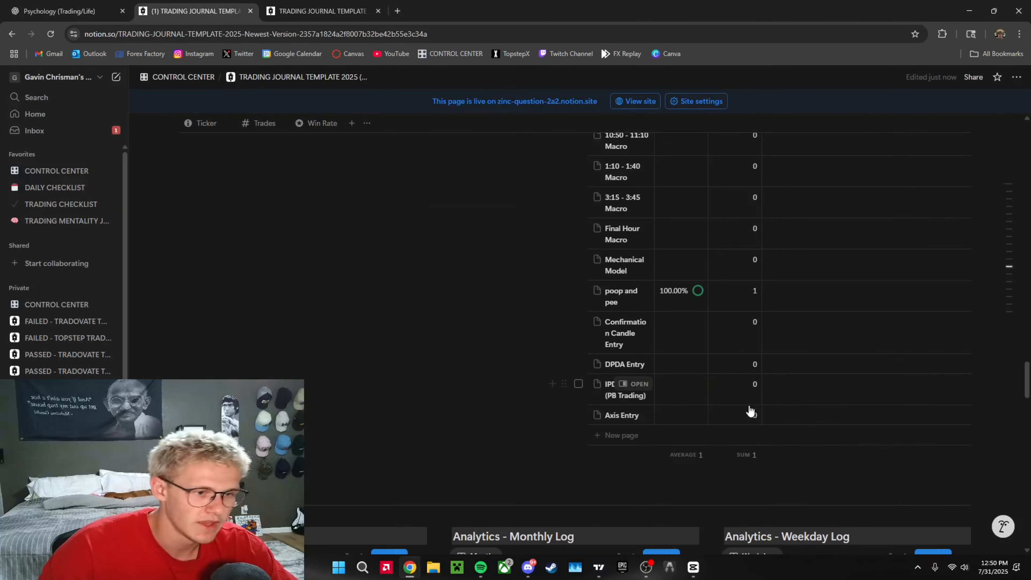
{"action": "scroll", "coordinate": [709, 325], "scroll_direction": "up", "scroll_amount": 20}
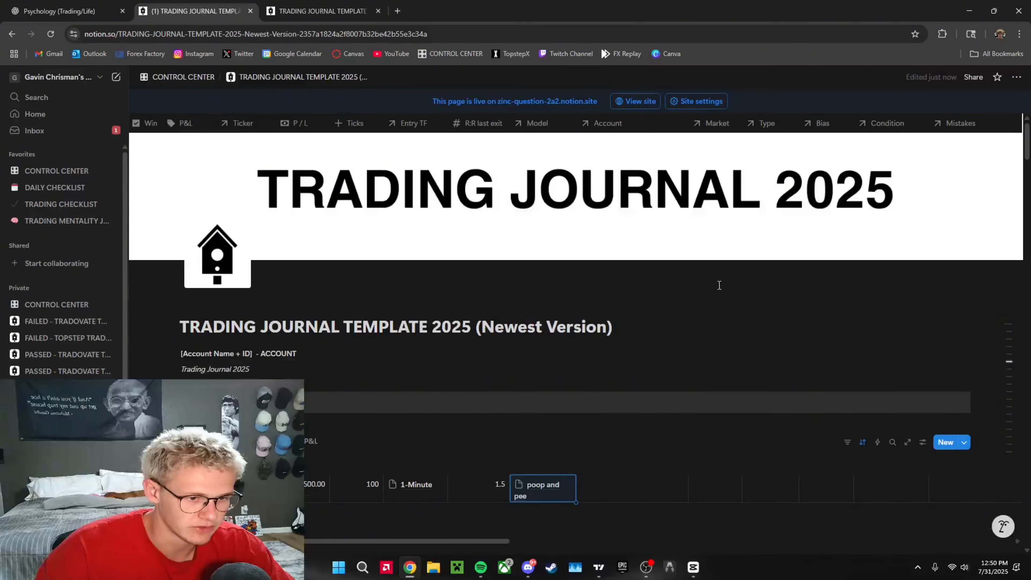
{"action": "scroll", "coordinate": [542, 425], "scroll_direction": "down", "scroll_amount": 20}
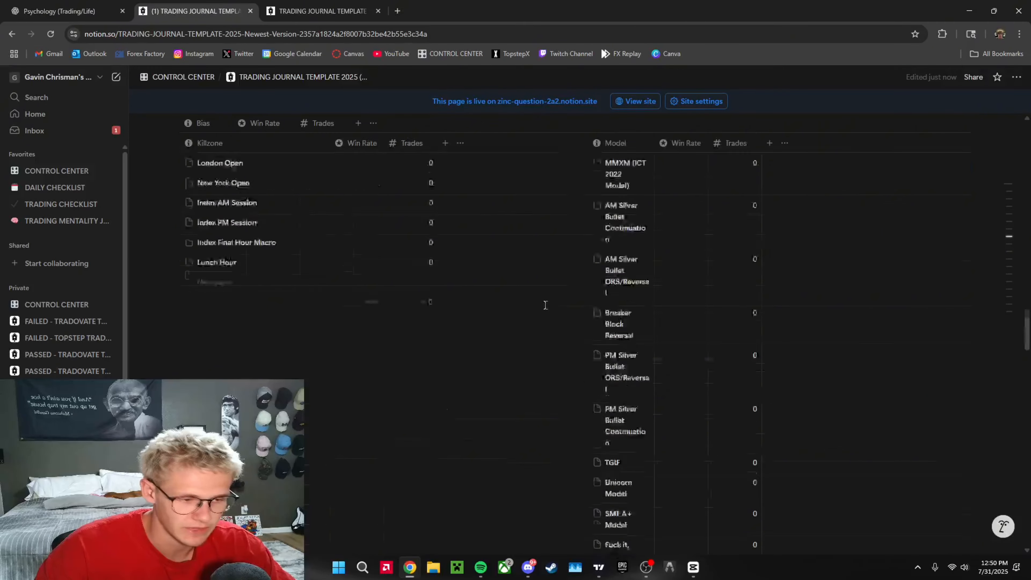
{"action": "scroll", "coordinate": [671, 345], "scroll_direction": "down", "scroll_amount": 9}
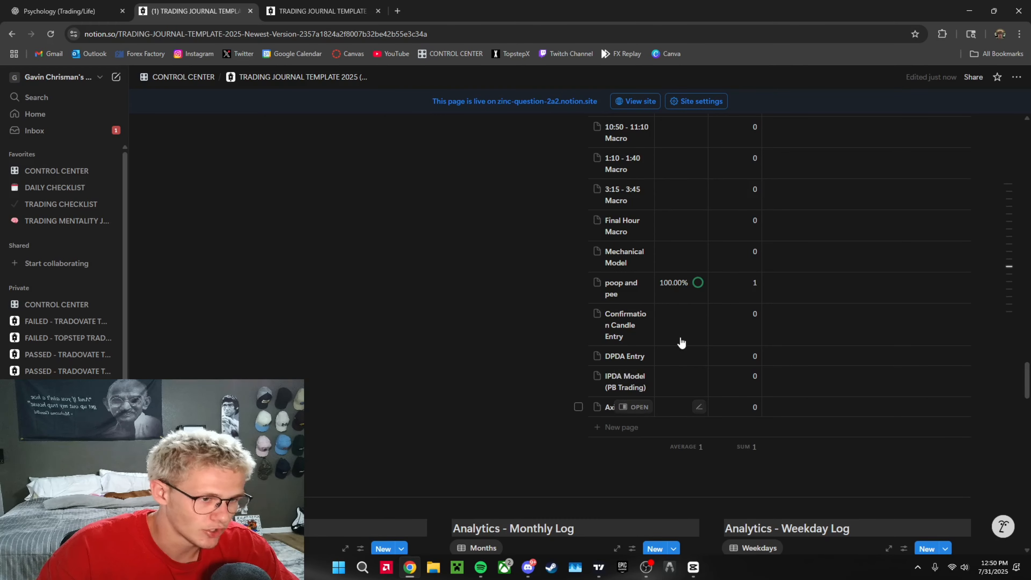
{"action": "scroll", "coordinate": [674, 345], "scroll_direction": "up", "scroll_amount": 6}
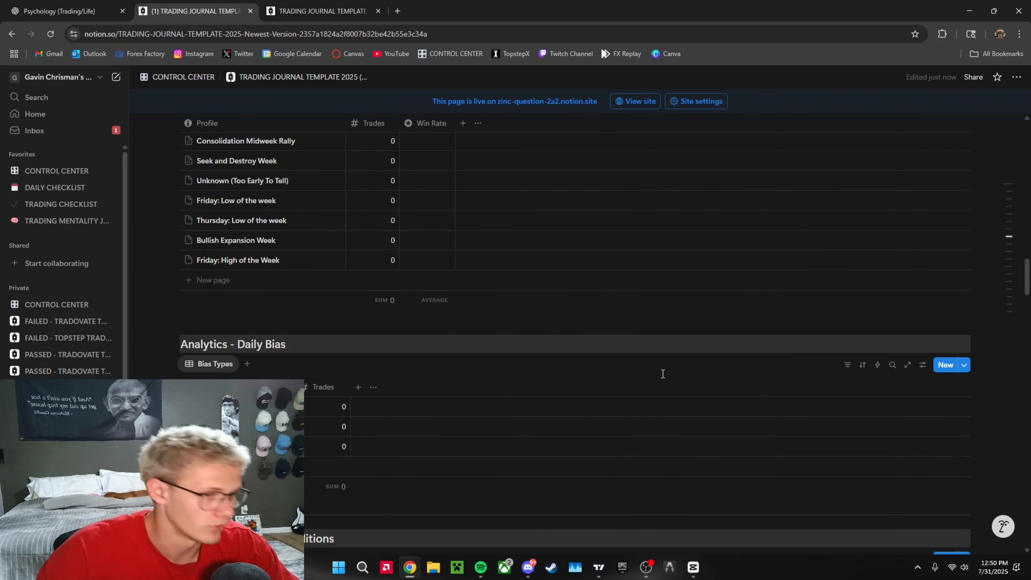
{"action": "scroll", "coordinate": [660, 370], "scroll_direction": "up", "scroll_amount": 12}
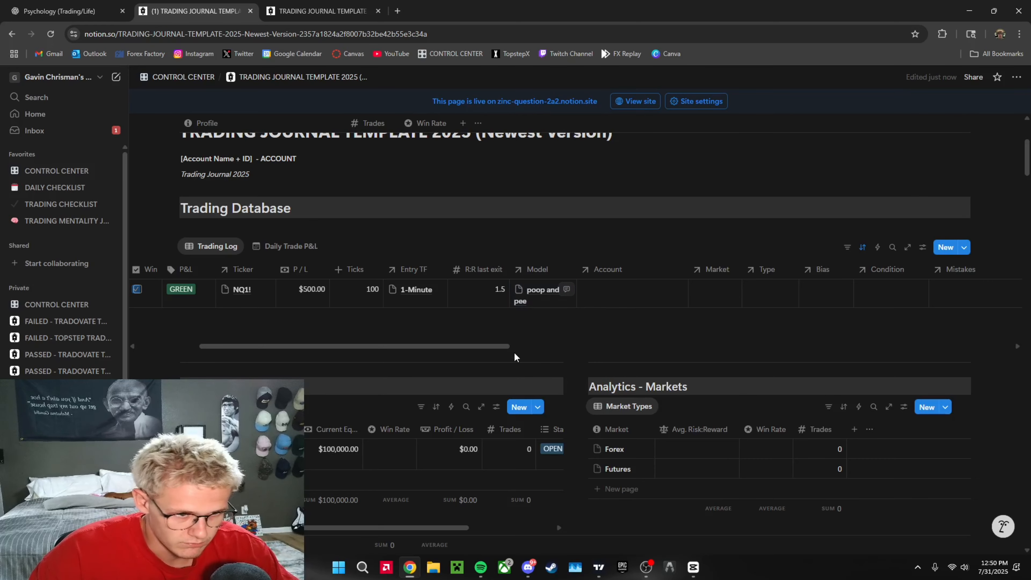
Step: Look at the pages available for the NQ Long trade's Model and Account fields
{"action": "left_click", "coordinate": [542, 296]}
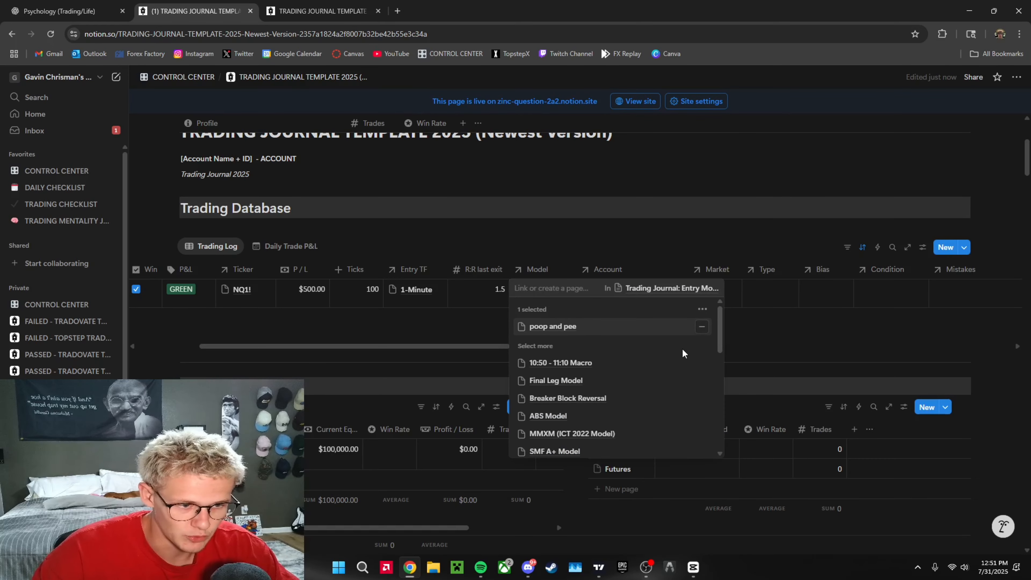
{"action": "left_click", "coordinate": [601, 304]}
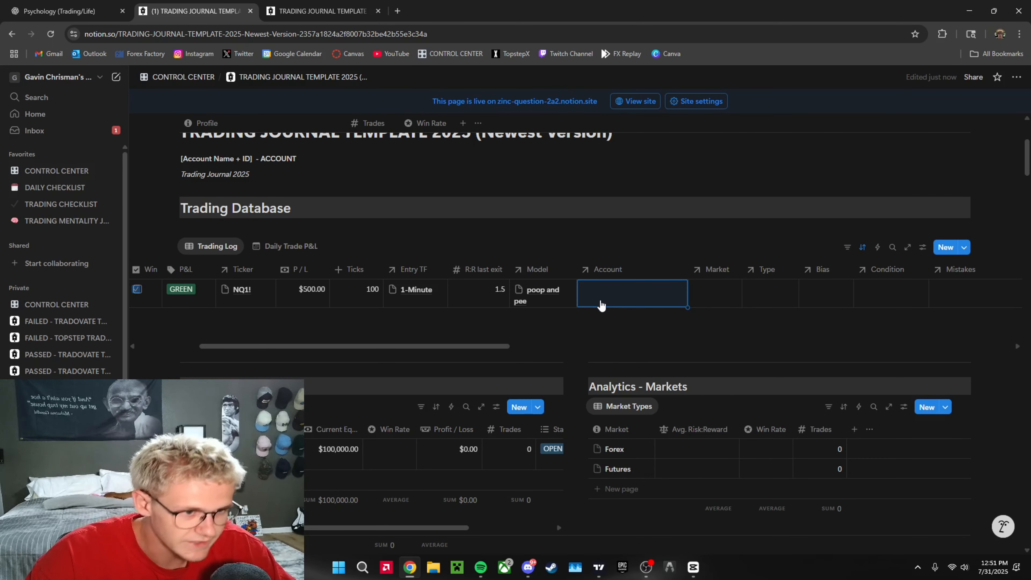
{"action": "left_click", "coordinate": [619, 300]}
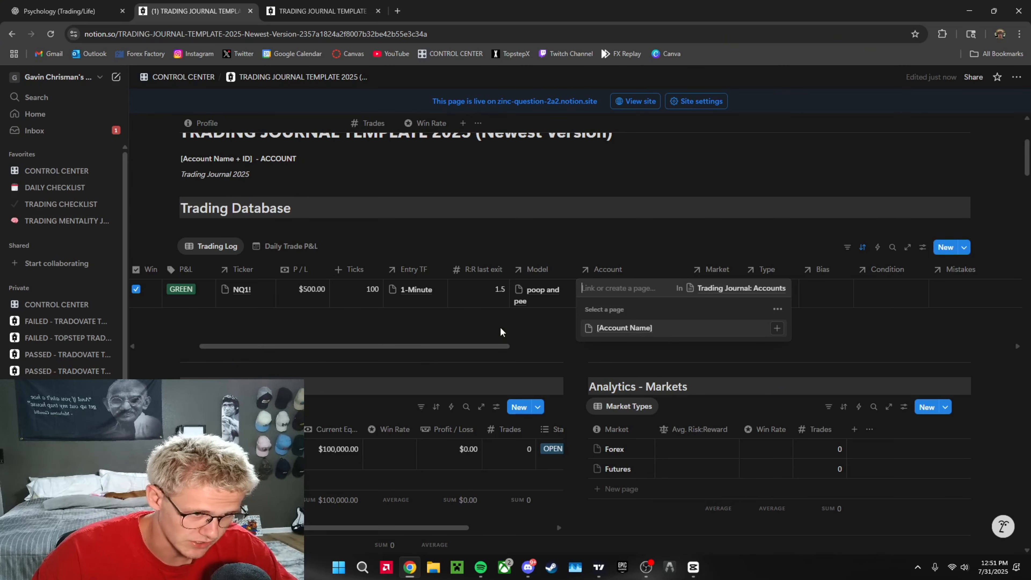
{"action": "key", "text": "Escape"}
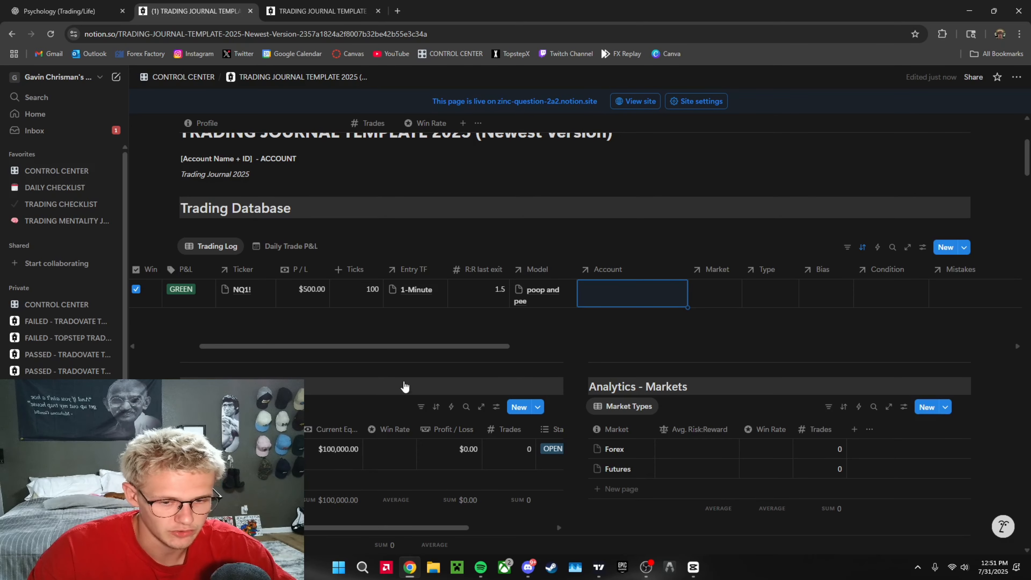
{"action": "left_click", "coordinate": [402, 382]}
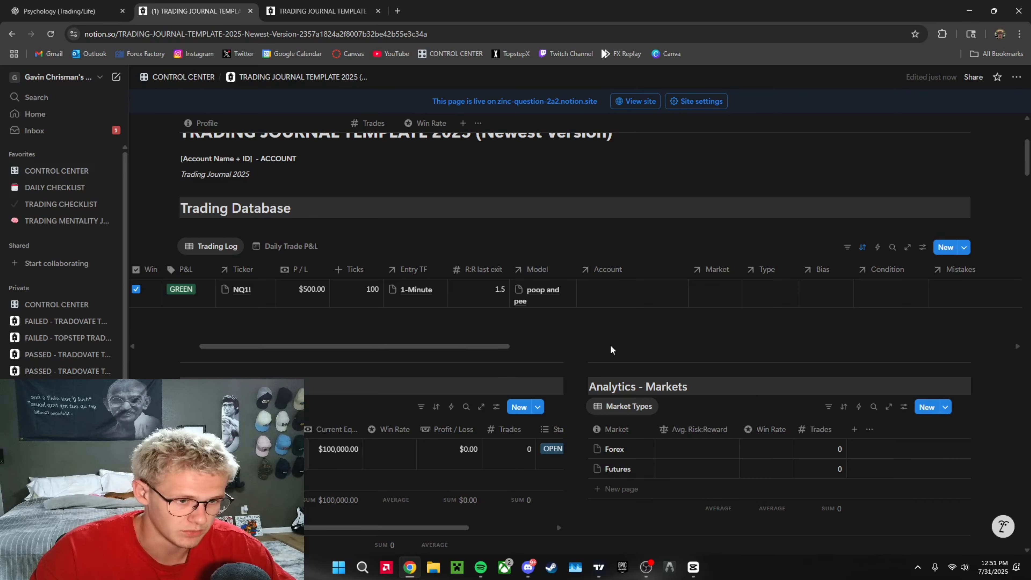
Step: Link the "[Account Name]" page as the NQ Long trade's Account and check the Accounts analytics
{"action": "left_click", "coordinate": [612, 293]}
{"action": "left_click", "coordinate": [597, 327]}
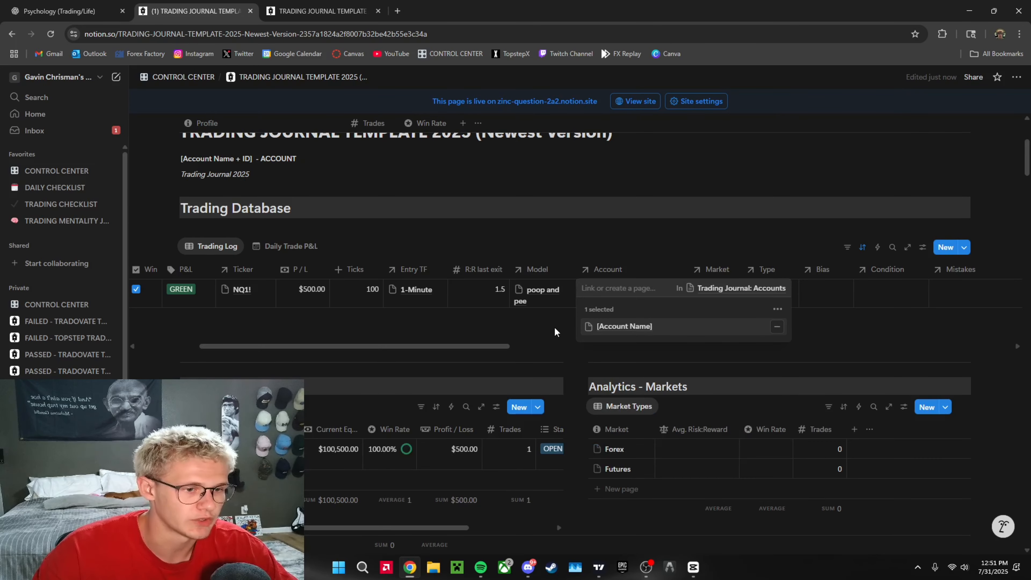
{"action": "left_click", "coordinate": [556, 328]}
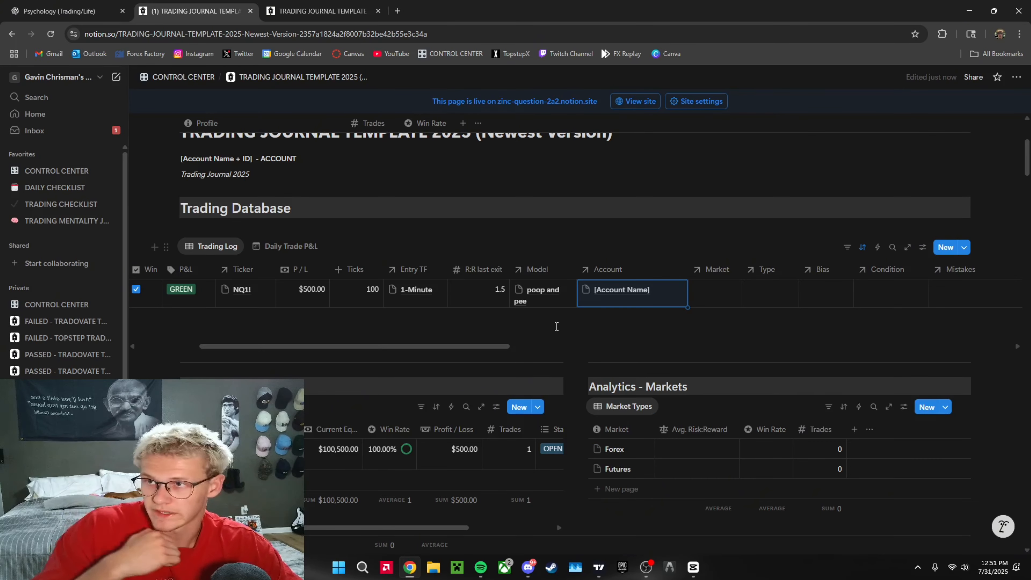
{"action": "scroll", "coordinate": [569, 325], "scroll_direction": "down", "scroll_amount": 5}
{"action": "scroll", "coordinate": [568, 325], "scroll_direction": "up", "scroll_amount": 5}
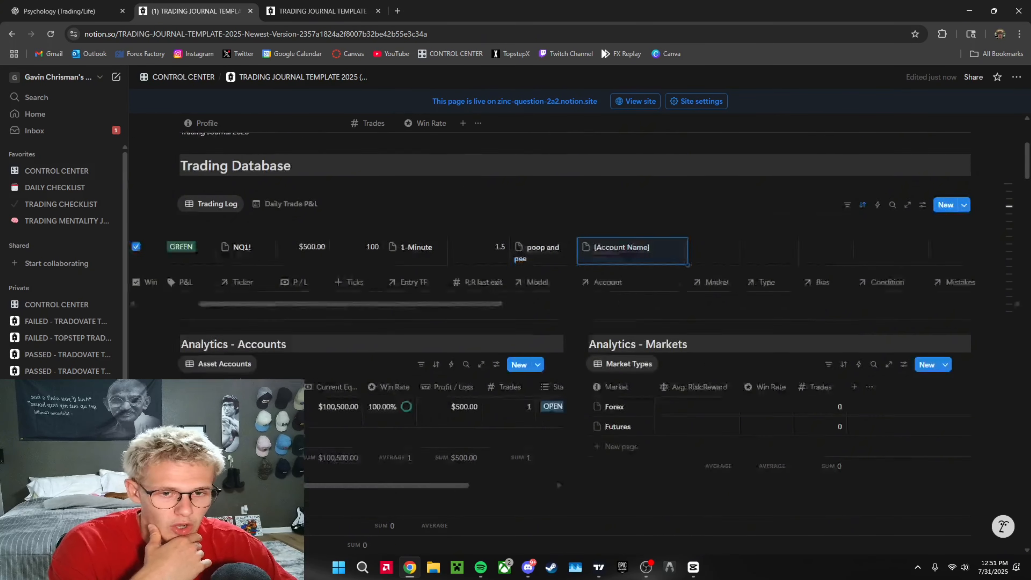
Step: Add an account named "Poop and pee" with $100,000 initial equity to the Accounts analytics, and clear the NQ Long trade's Account
{"action": "left_click", "coordinate": [215, 480]}
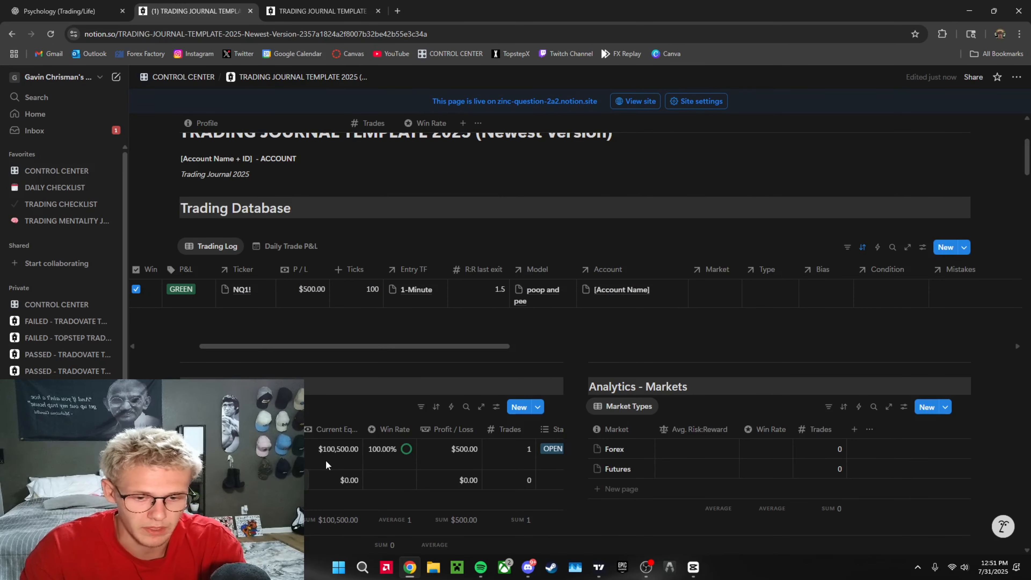
{"action": "scroll", "coordinate": [391, 331], "scroll_direction": "down", "scroll_amount": 2}
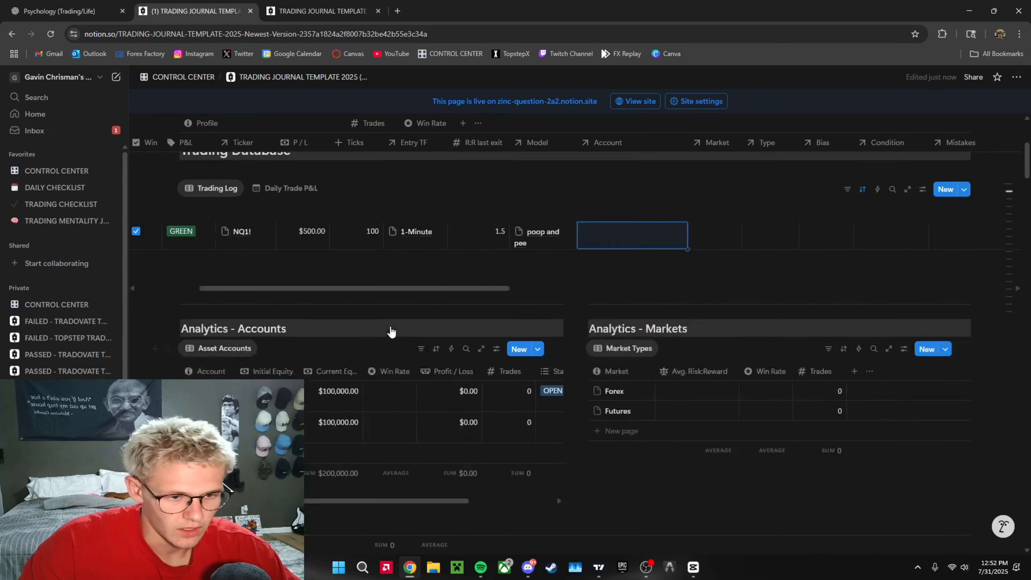
{"action": "scroll", "coordinate": [391, 332], "scroll_direction": "up", "scroll_amount": 2}
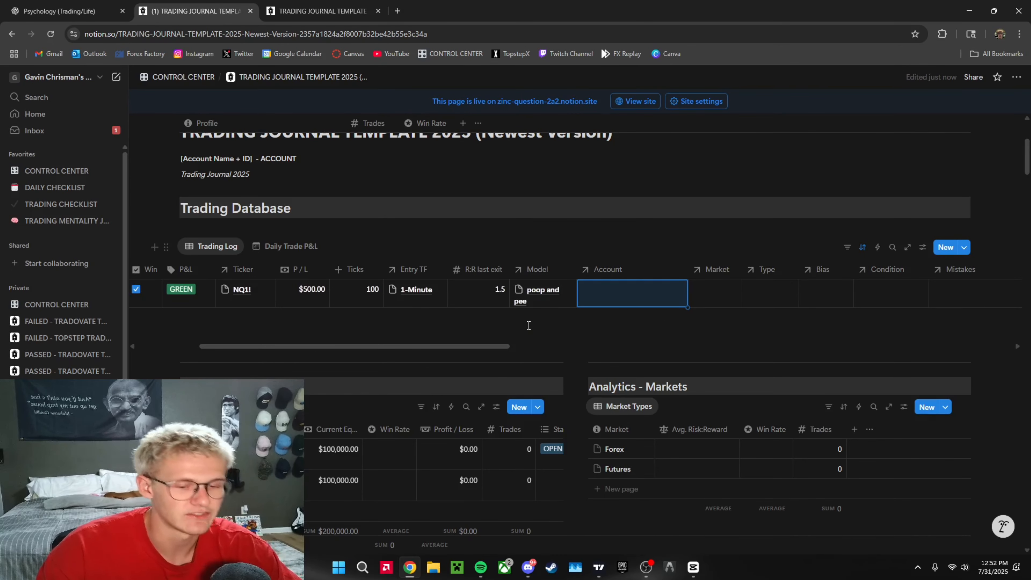
Step: Look over the rows in the Accounts analytics and open the "[Account Name]" account's title for editing
{"action": "scroll", "coordinate": [552, 372], "scroll_direction": "down", "scroll_amount": 6}
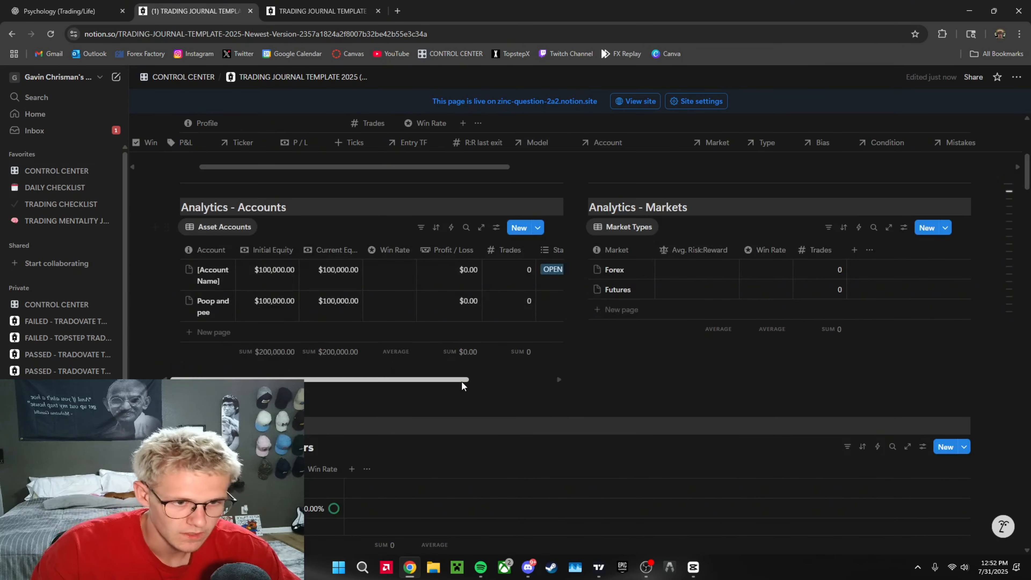
{"action": "scroll", "coordinate": [460, 382], "scroll_direction": "up", "scroll_amount": 6}
{"action": "scroll", "coordinate": [458, 387], "scroll_direction": "down", "scroll_amount": 6}
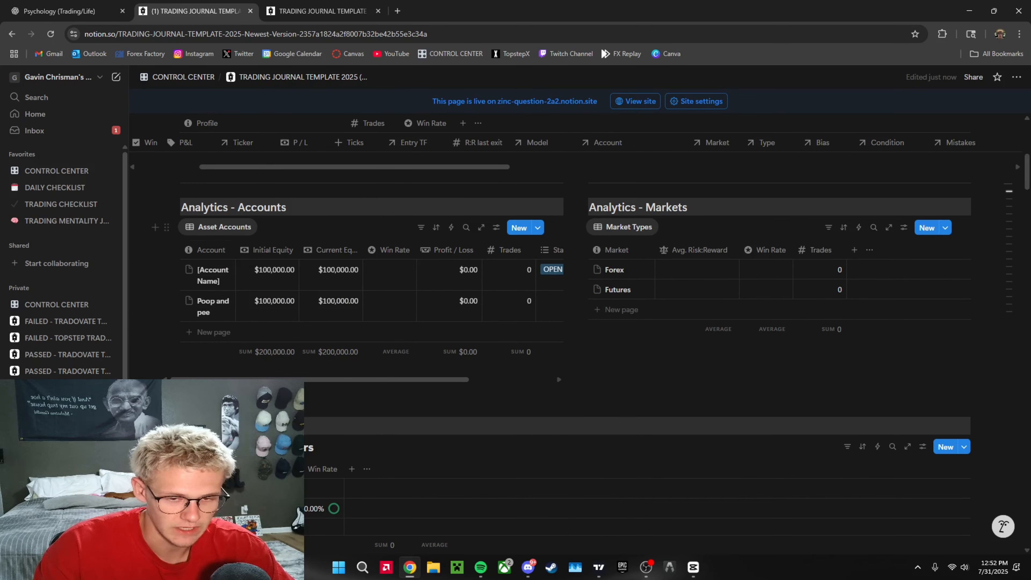
{"action": "left_click", "coordinate": [210, 282]}
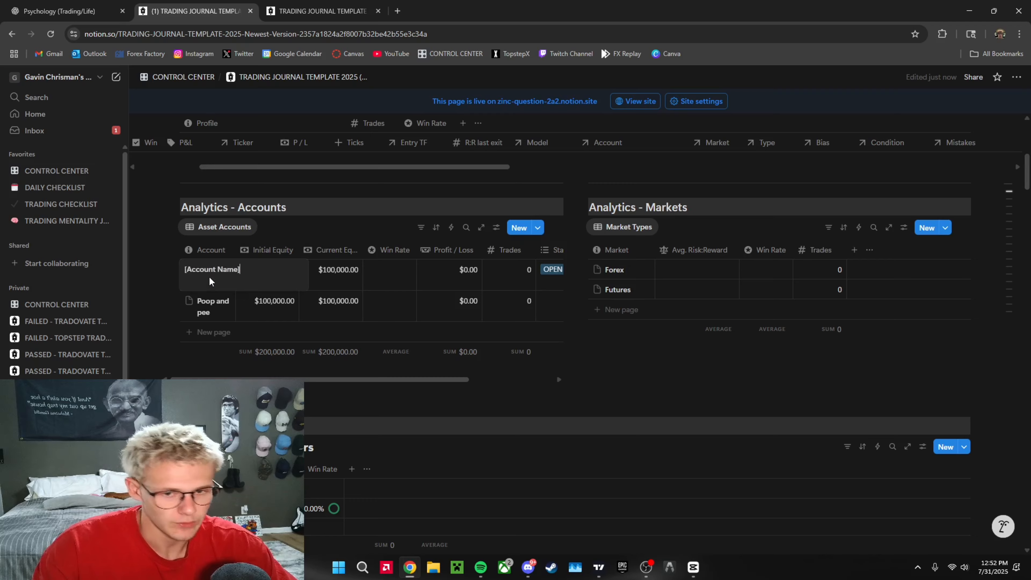
{"action": "left_click", "coordinate": [415, 391]}
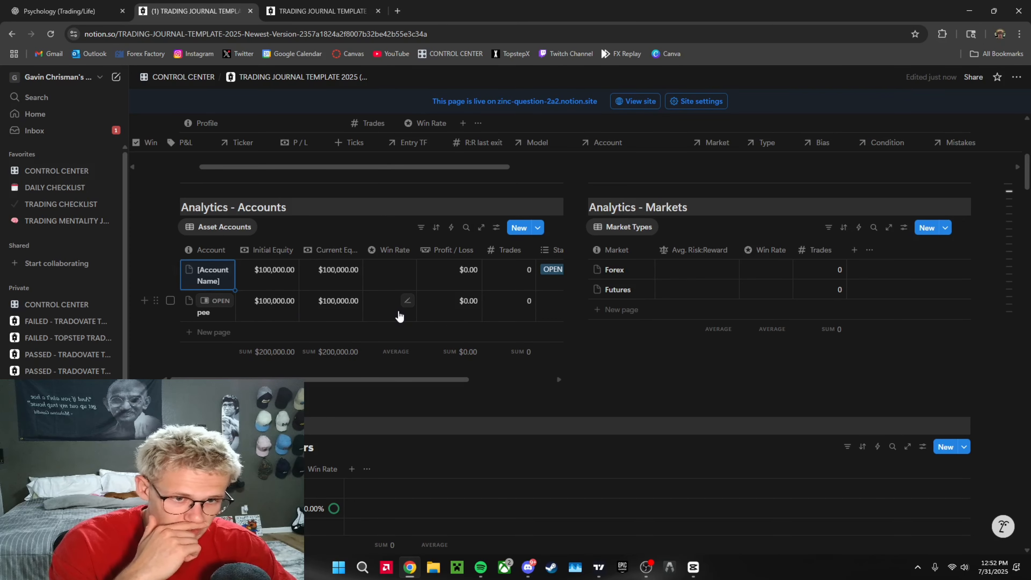
Step: Link the "Poop and pee" account page as the NQ Long trade's Account
{"action": "scroll", "coordinate": [399, 316], "scroll_direction": "up", "scroll_amount": 4}
{"action": "left_click", "coordinate": [610, 270]}
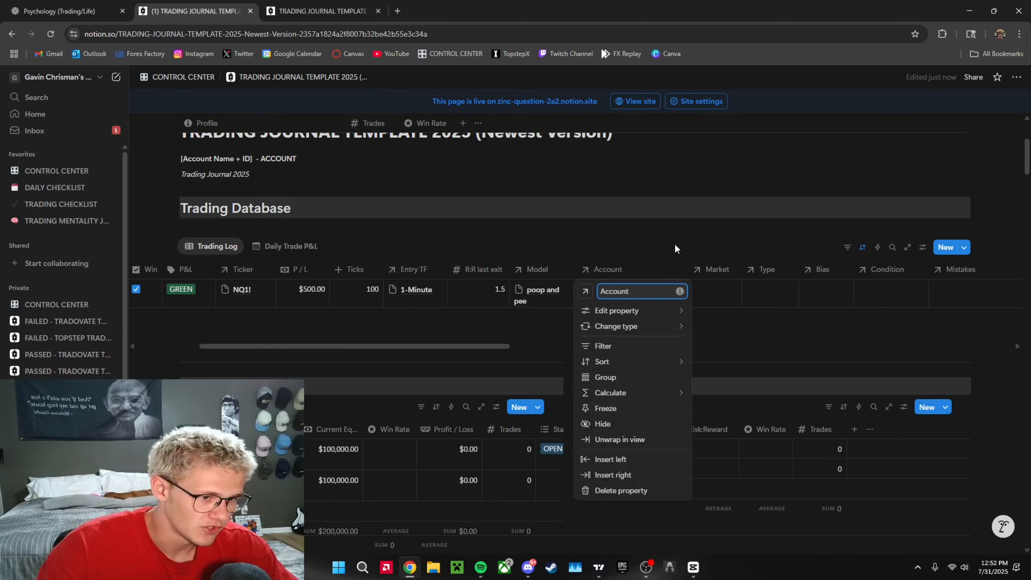
{"action": "key", "text": "Escape"}
{"action": "left_click", "coordinate": [609, 301]}
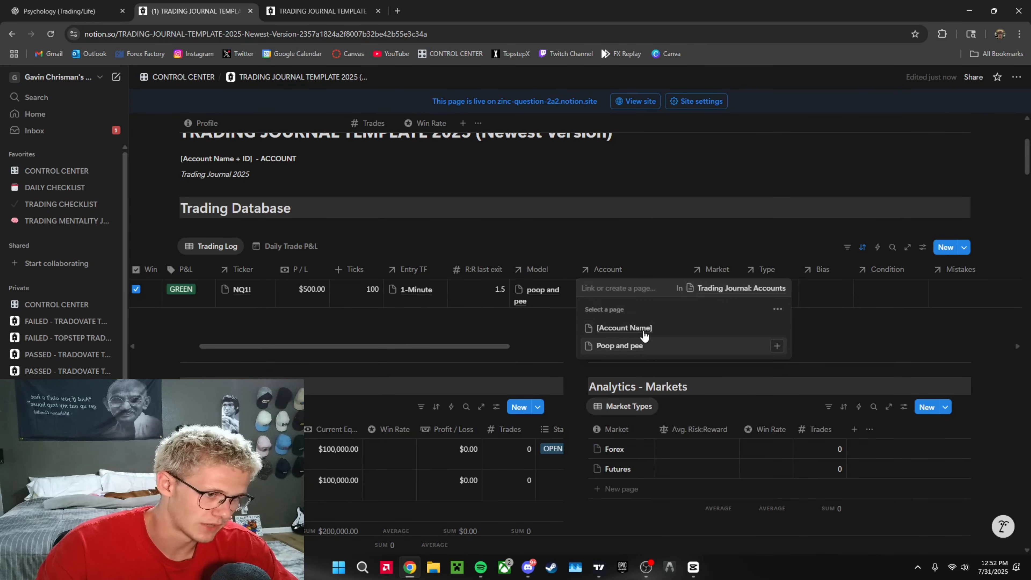
{"action": "left_click", "coordinate": [639, 347]}
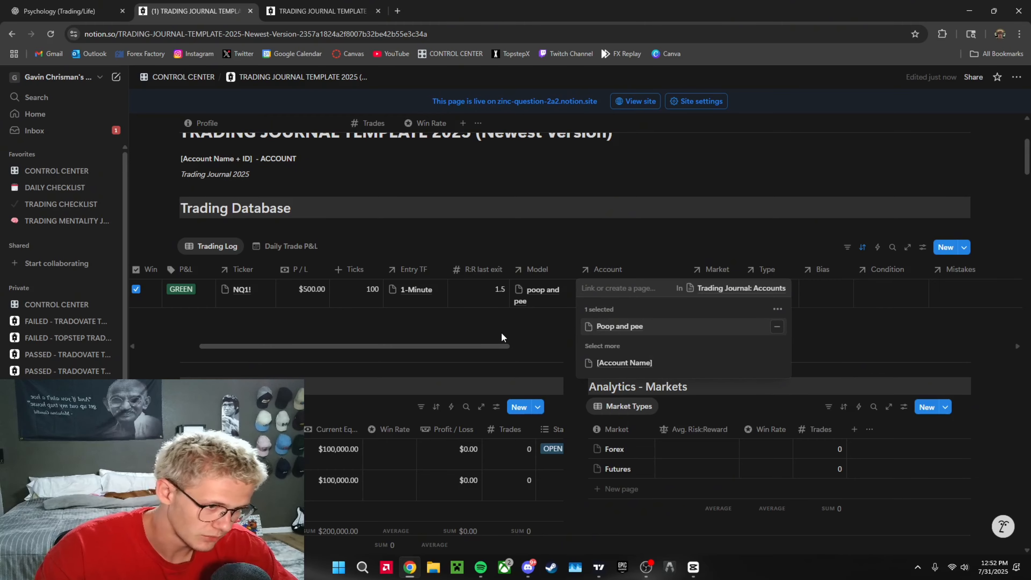
{"action": "left_click", "coordinate": [501, 332]}
Step: Check the "Poop and pee" account's figures in the Accounts analytics and set its Status to OPEN
{"action": "scroll", "coordinate": [446, 320], "scroll_direction": "down", "scroll_amount": 4}
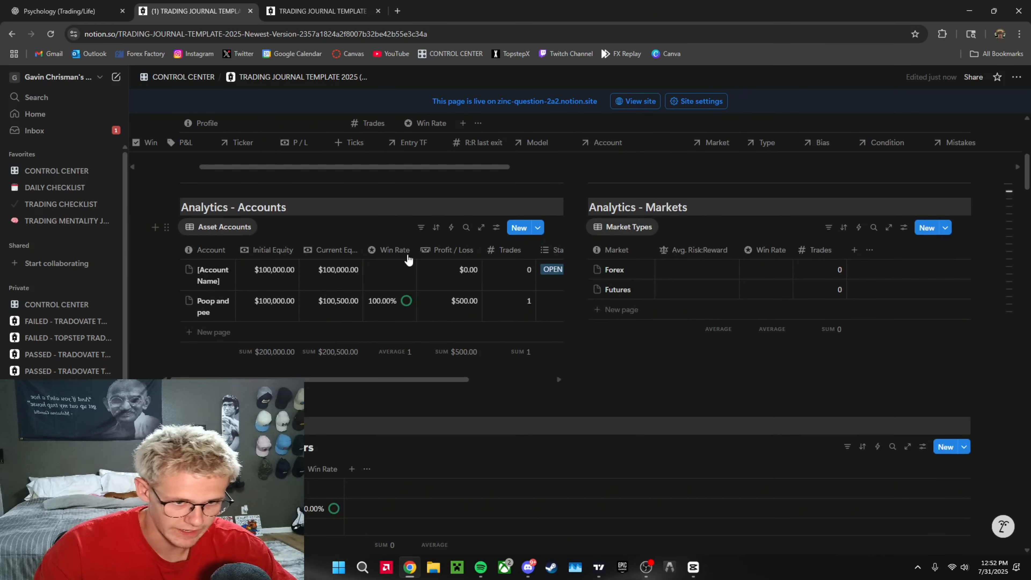
{"action": "scroll", "coordinate": [403, 299], "scroll_direction": "up", "scroll_amount": 4}
{"action": "scroll", "coordinate": [406, 324], "scroll_direction": "down", "scroll_amount": 4}
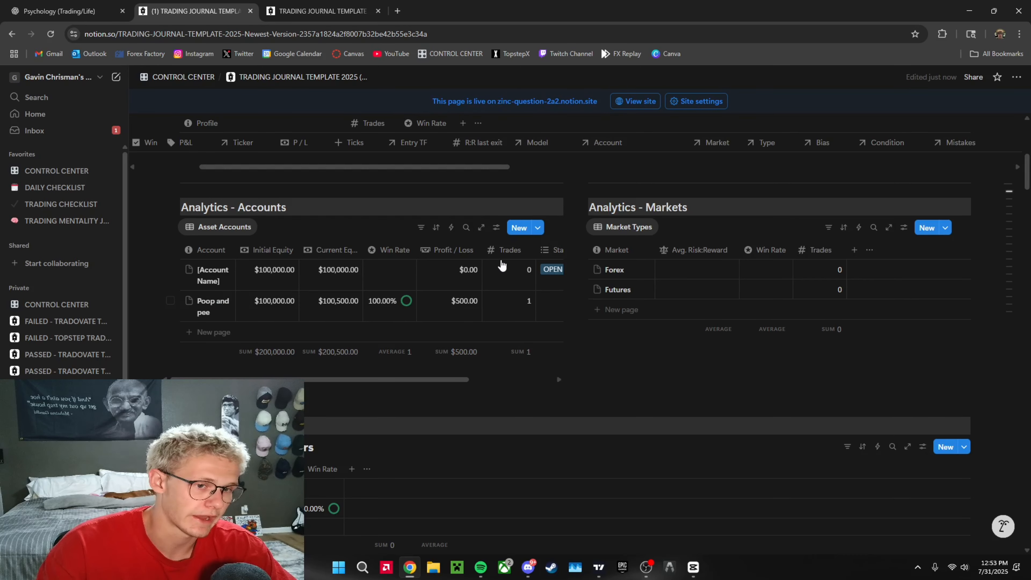
{"action": "scroll", "coordinate": [451, 301], "scroll_direction": "right", "scroll_amount": 3}
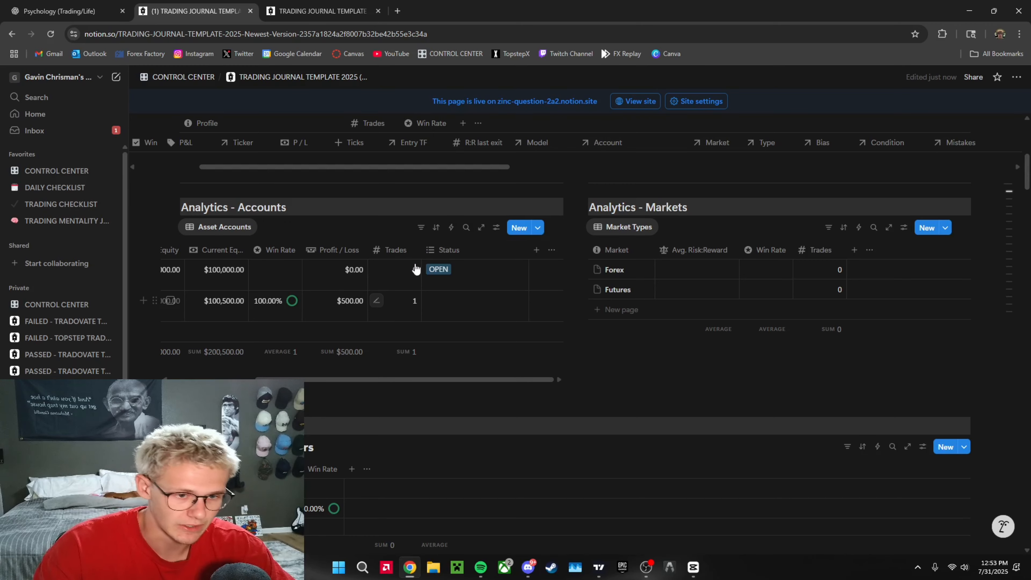
{"action": "left_click", "coordinate": [454, 310]}
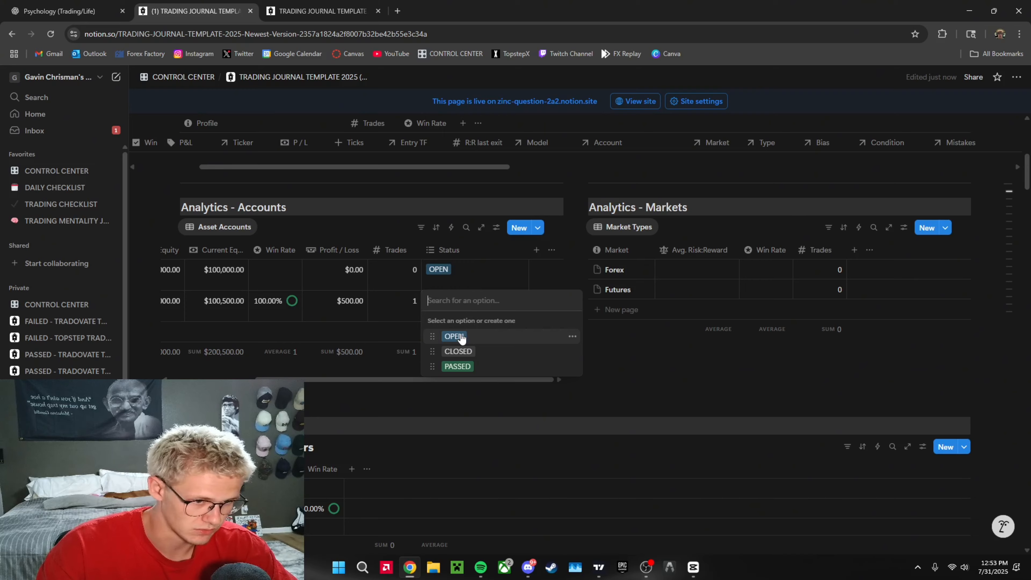
{"action": "left_click", "coordinate": [475, 337]}
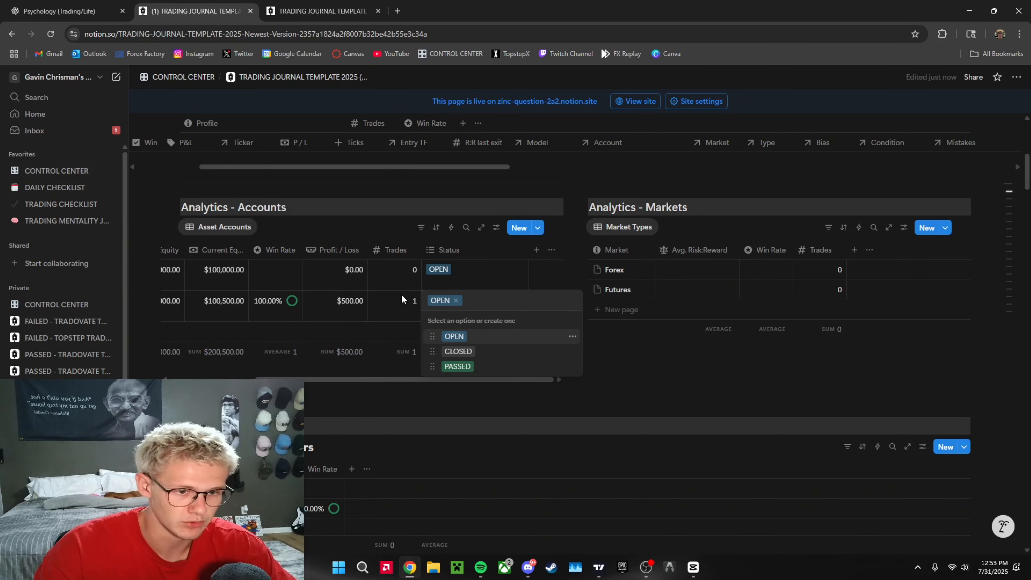
Step: Try the CLOSED and PASSED options in the "Poop and pee" account's Status and leave the Status empty
{"action": "left_click", "coordinate": [451, 352]}
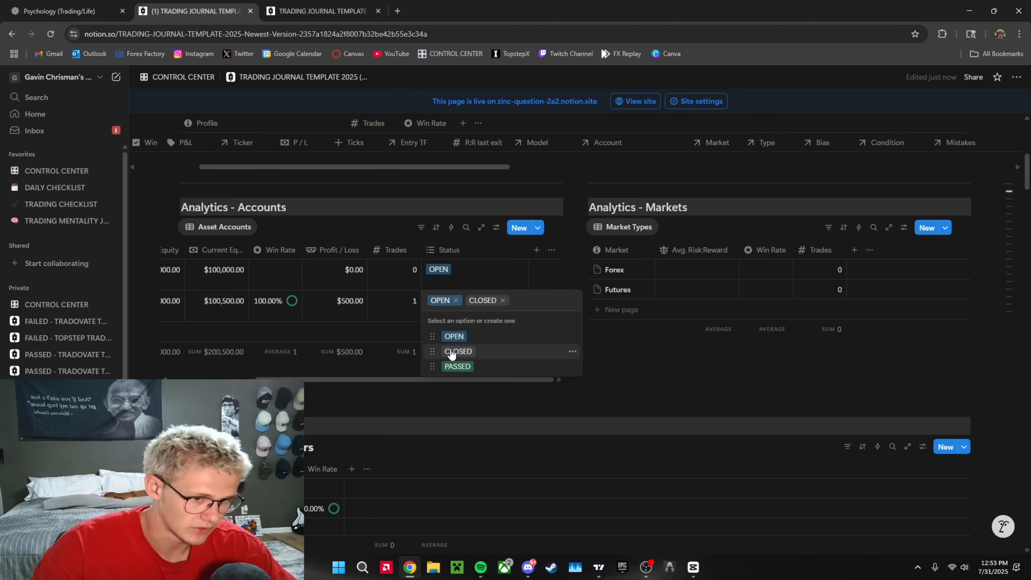
{"action": "key", "text": "BackSpace"}
{"action": "key", "text": "BackSpace"}
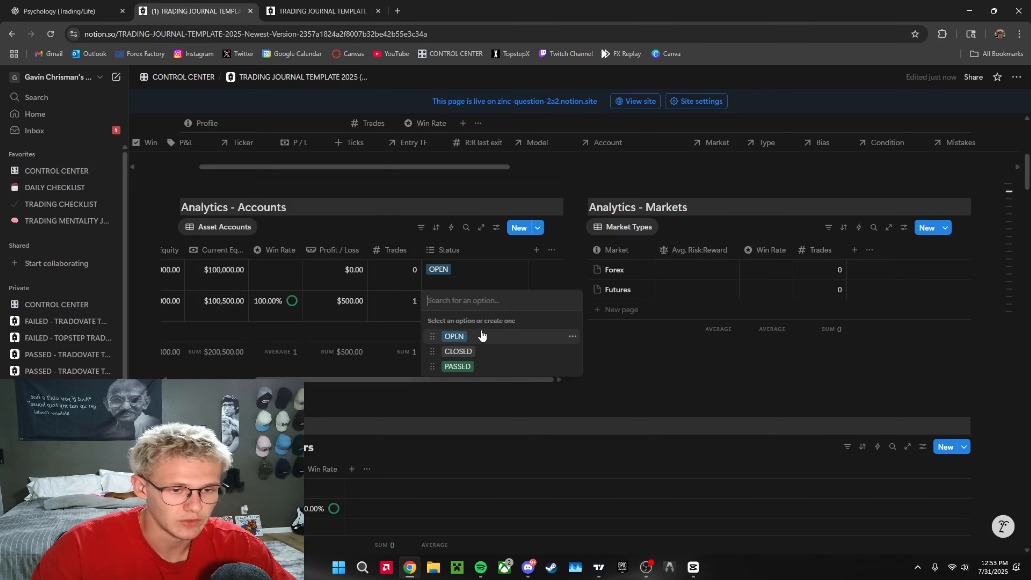
{"action": "key", "text": "Down"}
{"action": "key", "text": "Down"}
{"action": "key", "text": "Return"}
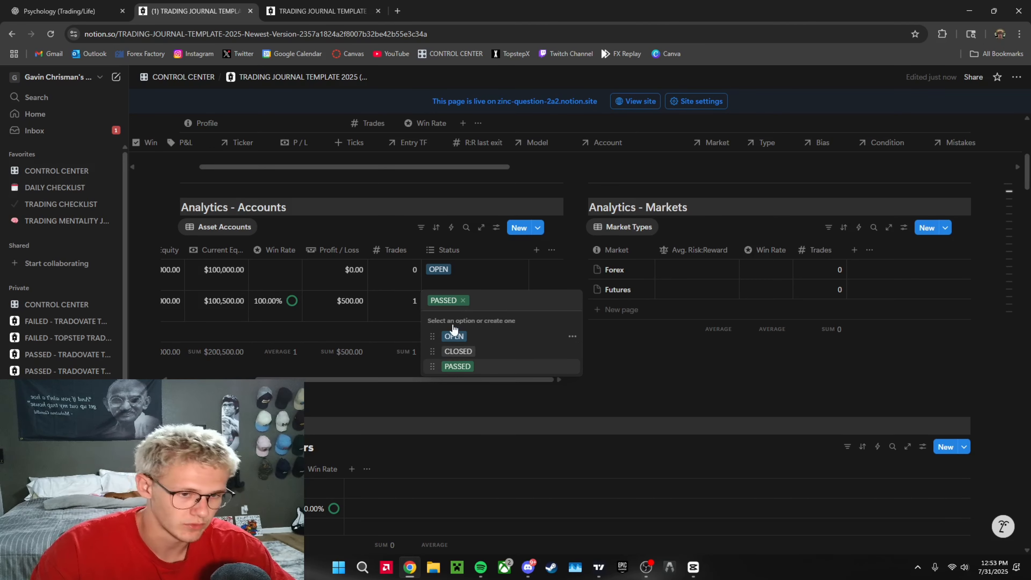
{"action": "left_click", "coordinate": [463, 300]}
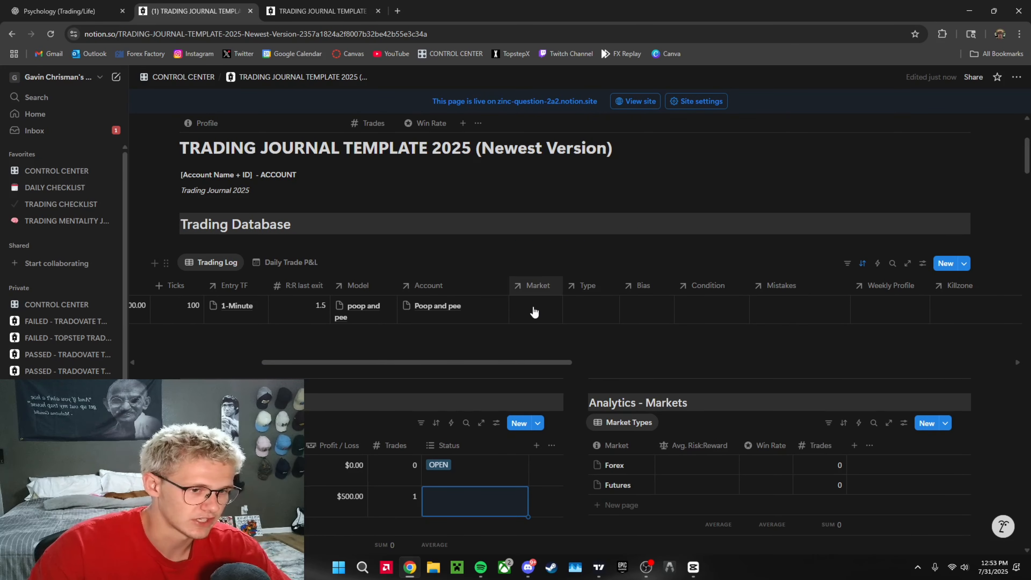
Step: Link the Futures page as the NQ Long trade's Market in the Trading Log
{"action": "left_click", "coordinate": [542, 318]}
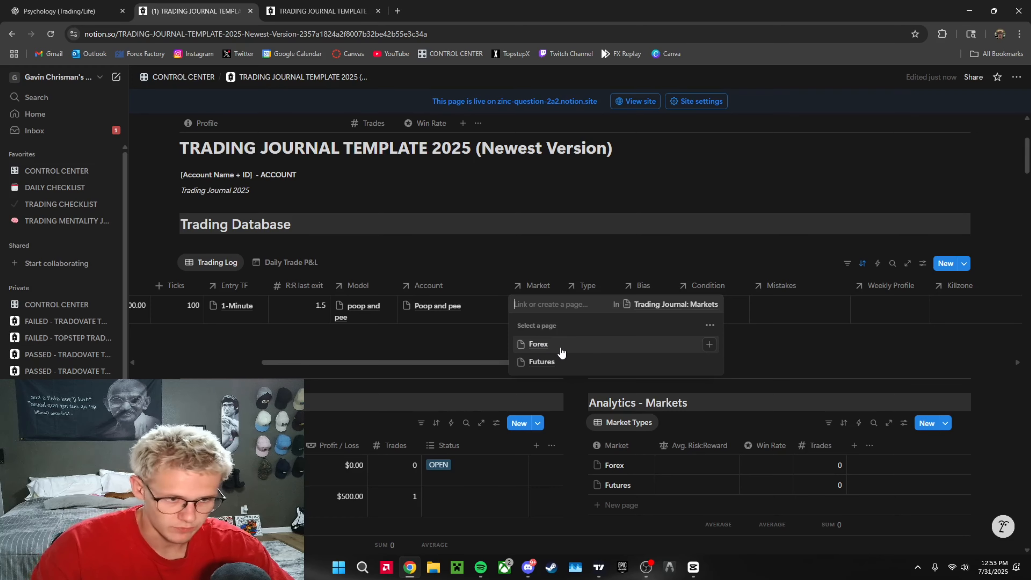
{"action": "left_click", "coordinate": [630, 362]}
{"action": "key", "text": "Escape"}
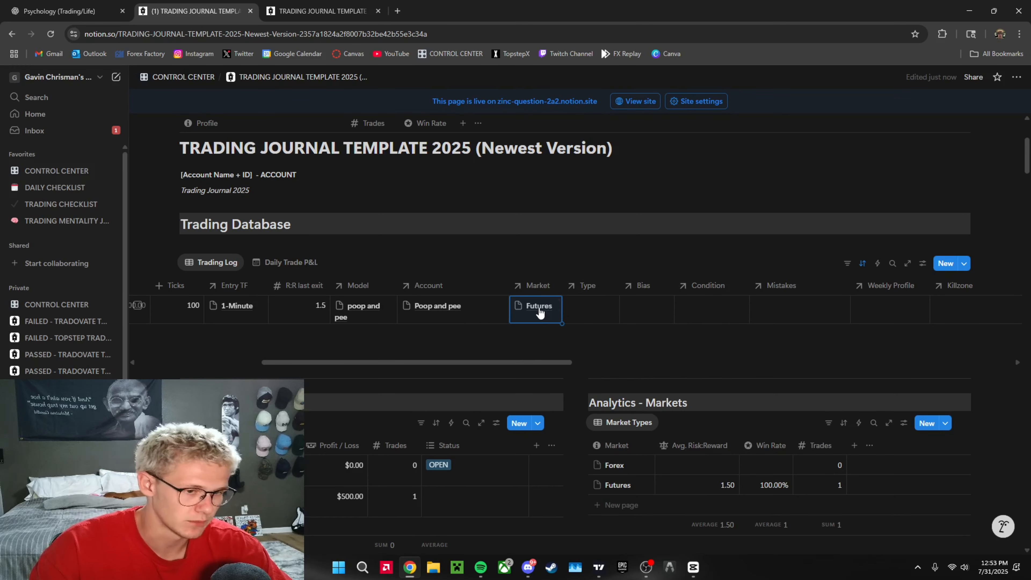
Step: Link the Scalp page as the NQ Long trade's Type in the Trading Log
{"action": "left_click", "coordinate": [588, 310]}
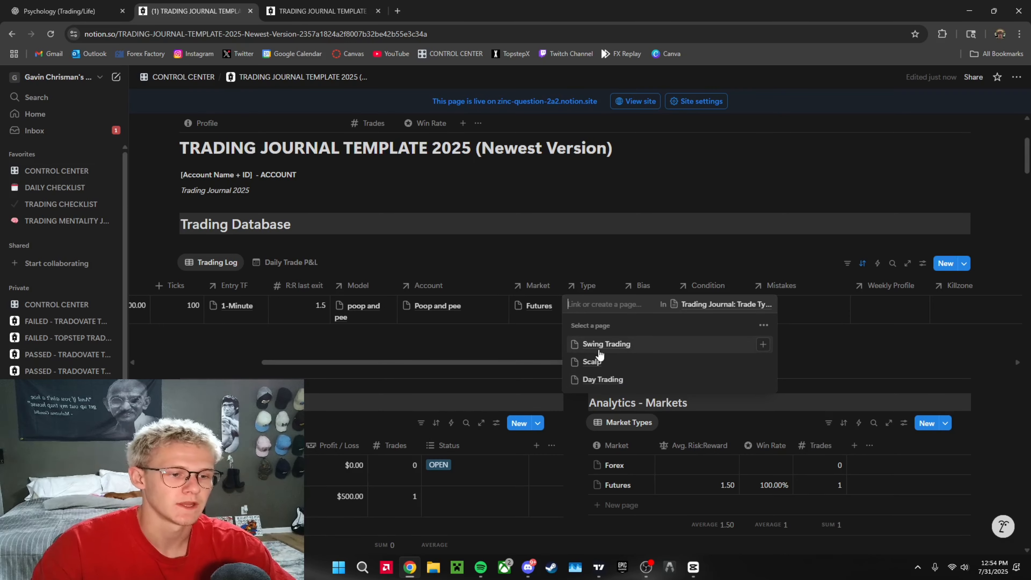
{"action": "left_click", "coordinate": [534, 347]}
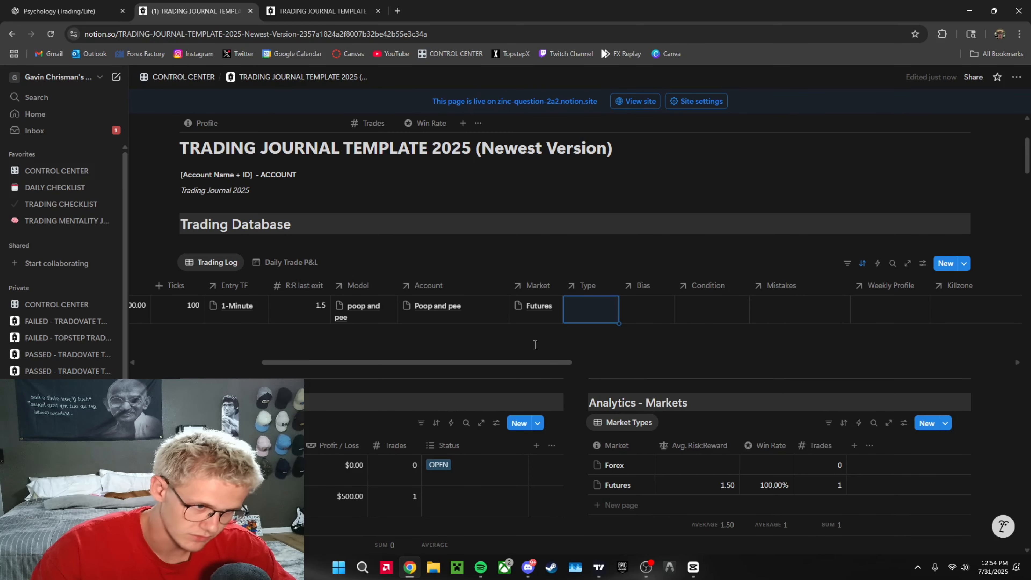
{"action": "left_click", "coordinate": [605, 313]}
{"action": "left_click", "coordinate": [612, 366]}
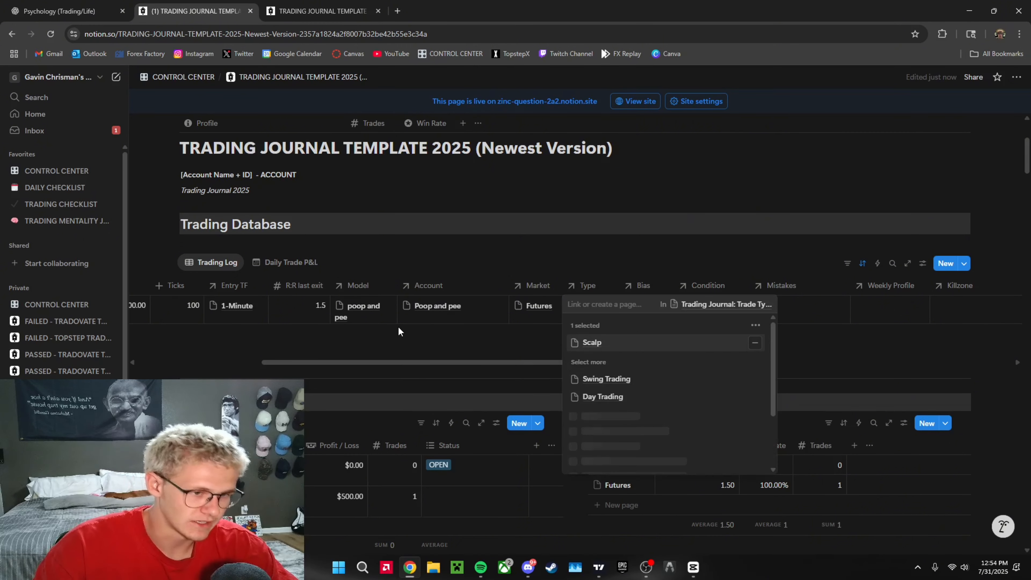
{"action": "key", "text": "Escape"}
Step: Review the Bias options and link the Bullish page as the NQ Long trade's Bias
{"action": "scroll", "coordinate": [460, 337], "scroll_direction": "right", "scroll_amount": 4}
{"action": "left_click", "coordinate": [471, 317]}
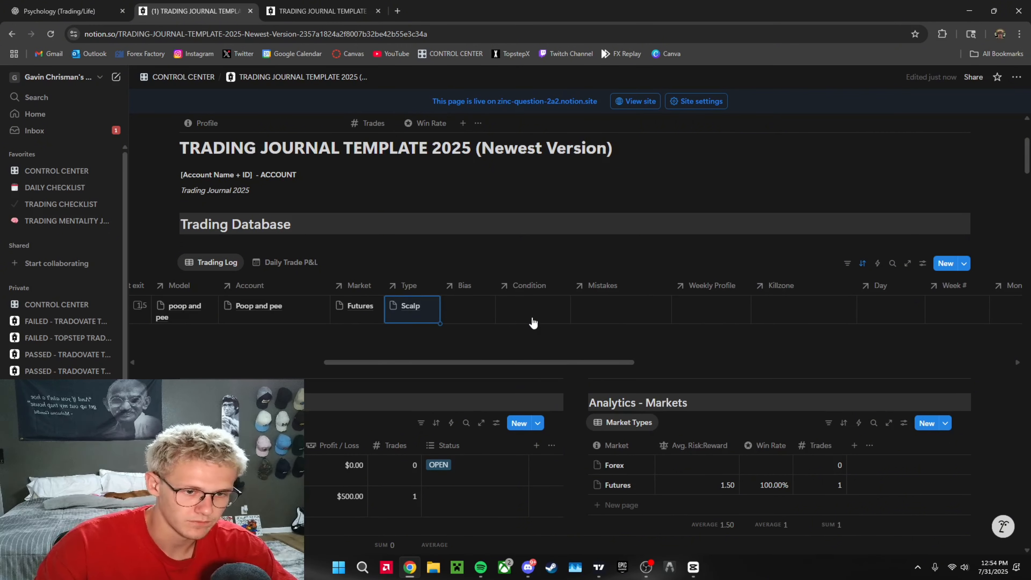
{"action": "key", "text": "Escape"}
{"action": "left_click", "coordinate": [462, 311]}
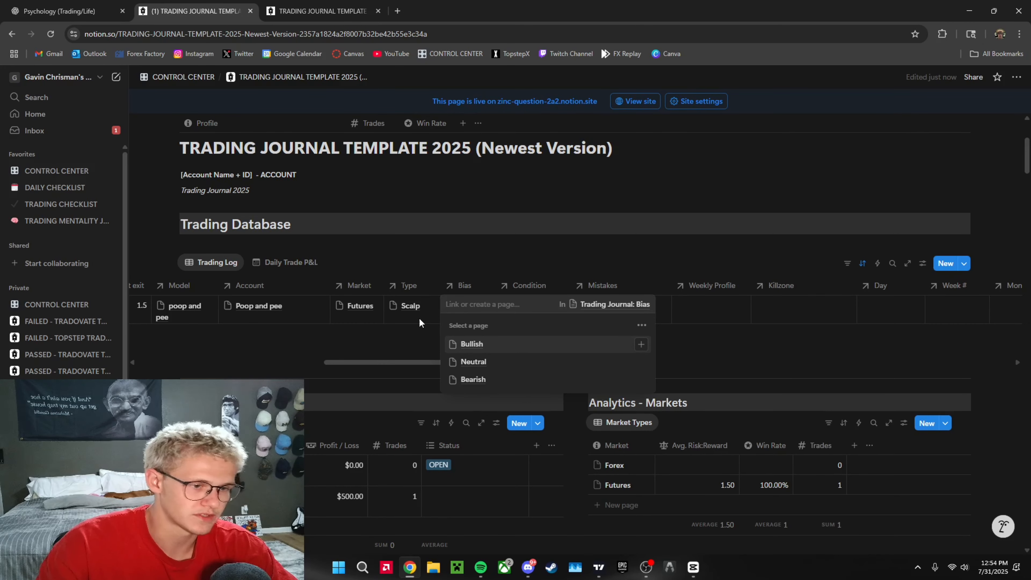
{"action": "key", "text": "Escape"}
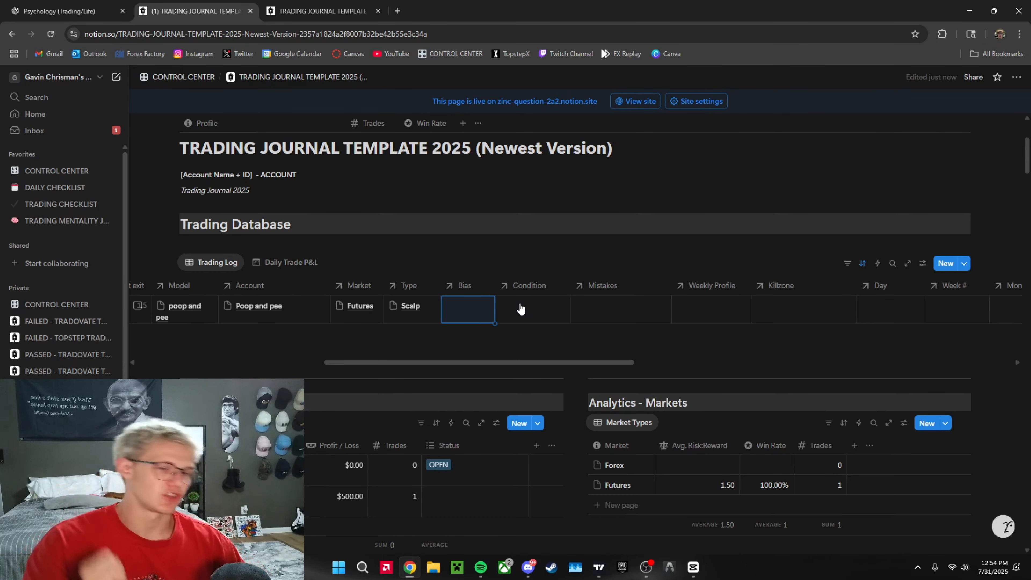
{"action": "left_click", "coordinate": [480, 312]}
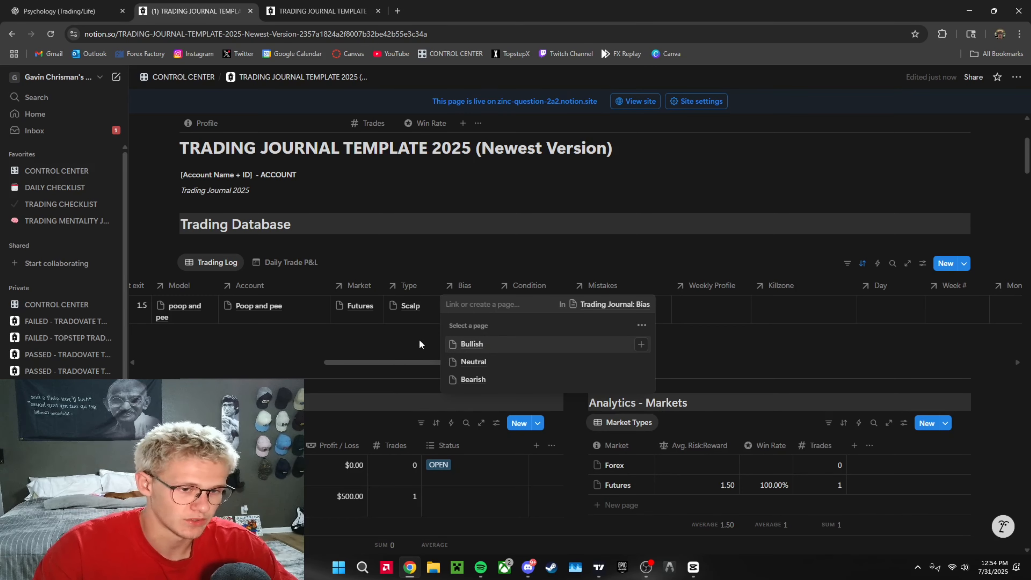
{"action": "left_click", "coordinate": [422, 350]}
{"action": "left_click", "coordinate": [470, 318]}
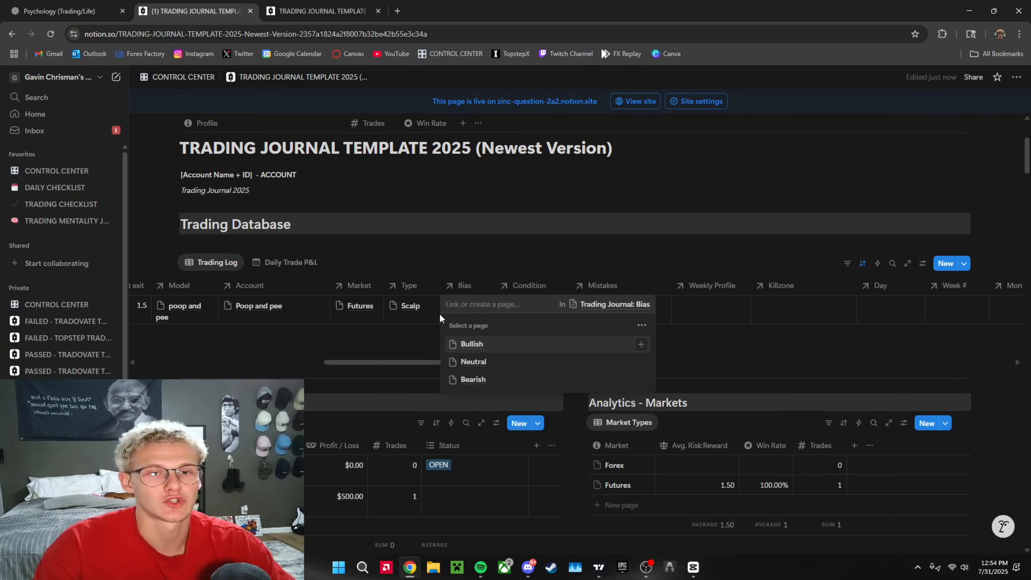
{"action": "left_click", "coordinate": [475, 347]}
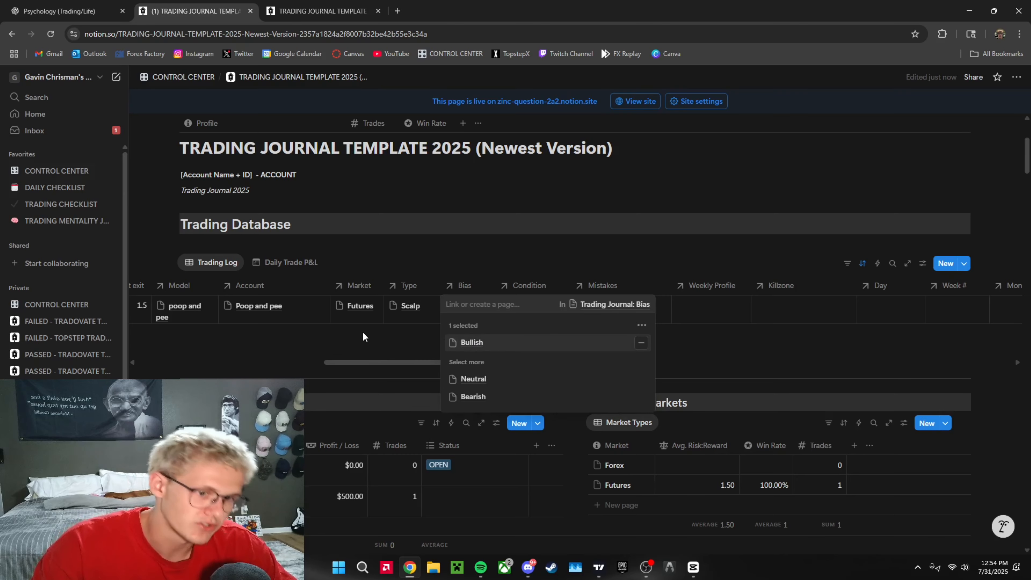
{"action": "left_click", "coordinate": [361, 332]}
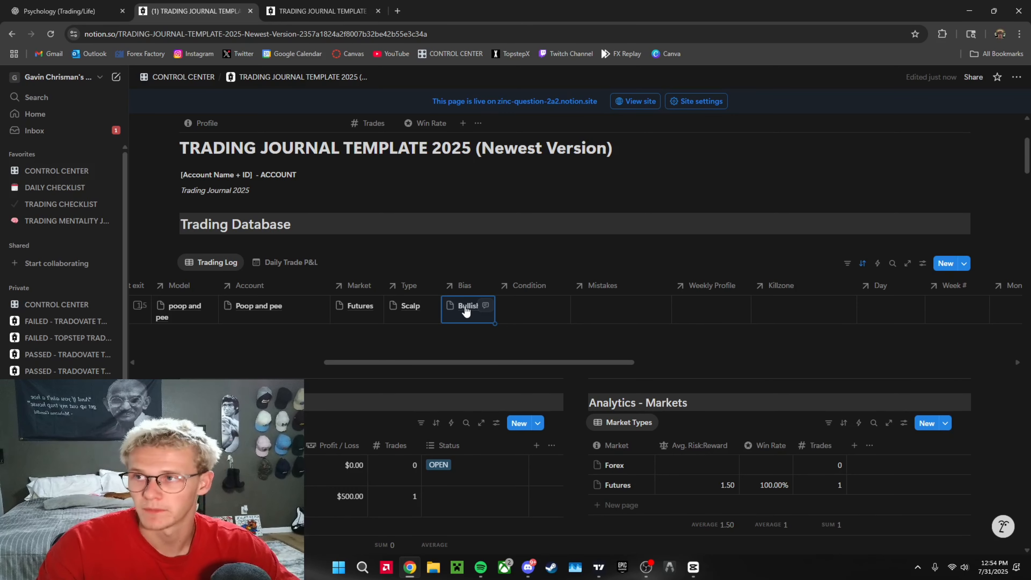
Step: Link both the Trending and Reversing pages as the NQ Long trade's Condition
{"action": "left_click", "coordinate": [504, 308]}
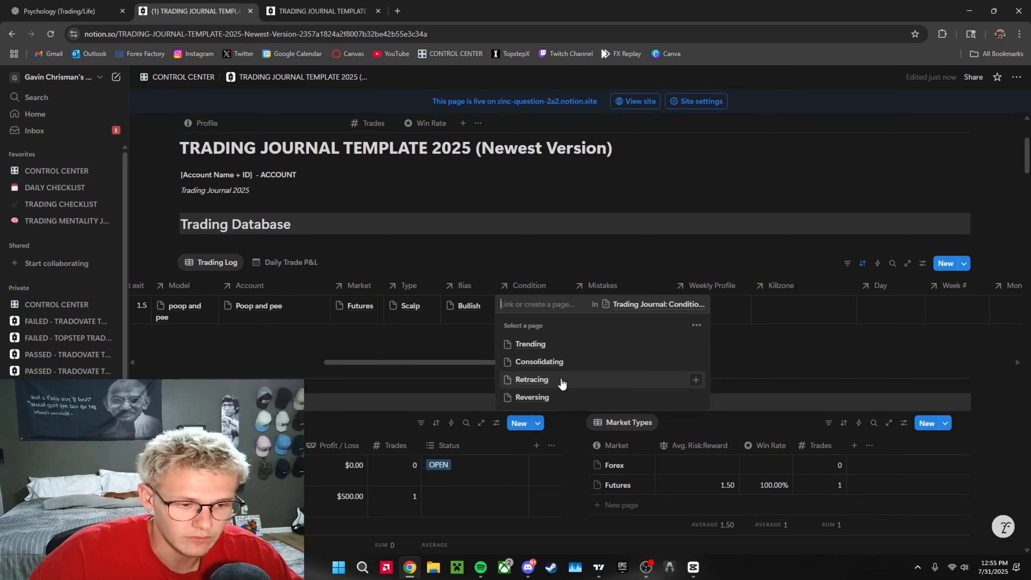
{"action": "left_click", "coordinate": [456, 344]}
{"action": "left_click", "coordinate": [536, 321]}
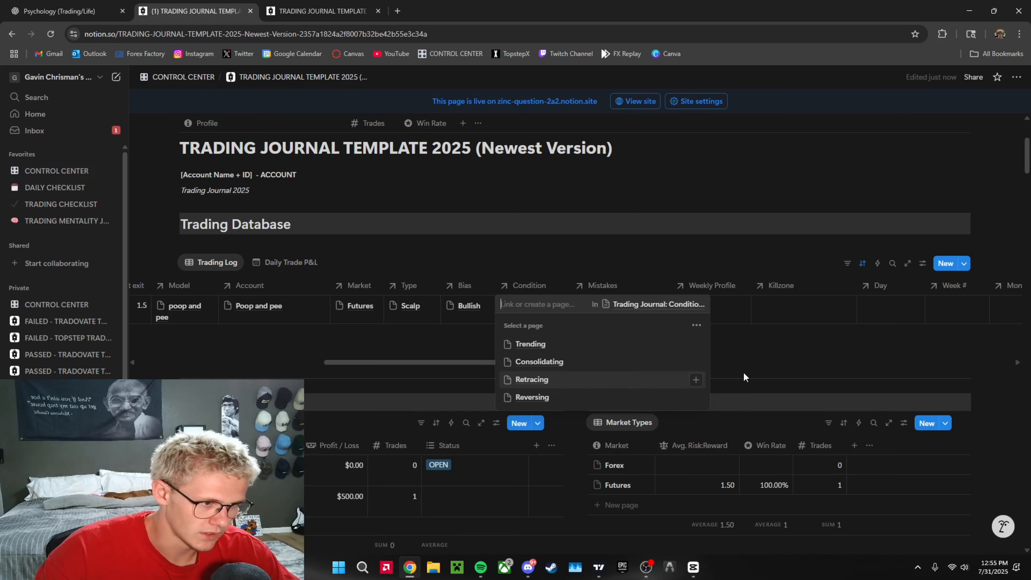
{"action": "key", "text": "Escape"}
{"action": "left_click", "coordinate": [526, 306]}
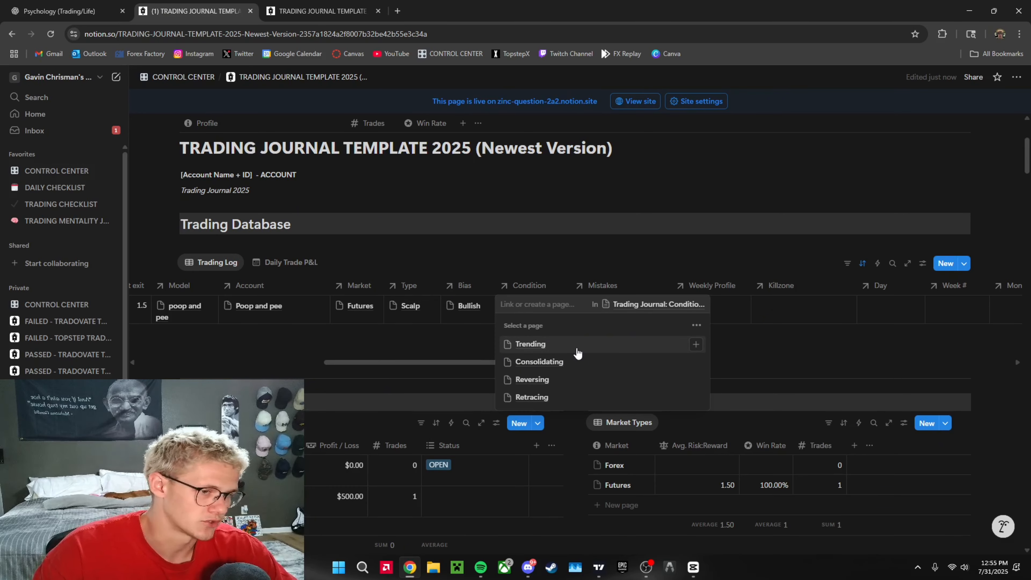
{"action": "left_click", "coordinate": [533, 344]}
{"action": "left_click", "coordinate": [427, 350]}
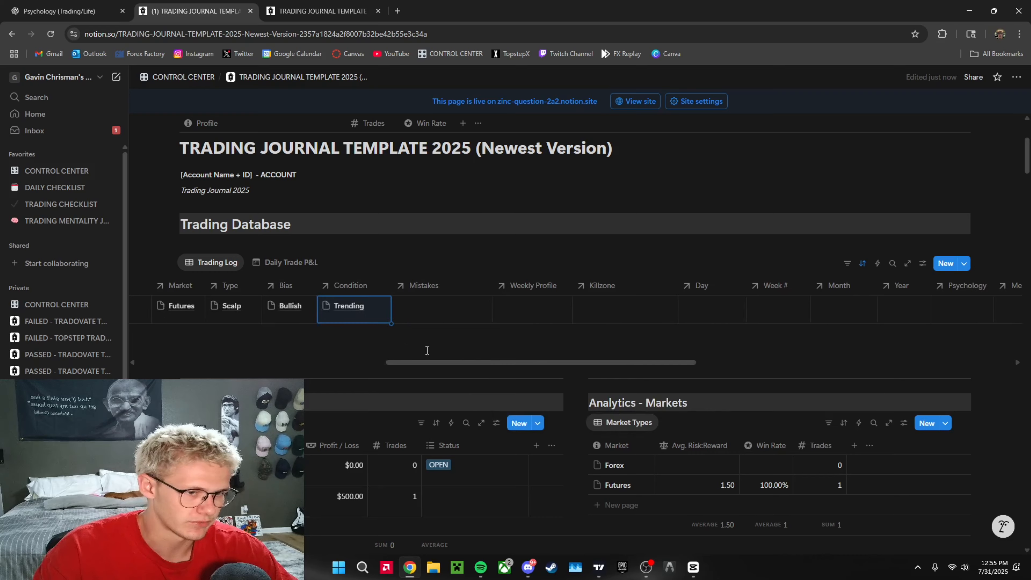
{"action": "left_click", "coordinate": [357, 310]}
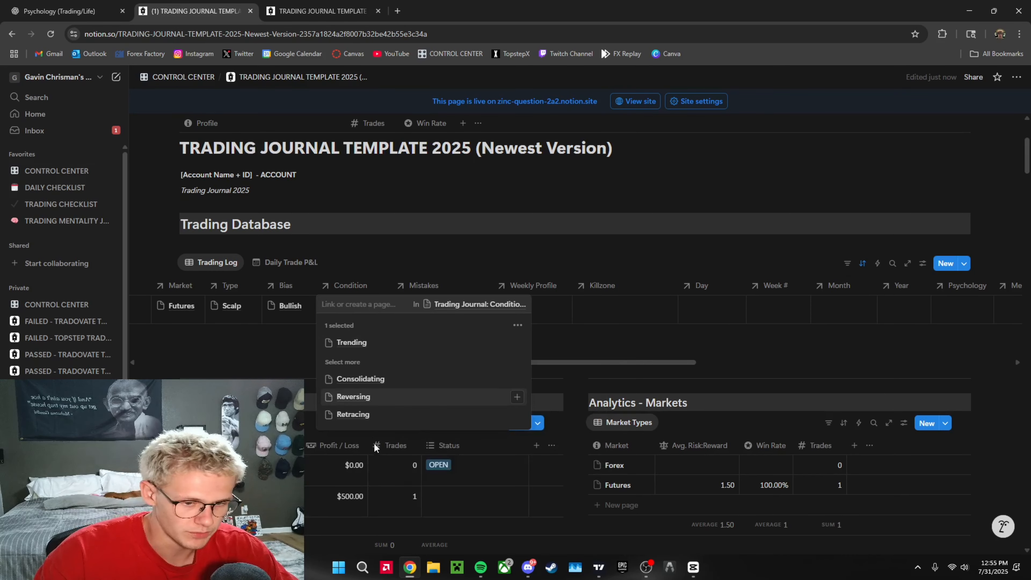
{"action": "left_click", "coordinate": [365, 396]}
{"action": "left_click", "coordinate": [286, 315]}
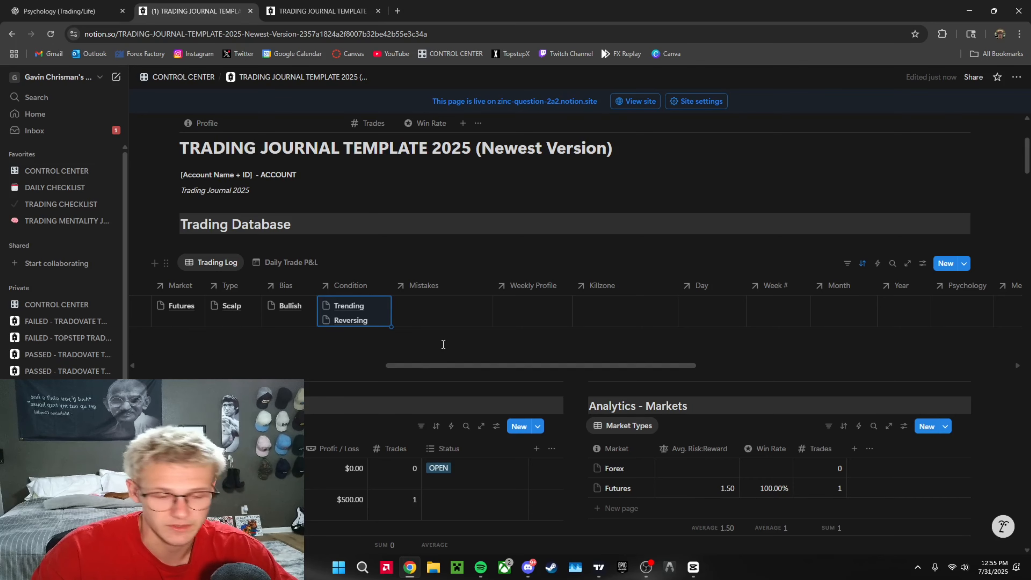
Step: Examine the full list of Mistakes pages that can be linked to the NQ Long trade in the Trading Log
{"action": "scroll", "coordinate": [457, 323], "scroll_direction": "left", "scroll_amount": 3}
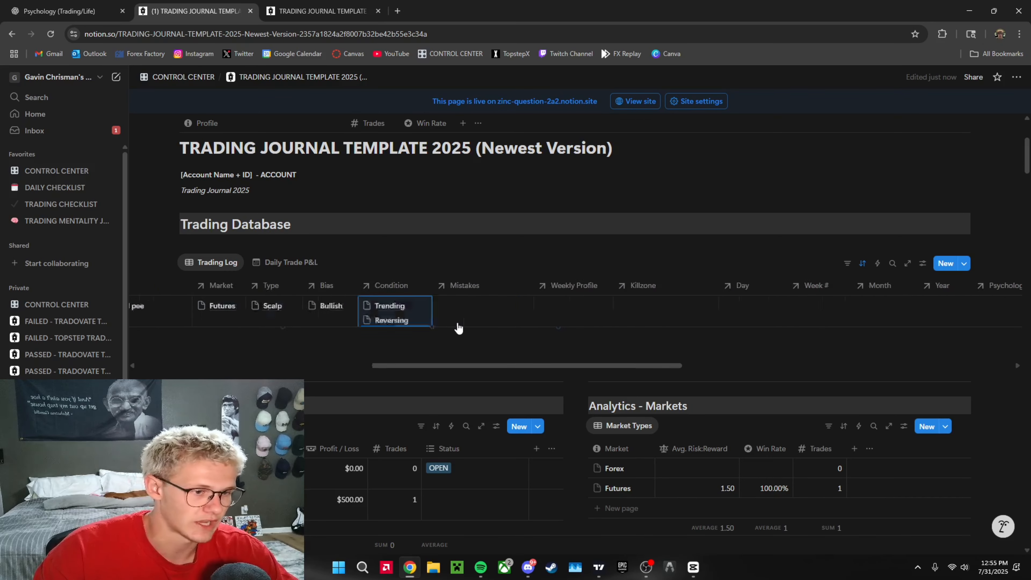
{"action": "scroll", "coordinate": [459, 328], "scroll_direction": "right", "scroll_amount": 9}
{"action": "scroll", "coordinate": [460, 327], "scroll_direction": "left", "scroll_amount": 12}
{"action": "scroll", "coordinate": [449, 326], "scroll_direction": "right", "scroll_amount": 4}
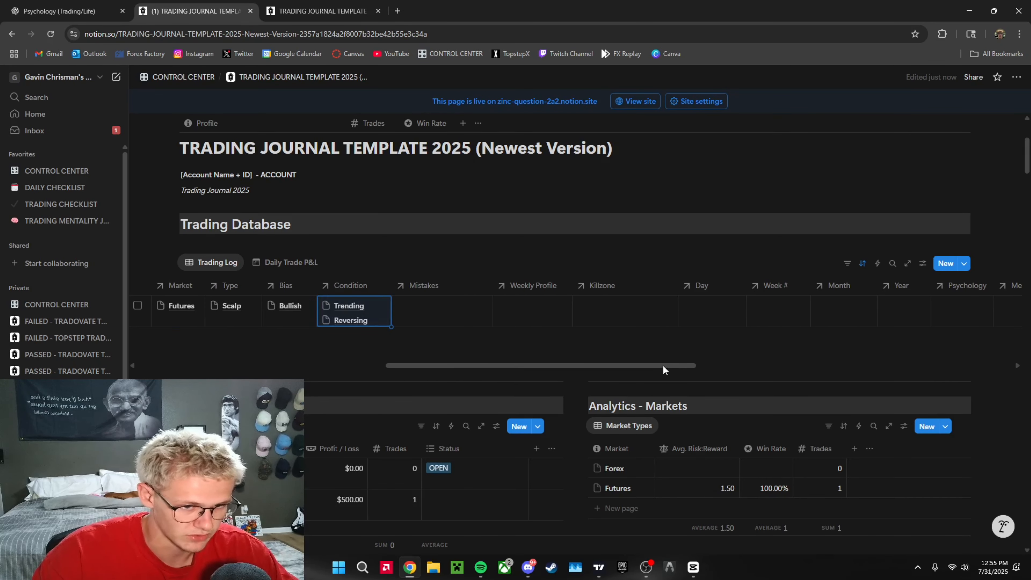
{"action": "left_click", "coordinate": [414, 310]}
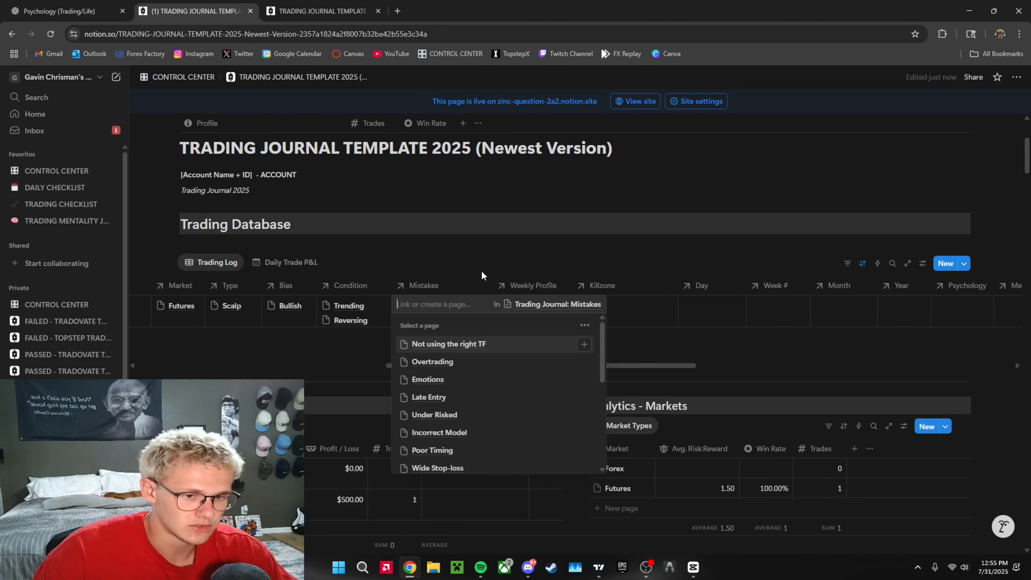
{"action": "scroll", "coordinate": [490, 350], "scroll_direction": "down", "scroll_amount": 3}
{"action": "scroll", "coordinate": [491, 360], "scroll_direction": "up", "scroll_amount": 3}
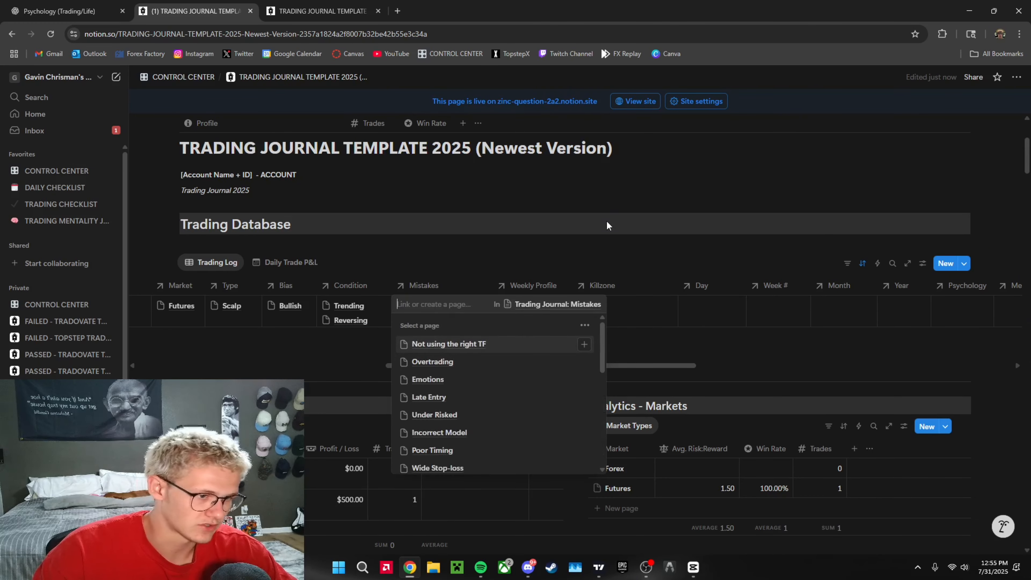
{"action": "key", "text": "Escape"}
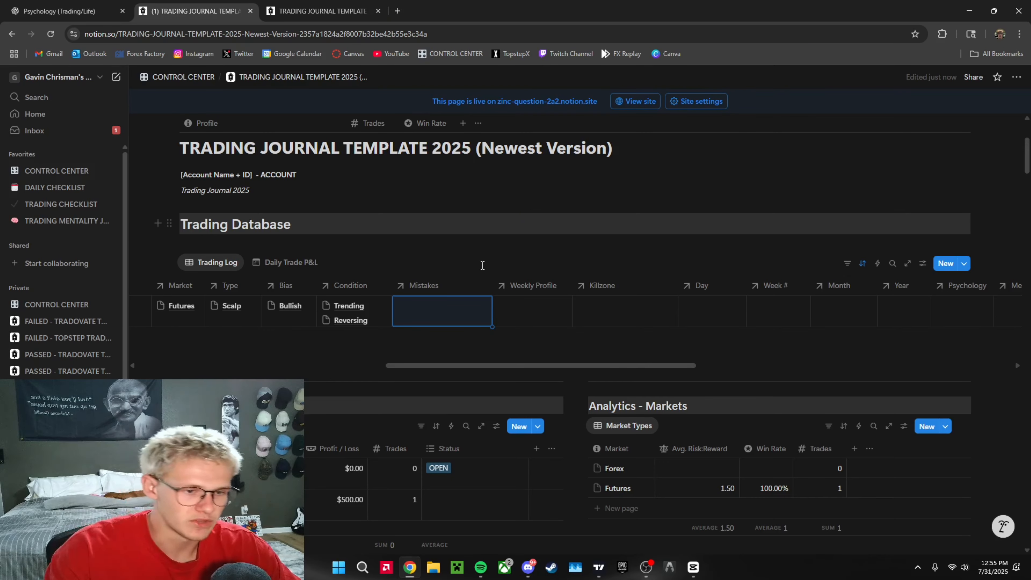
{"action": "left_click", "coordinate": [422, 319]}
{"action": "scroll", "coordinate": [446, 378], "scroll_direction": "down", "scroll_amount": 10}
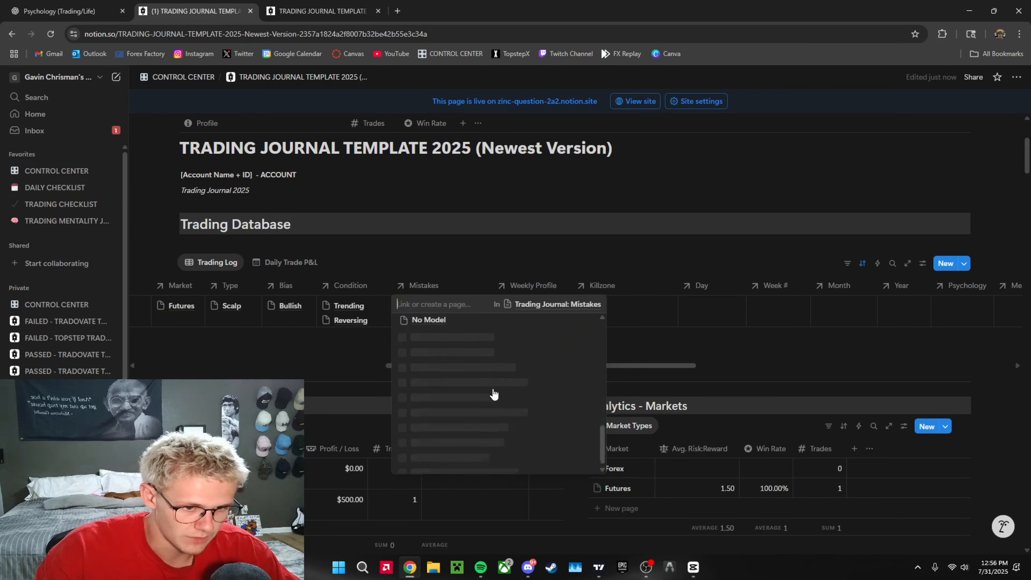
{"action": "scroll", "coordinate": [510, 420], "scroll_direction": "up", "scroll_amount": 10}
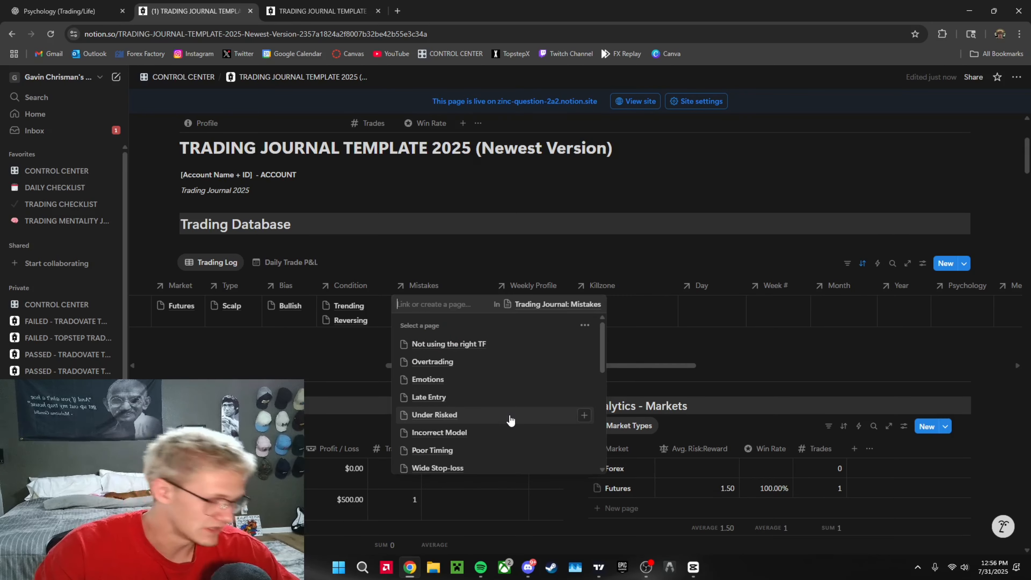
{"action": "scroll", "coordinate": [474, 396], "scroll_direction": "down", "scroll_amount": 8}
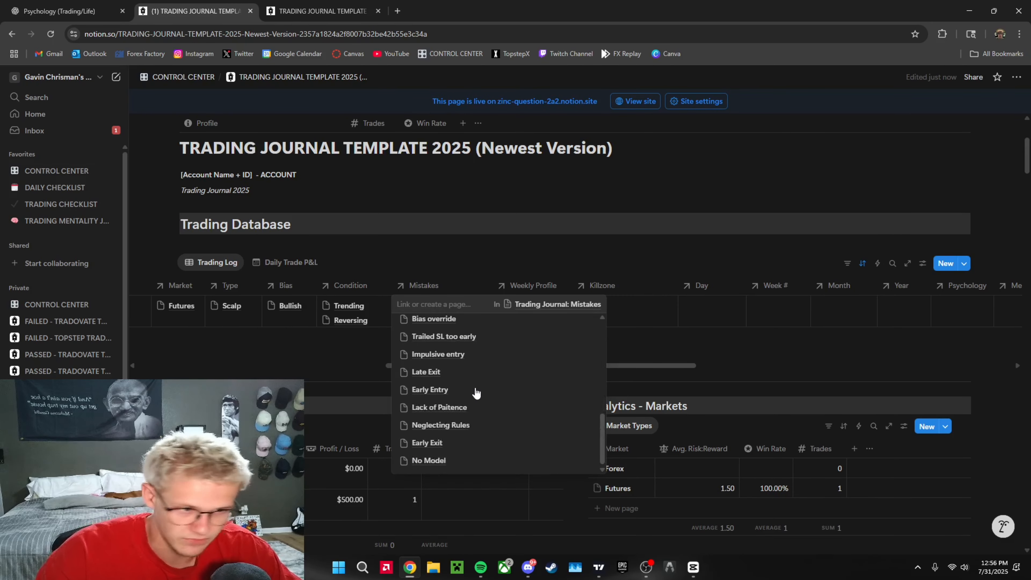
{"action": "scroll", "coordinate": [471, 430], "scroll_direction": "up", "scroll_amount": 8}
{"action": "scroll", "coordinate": [486, 406], "scroll_direction": "down", "scroll_amount": 8}
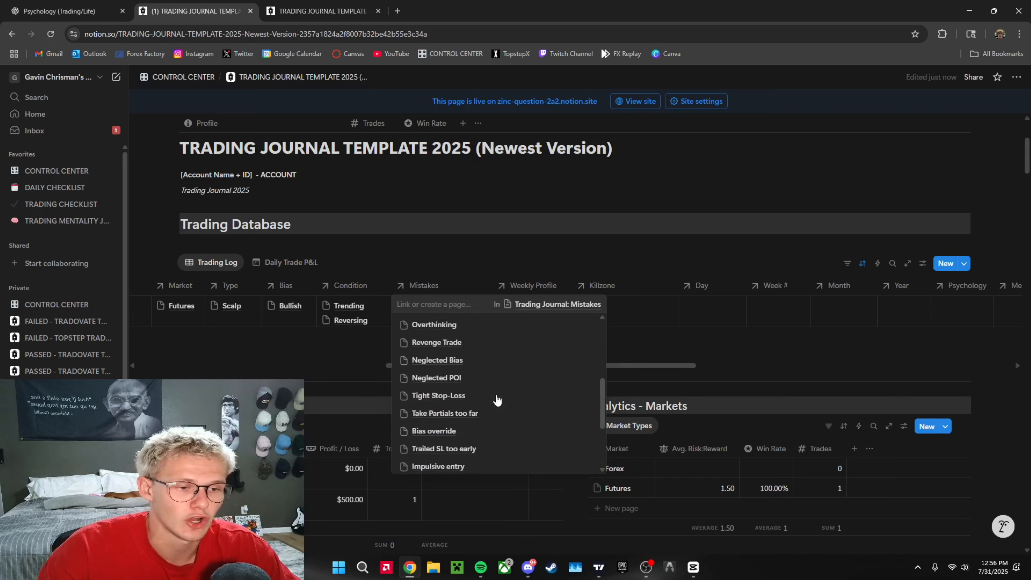
{"action": "scroll", "coordinate": [487, 408], "scroll_direction": "up", "scroll_amount": 8}
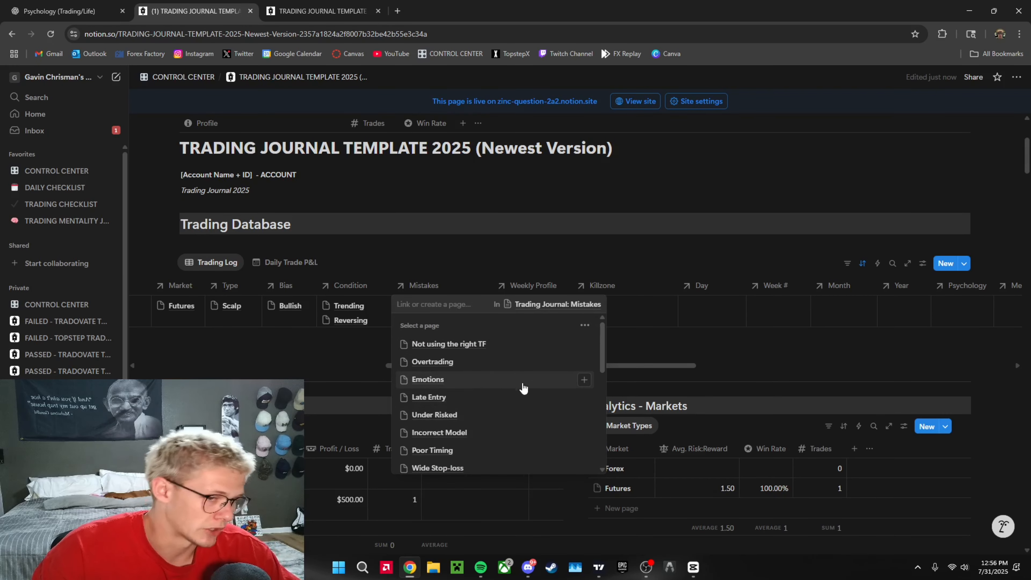
{"action": "scroll", "coordinate": [524, 388], "scroll_direction": "down", "scroll_amount": 3}
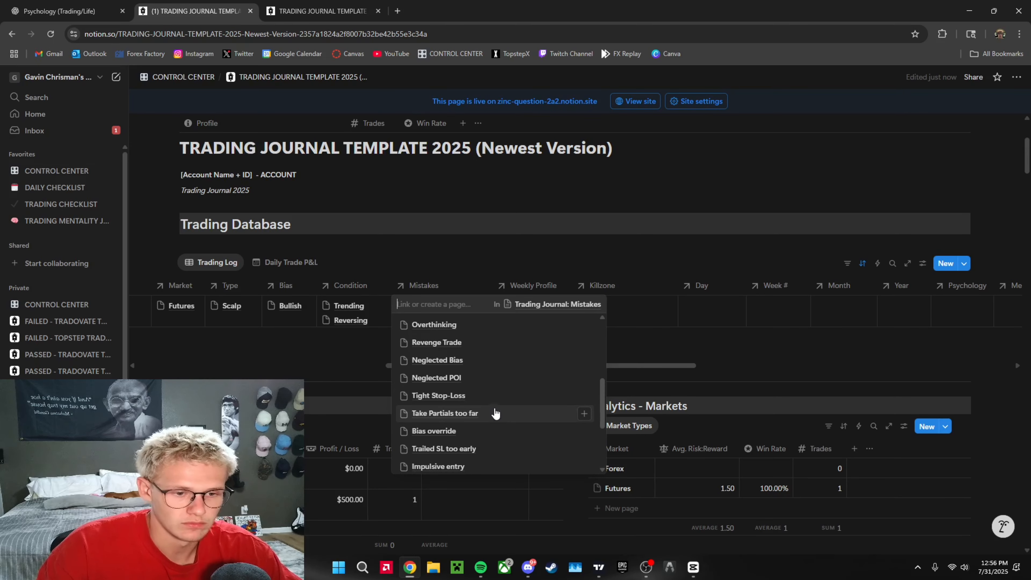
{"action": "scroll", "coordinate": [471, 390], "scroll_direction": "down", "scroll_amount": 3}
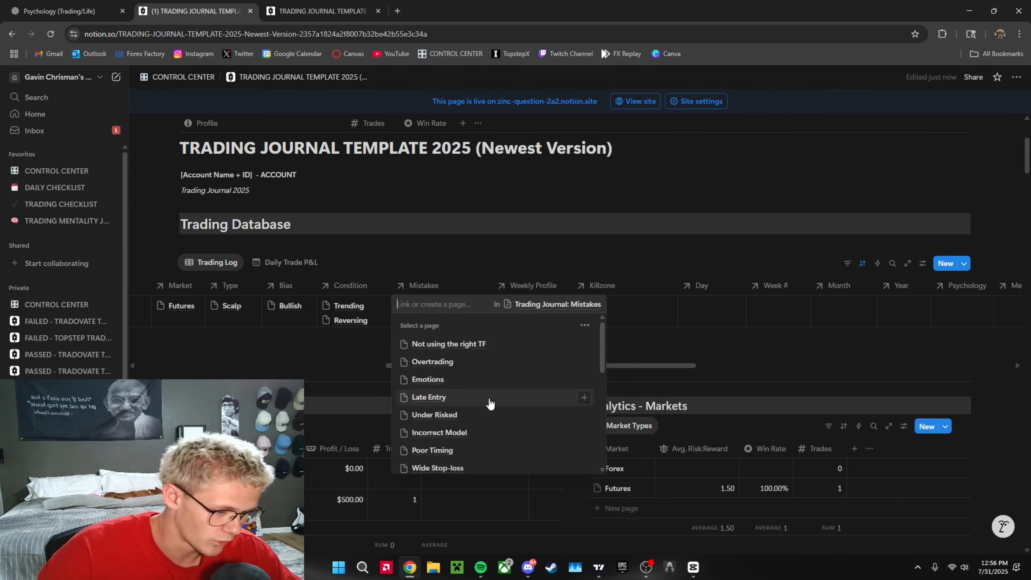
{"action": "scroll", "coordinate": [490, 404], "scroll_direction": "down", "scroll_amount": 10}
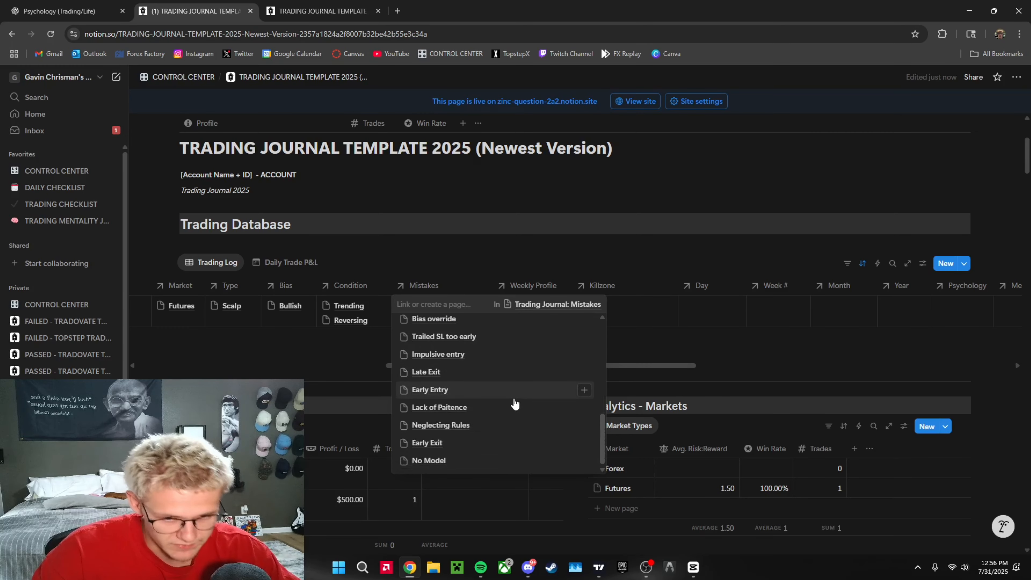
{"action": "scroll", "coordinate": [509, 407], "scroll_direction": "up", "scroll_amount": 10}
{"action": "scroll", "coordinate": [479, 372], "scroll_direction": "down", "scroll_amount": 10}
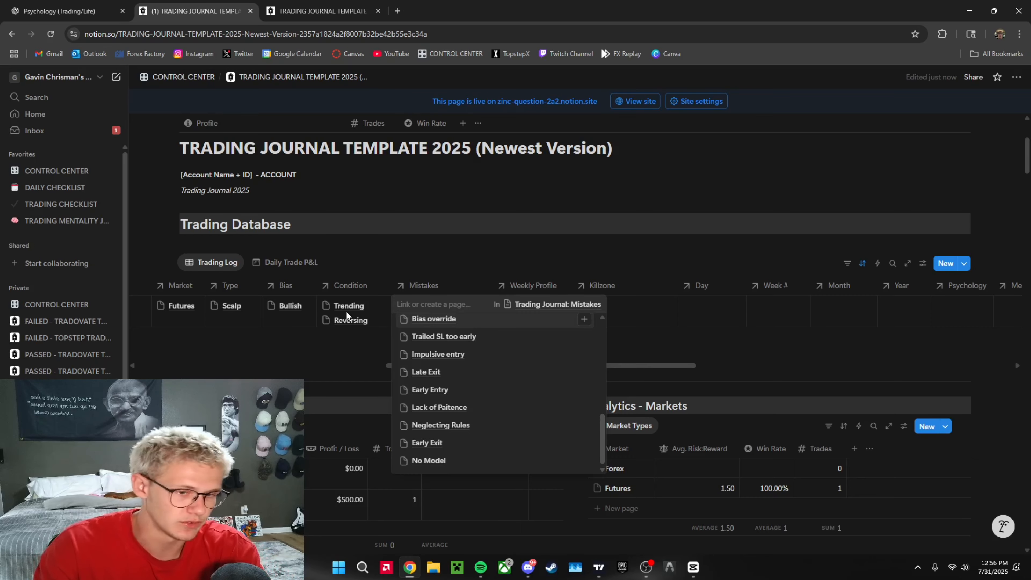
Step: Try the placeholder text asfsldkjfosdkfj as a new Mistakes page name and discard it without creating the page
{"action": "type", "text": "asfsldkjfosdkfj"}
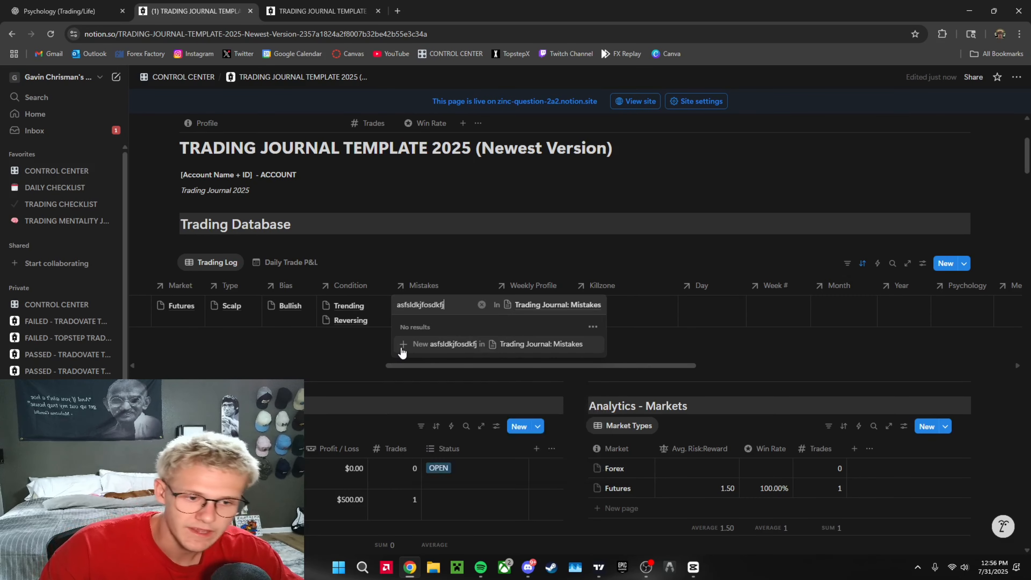
{"action": "left_click", "coordinate": [481, 304]}
{"action": "key", "text": "Escape"}
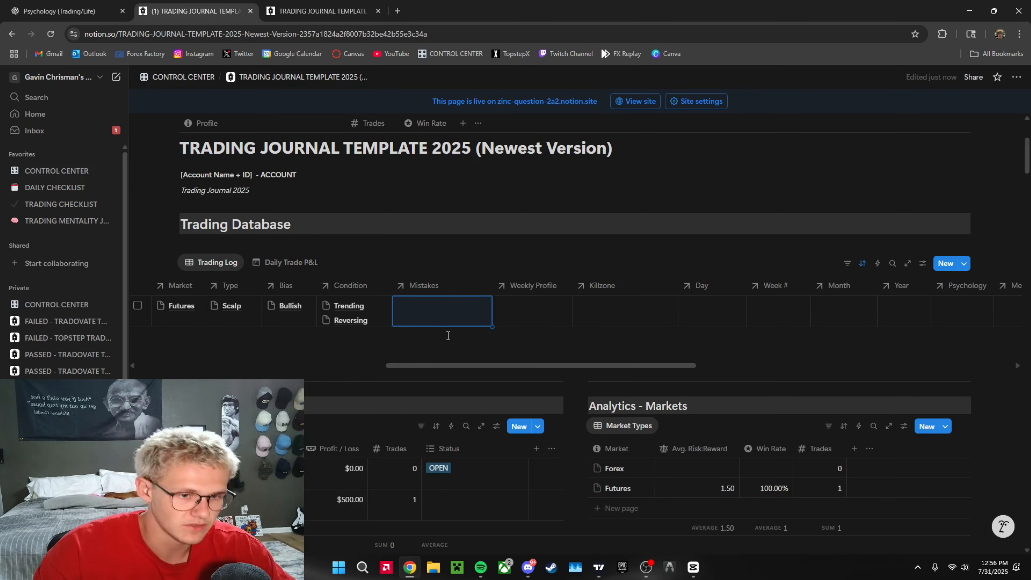
Step: Link the Emotions page as the NQ Long trade's Mistakes entry in the Trading Log
{"action": "key", "text": "Return"}
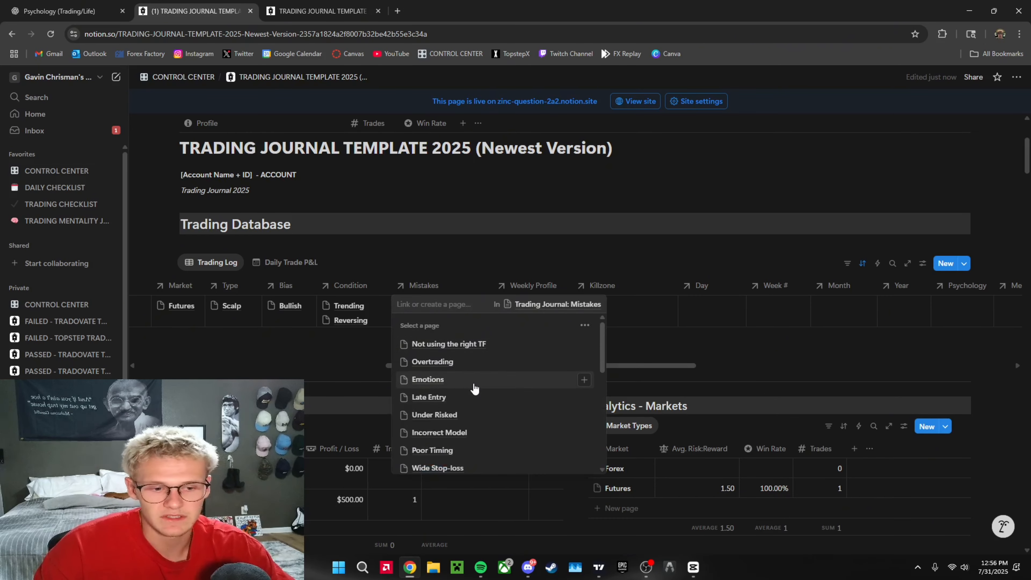
{"action": "left_click", "coordinate": [466, 385]}
{"action": "key", "text": "Escape"}
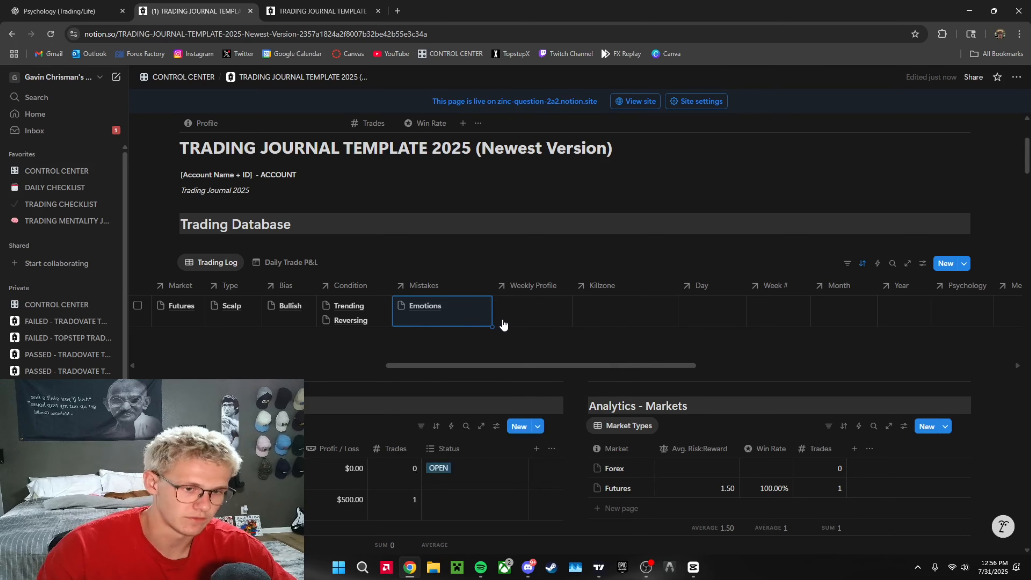
Step: Review the Weekly Profile options and link the Tuesday: Low of the week page to the NQ Long trade
{"action": "left_click", "coordinate": [546, 322]}
{"action": "left_click", "coordinate": [539, 236]}
{"action": "left_click", "coordinate": [520, 305]}
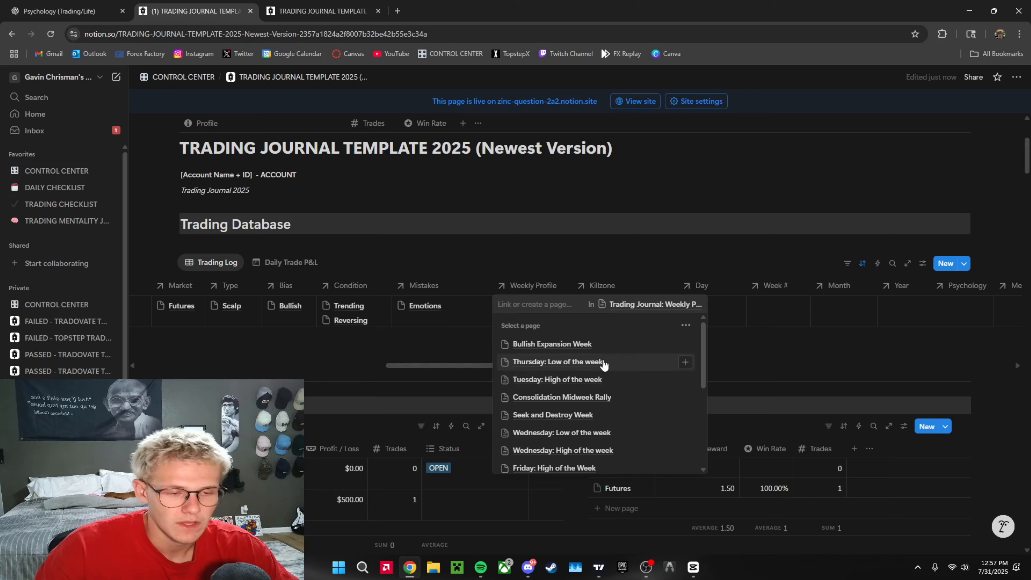
{"action": "scroll", "coordinate": [625, 365], "scroll_direction": "down", "scroll_amount": 5}
{"action": "scroll", "coordinate": [638, 389], "scroll_direction": "up", "scroll_amount": 5}
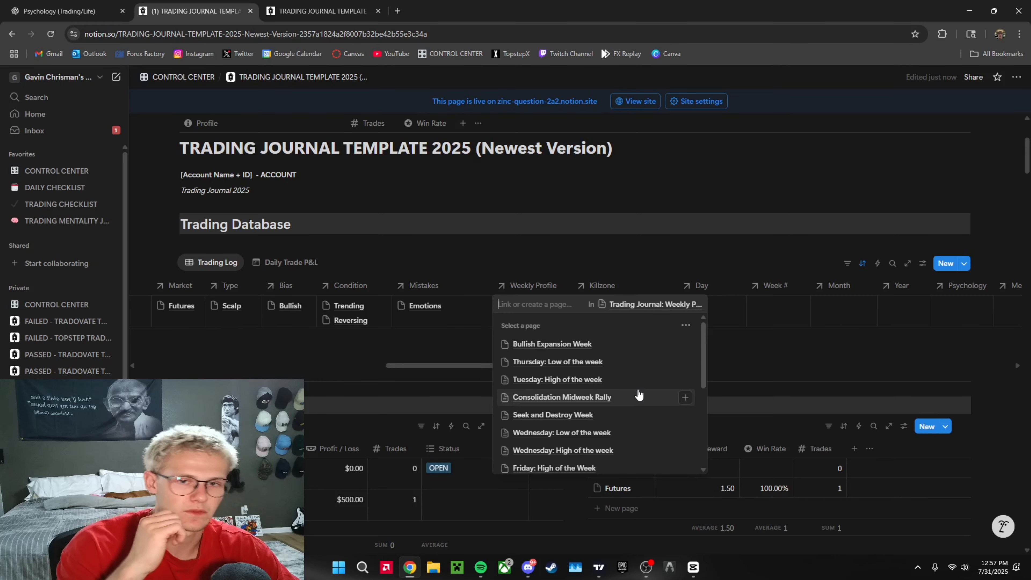
{"action": "scroll", "coordinate": [600, 387], "scroll_direction": "down", "scroll_amount": 4}
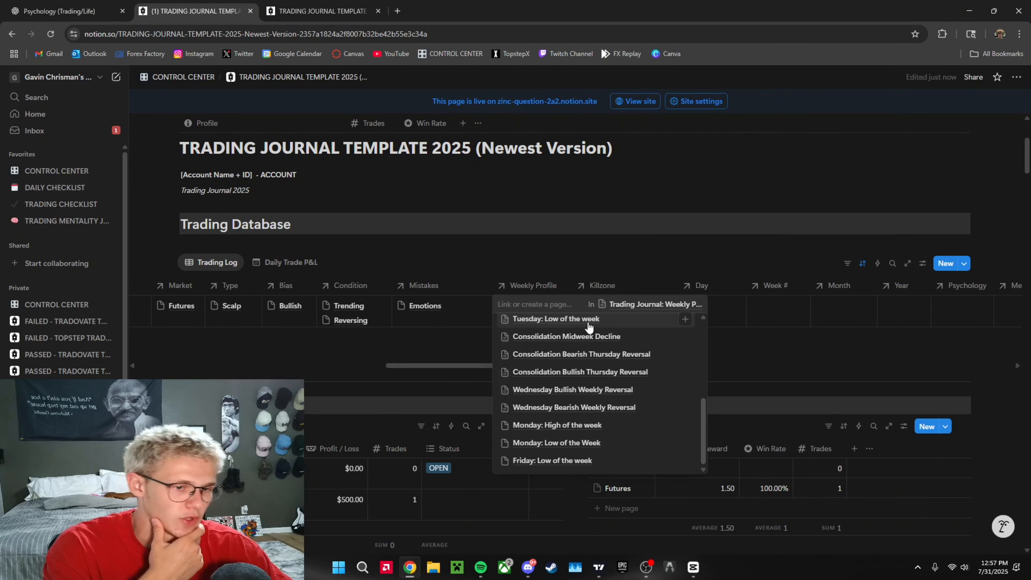
{"action": "scroll", "coordinate": [540, 408], "scroll_direction": "up", "scroll_amount": 1}
{"action": "left_click", "coordinate": [439, 353]}
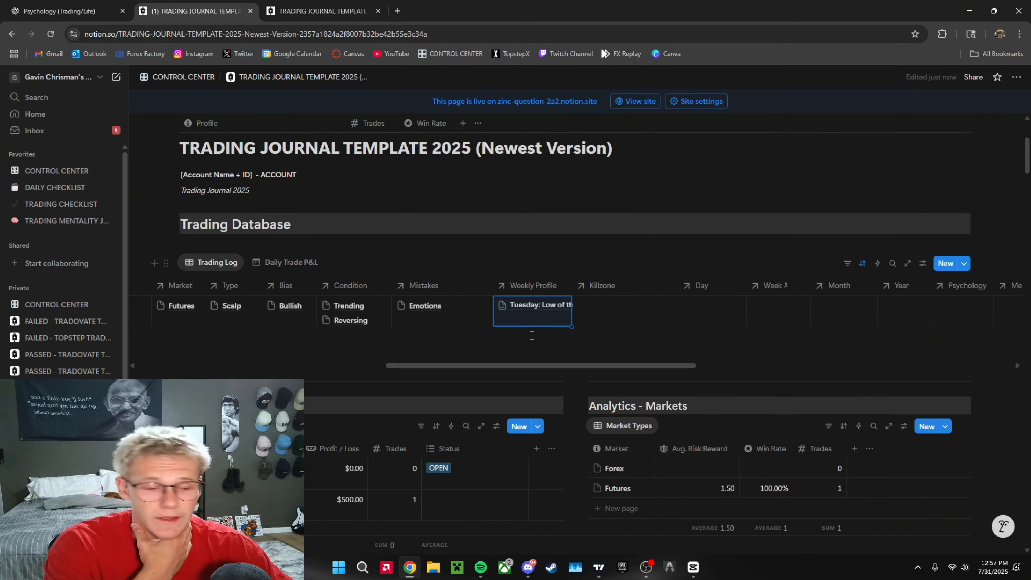
Step: Open the linked Tuesday: Low of the week page, examine its properties and profile diagrams, and close it
{"action": "left_click", "coordinate": [551, 318]}
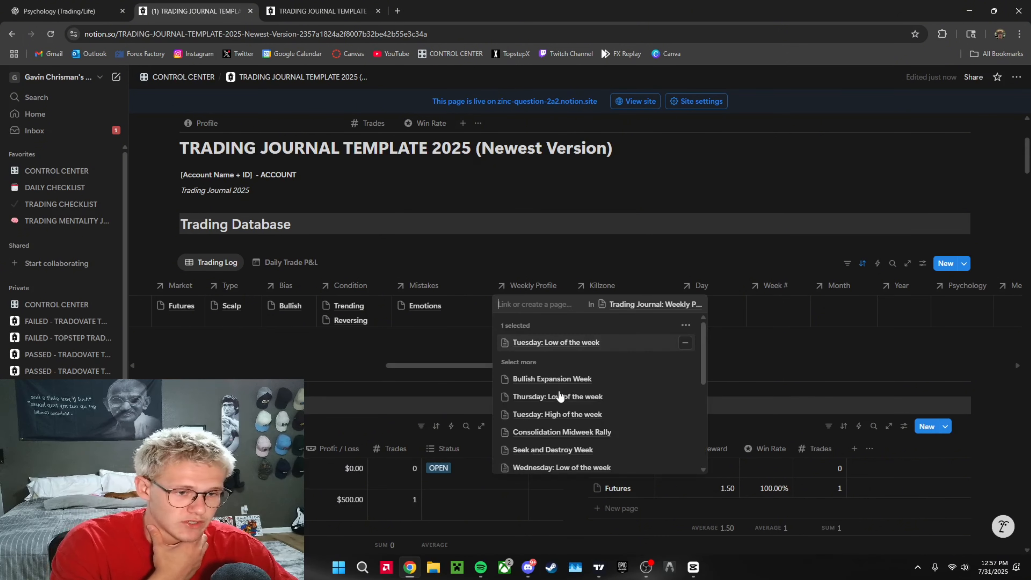
{"action": "left_click", "coordinate": [555, 343]}
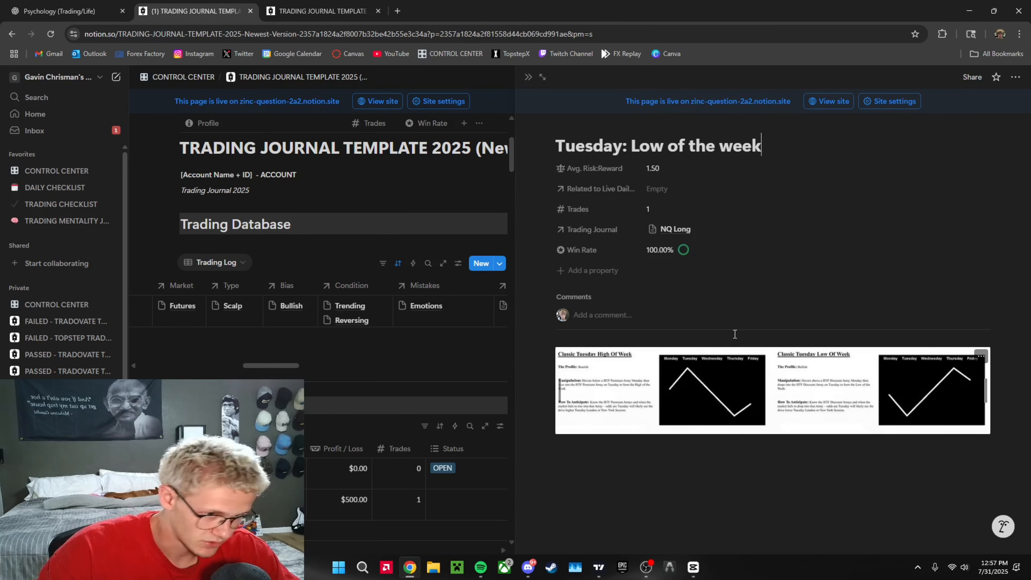
{"action": "left_click", "coordinate": [528, 78]}
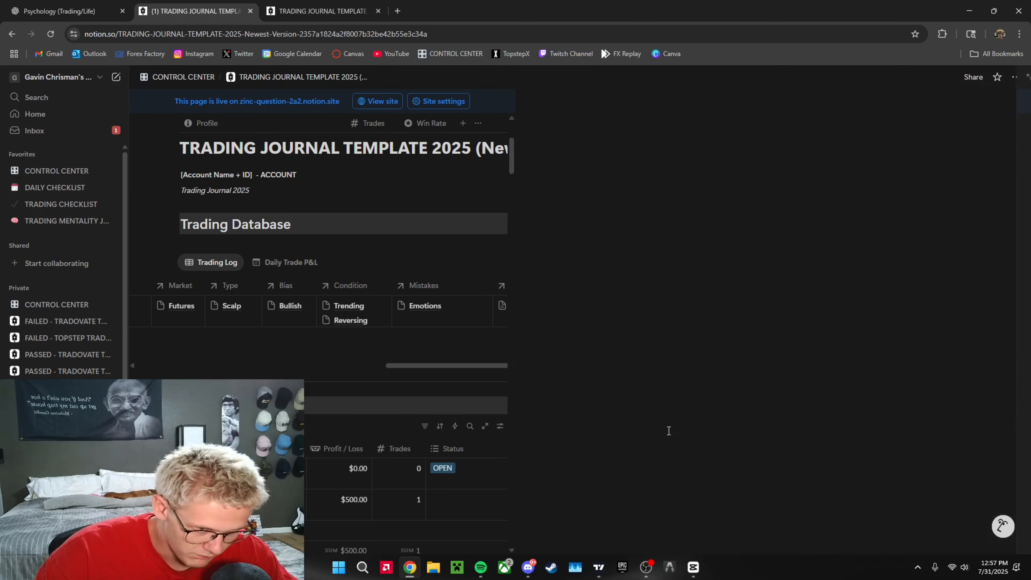
Step: Look through the Weekly Profile options again and unlink Tuesday: Low of the week from the NQ Long trade
{"action": "left_click", "coordinate": [526, 323]}
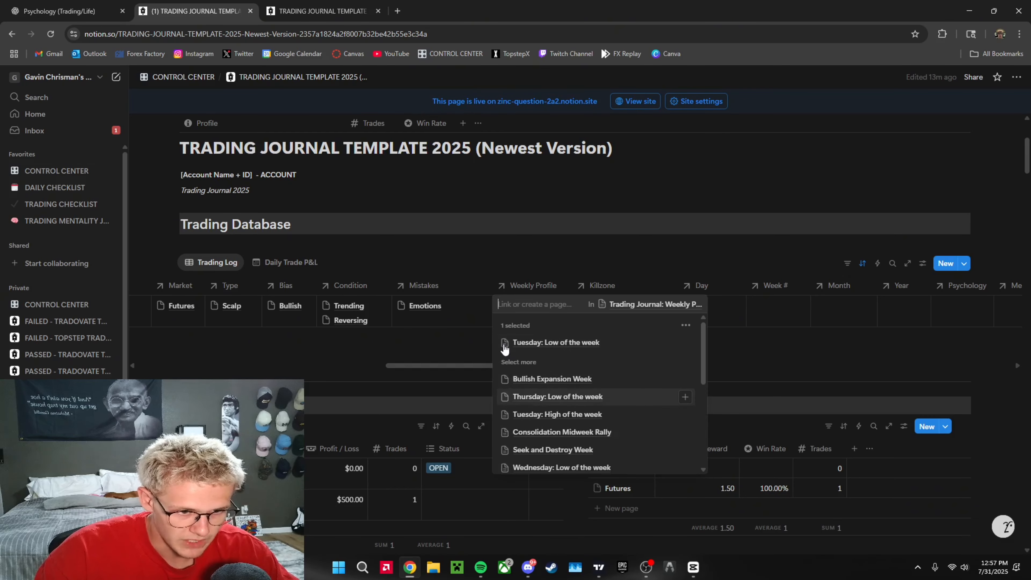
{"action": "scroll", "coordinate": [503, 357], "scroll_direction": "down", "scroll_amount": 5}
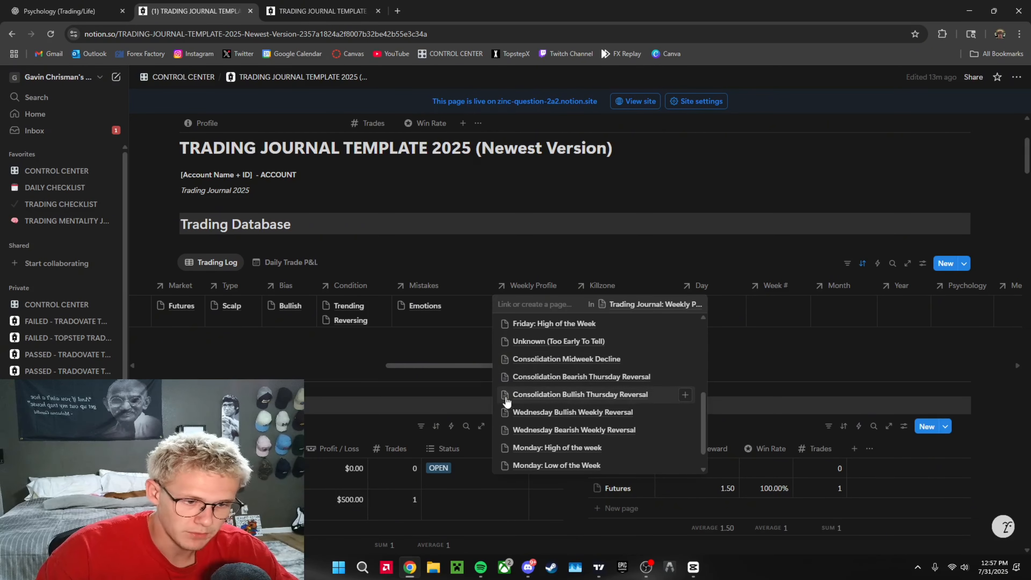
{"action": "scroll", "coordinate": [558, 386], "scroll_direction": "down", "scroll_amount": 1}
{"action": "scroll", "coordinate": [568, 389], "scroll_direction": "up", "scroll_amount": 10}
{"action": "key", "text": "Escape"}
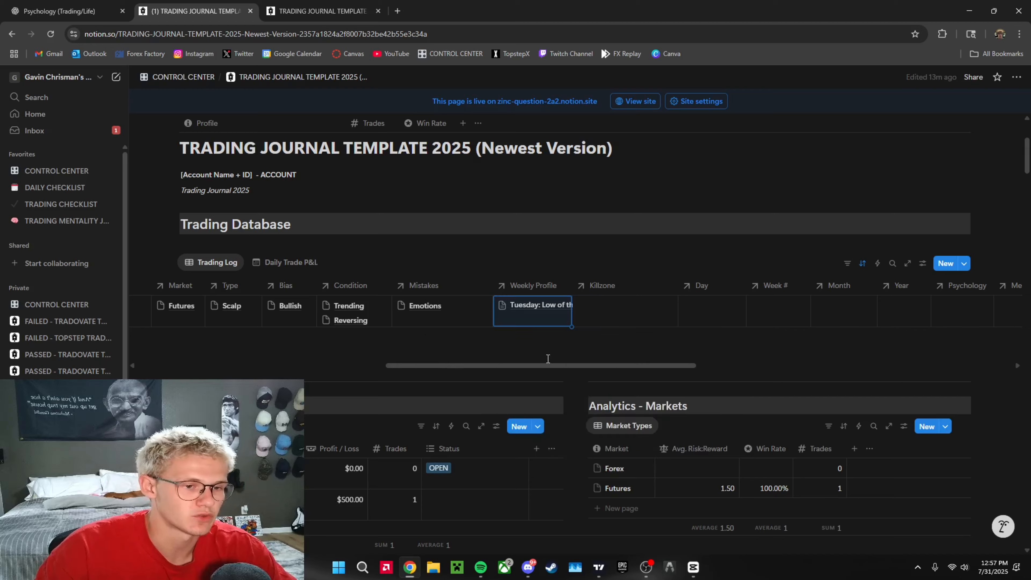
{"action": "left_click", "coordinate": [539, 323]}
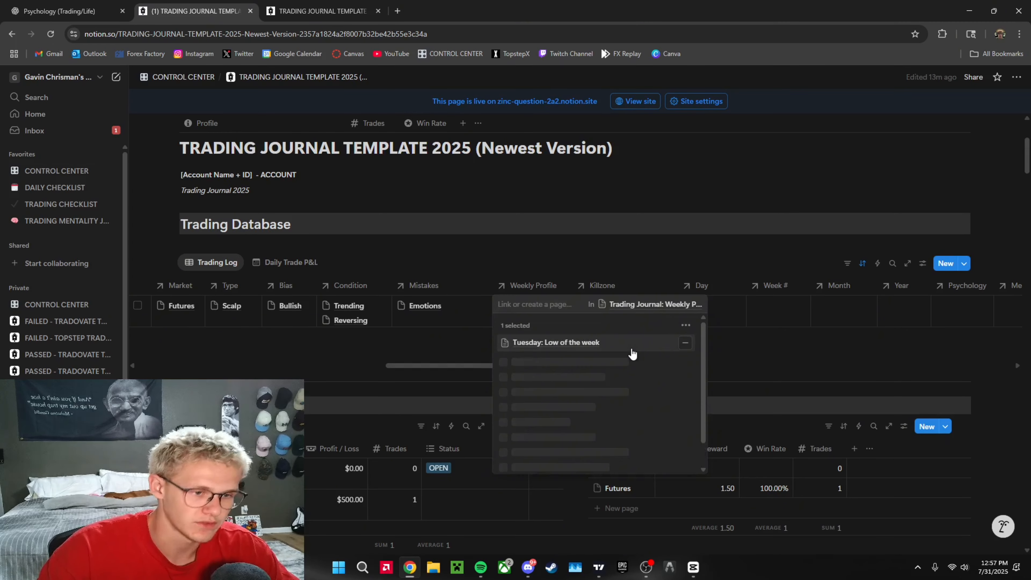
{"action": "left_click", "coordinate": [686, 345]}
{"action": "key", "text": "Escape"}
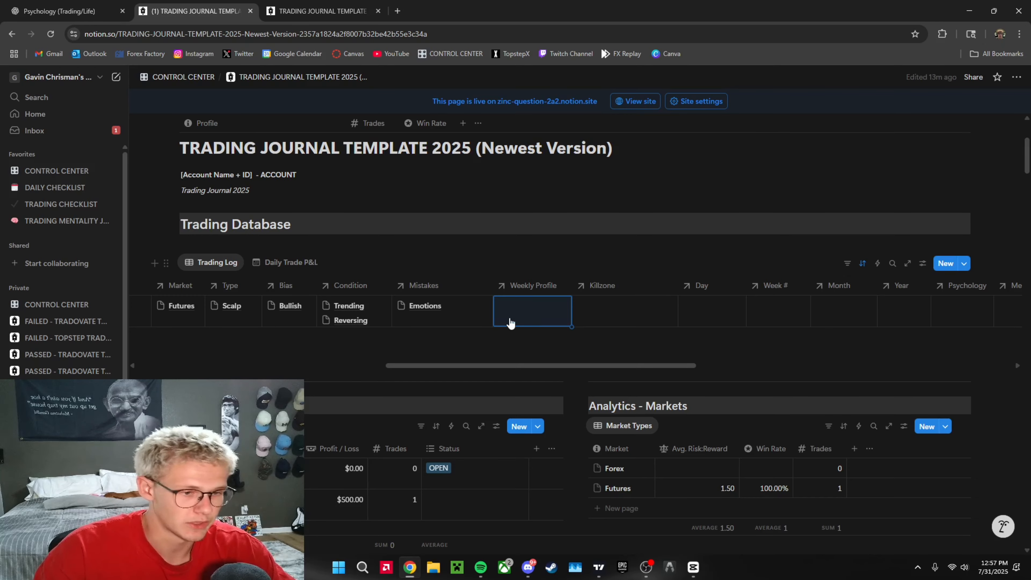
Step: Link the Unknown (Too Early To Tell) page as the NQ Long trade's Weekly Profile
{"action": "left_click", "coordinate": [548, 318]}
{"action": "scroll", "coordinate": [586, 348], "scroll_direction": "down", "scroll_amount": 4}
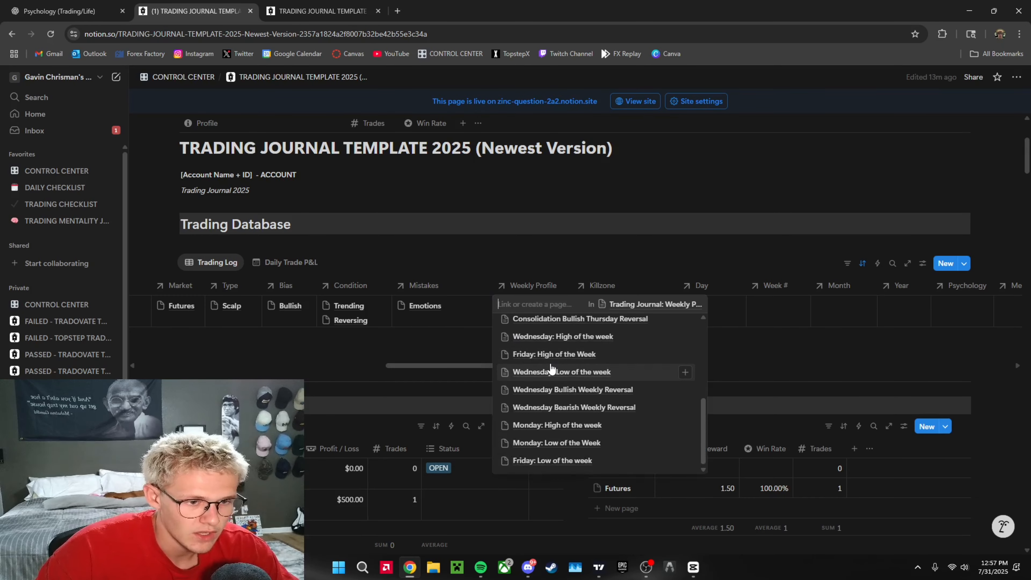
{"action": "scroll", "coordinate": [551, 368], "scroll_direction": "up", "scroll_amount": 5}
{"action": "left_click", "coordinate": [530, 446]}
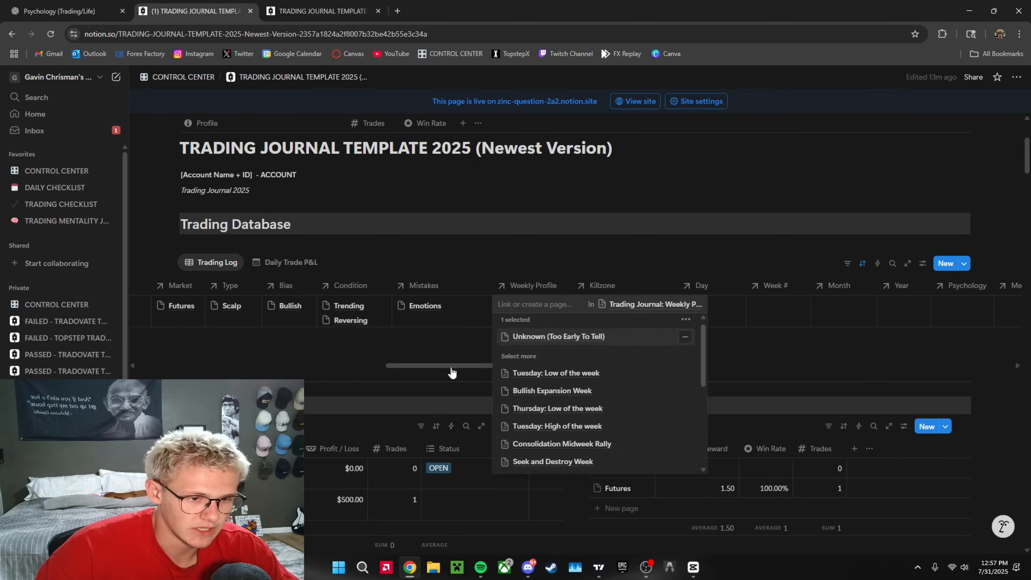
{"action": "key", "text": "Escape"}
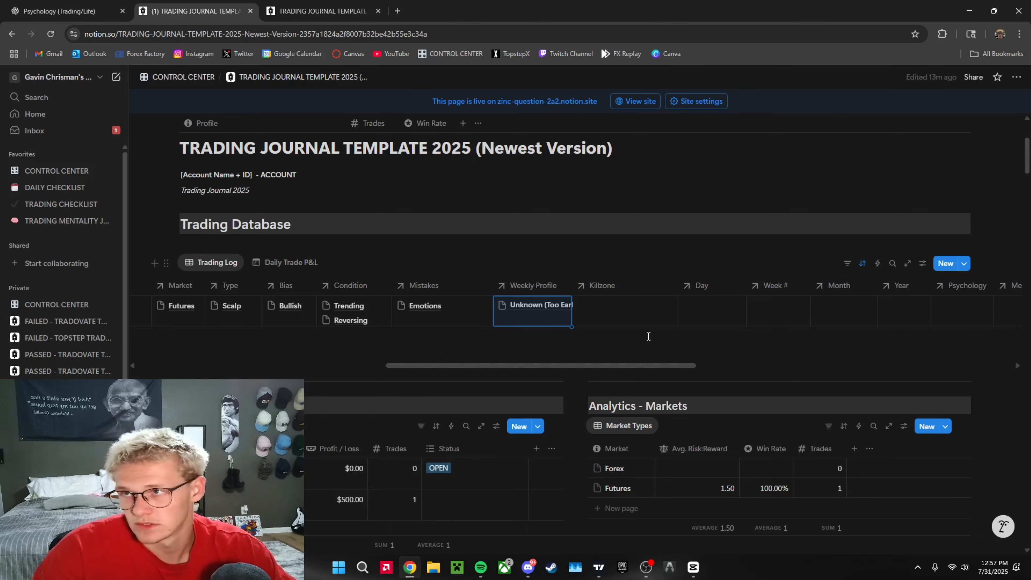
Step: Link the Index AM Session and New York Open pages as the NQ Long trade's Killzone
{"action": "left_click", "coordinate": [643, 321]}
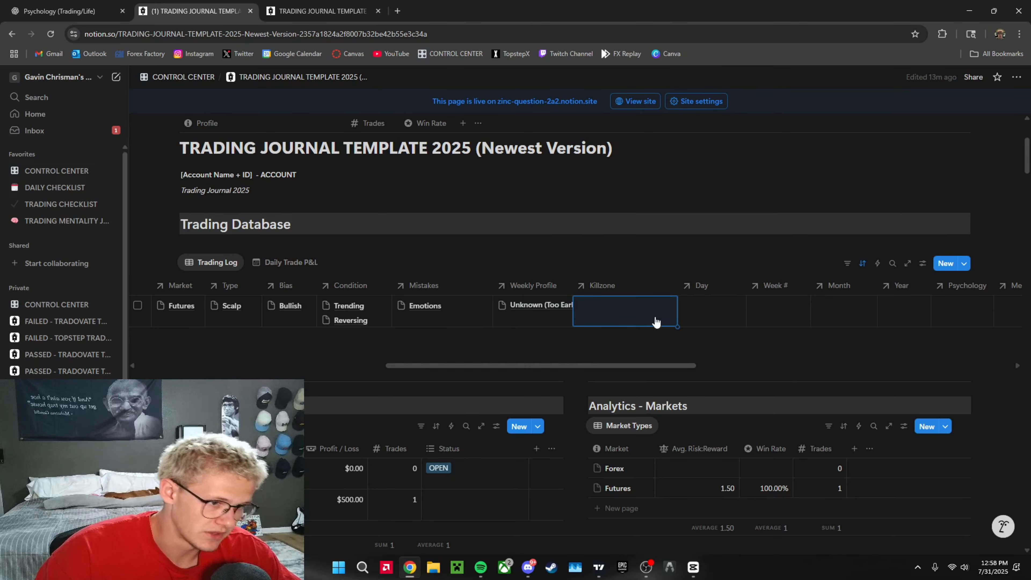
{"action": "left_click", "coordinate": [616, 311]}
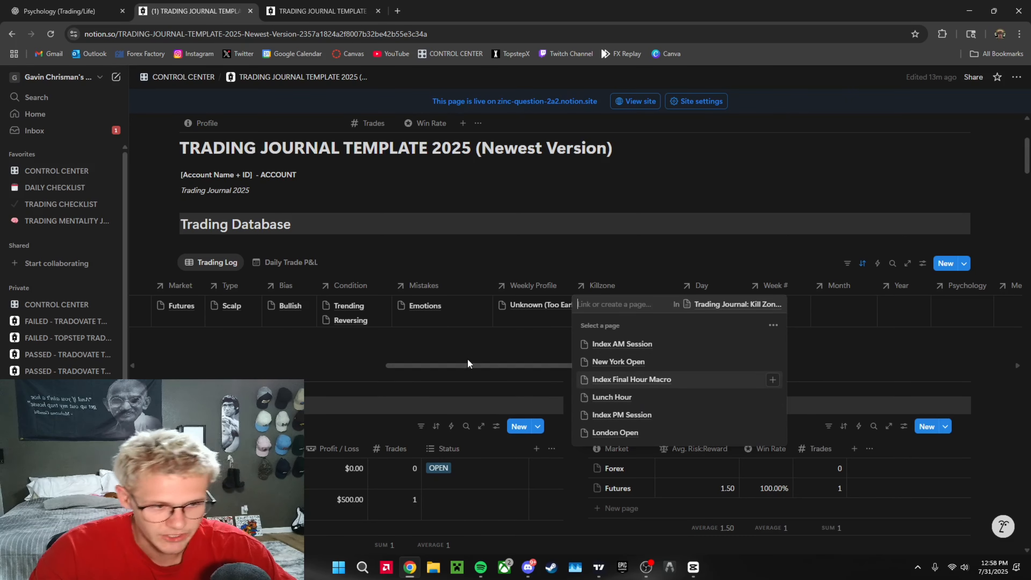
{"action": "left_click", "coordinate": [488, 343]}
{"action": "left_click", "coordinate": [627, 322]}
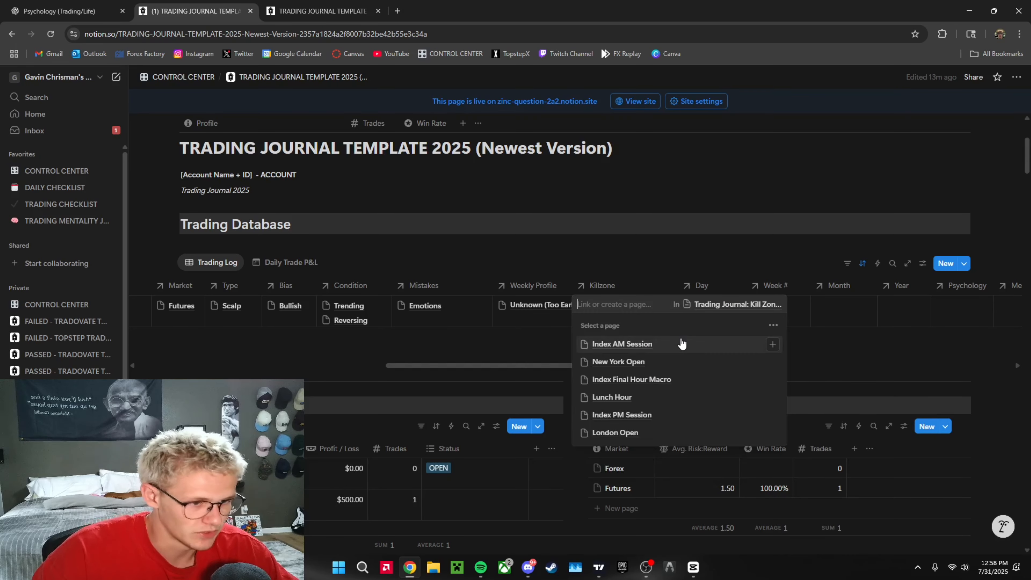
{"action": "left_click", "coordinate": [680, 343]}
{"action": "left_click", "coordinate": [635, 382]}
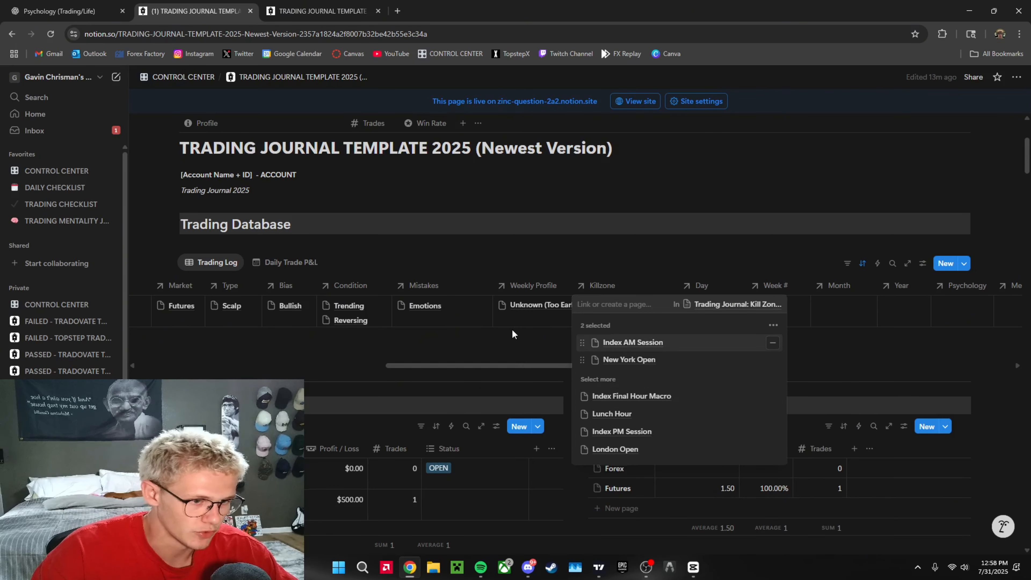
{"action": "left_click", "coordinate": [513, 337]}
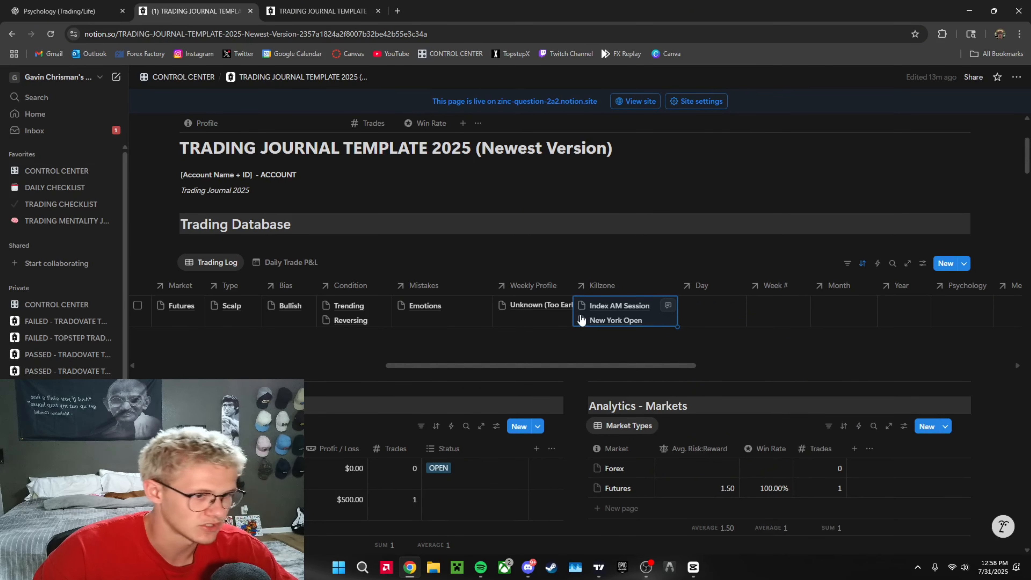
Step: Set the NQ Long trade's Day to Thursday
{"action": "left_click", "coordinate": [706, 317]}
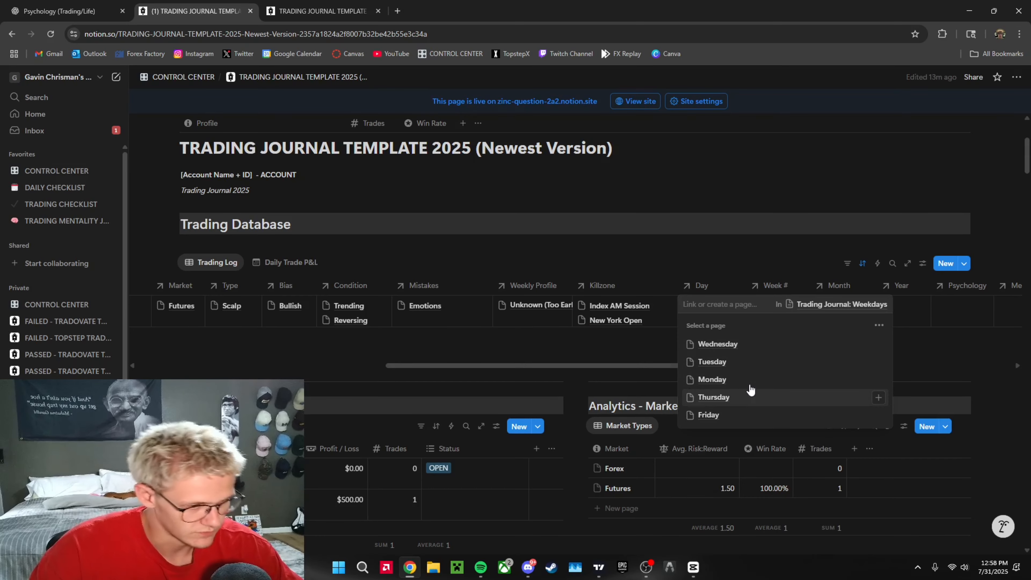
{"action": "left_click", "coordinate": [719, 397]}
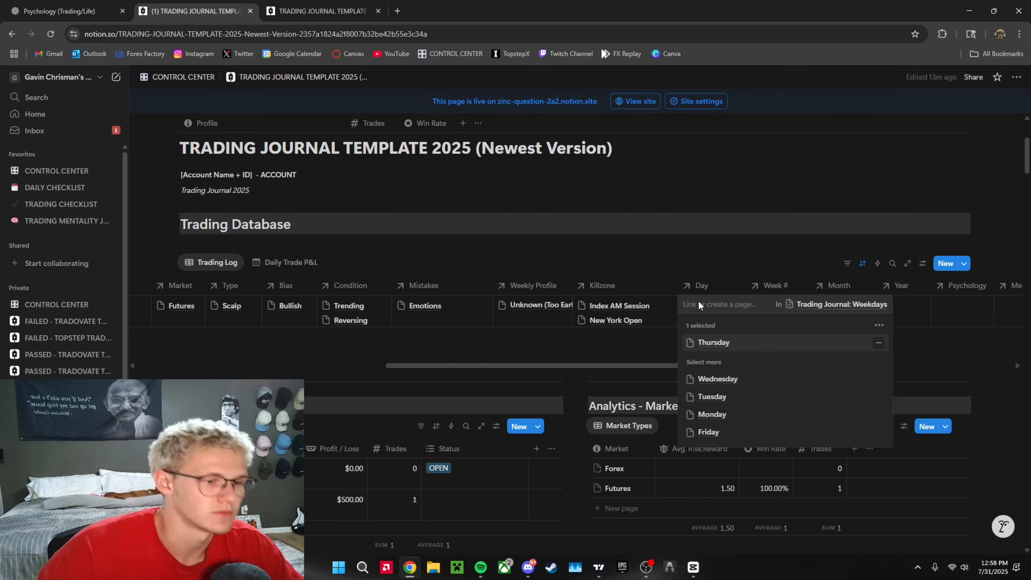
{"action": "key", "text": "Escape"}
Step: Consult the July and August 2025 system calendar and link Week 4 as the NQ Long trade's Week #
{"action": "left_click", "coordinate": [757, 317]}
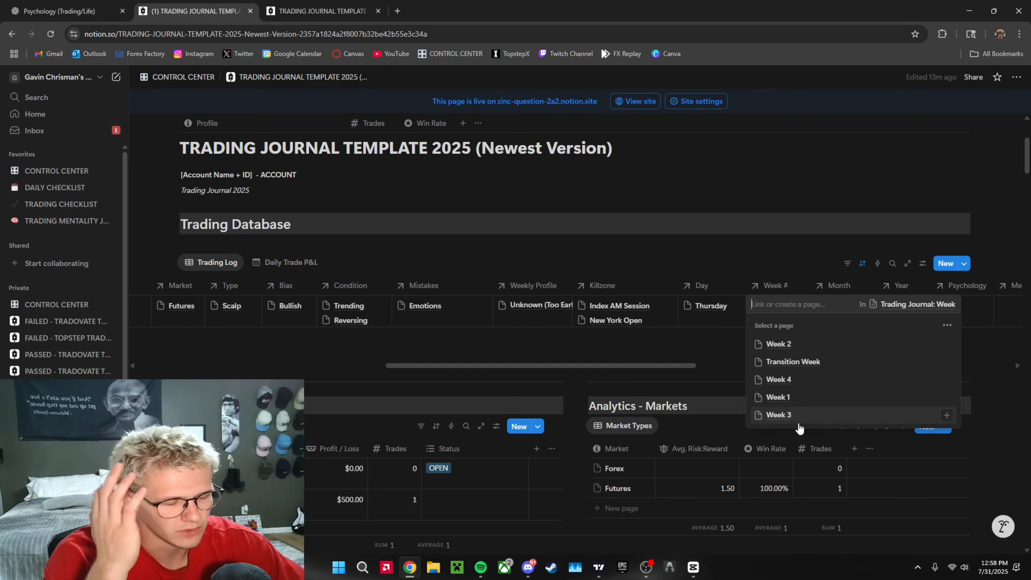
{"action": "left_click", "coordinate": [993, 566]}
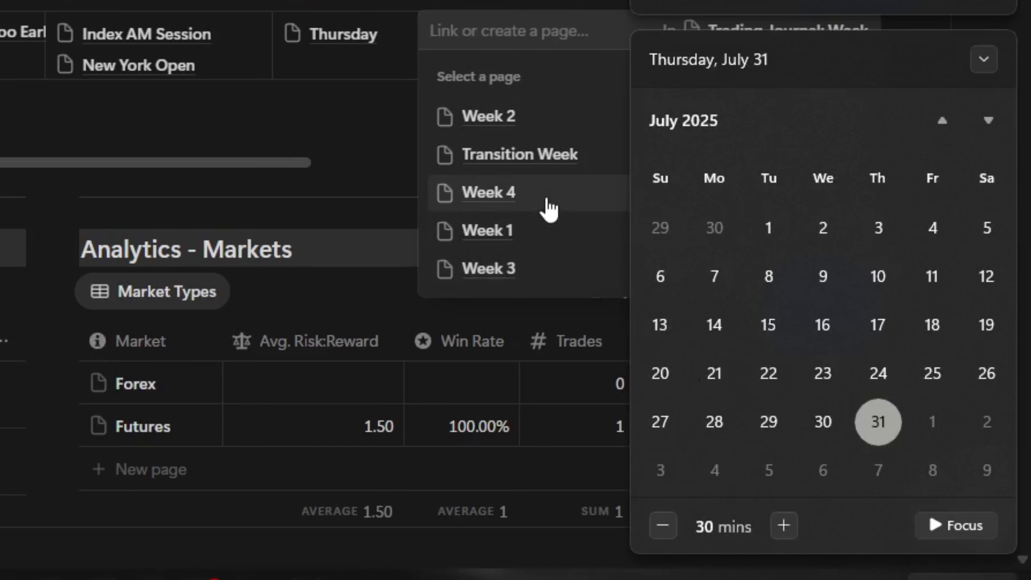
{"action": "left_click", "coordinate": [986, 121]}
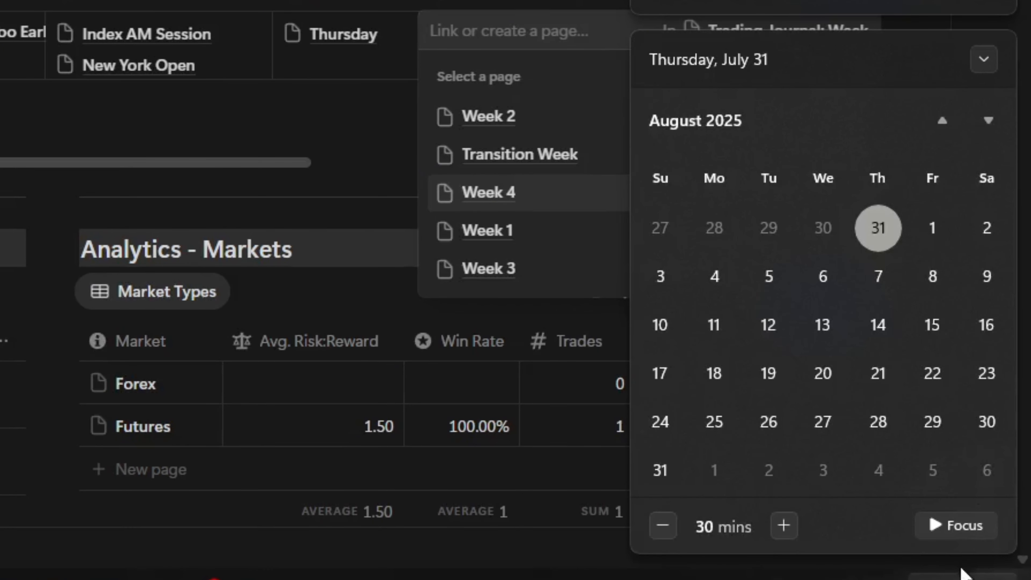
{"action": "left_click", "coordinate": [993, 567]}
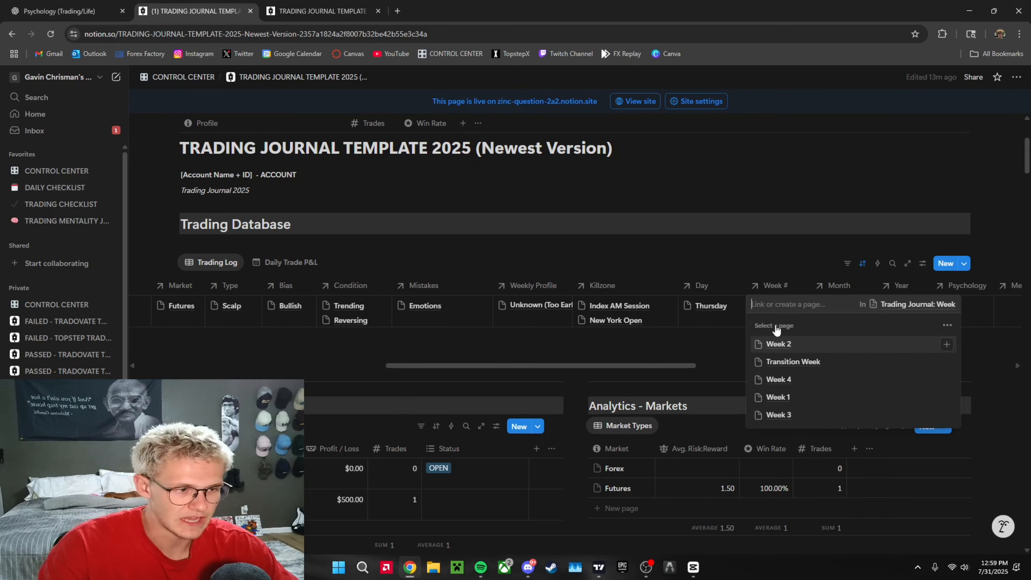
{"action": "key", "text": "Escape"}
{"action": "left_click", "coordinate": [776, 305]}
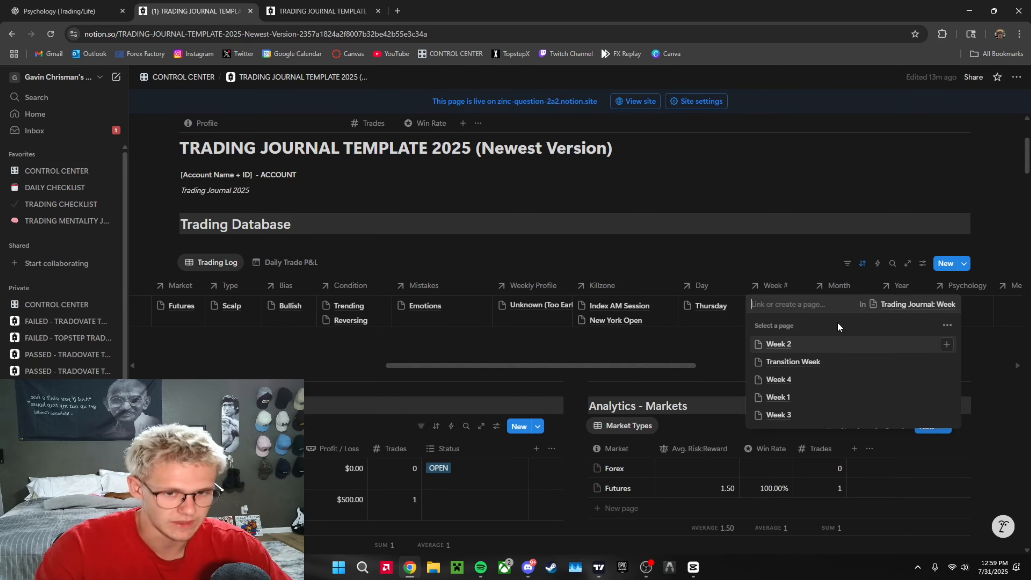
{"action": "left_click", "coordinate": [783, 379]}
{"action": "left_click", "coordinate": [736, 327]}
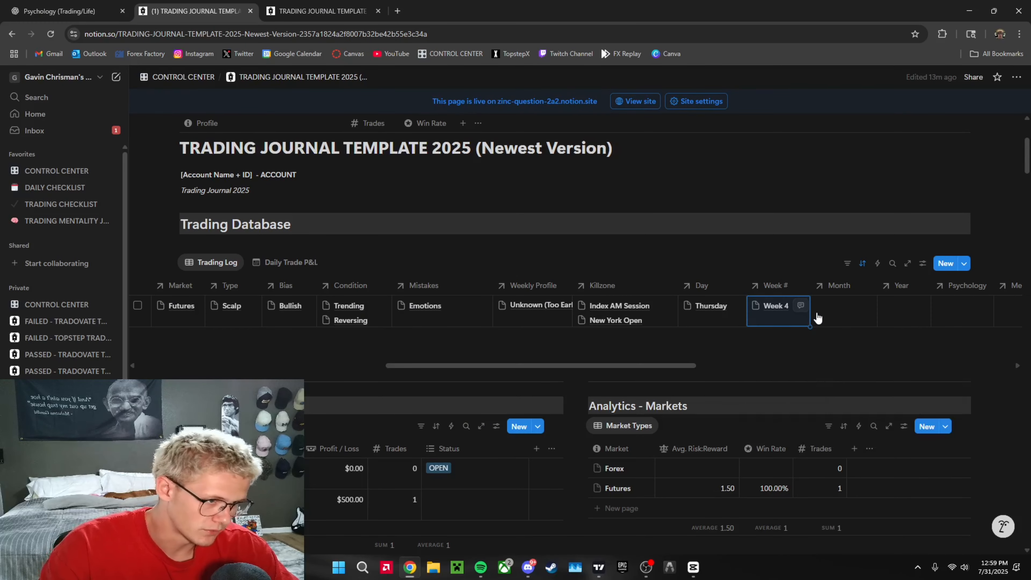
Step: Set the NQ Long trade's Month to July and its Year to 2025
{"action": "left_click", "coordinate": [828, 310]}
{"action": "scroll", "coordinate": [869, 372], "scroll_direction": "down", "scroll_amount": 2}
{"action": "scroll", "coordinate": [868, 390], "scroll_direction": "up", "scroll_amount": 2}
{"action": "scroll", "coordinate": [874, 427], "scroll_direction": "down", "scroll_amount": 2}
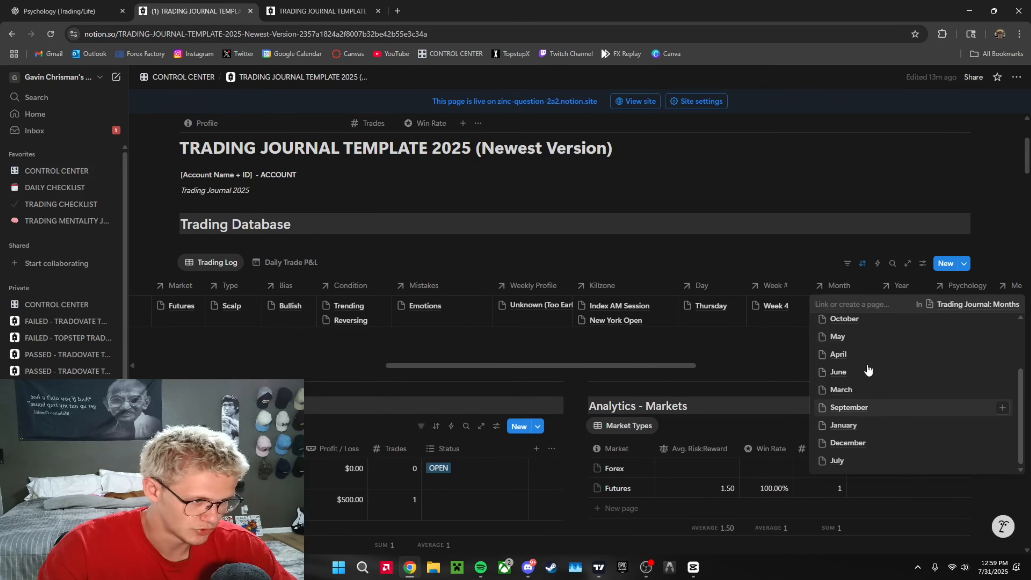
{"action": "left_click", "coordinate": [857, 458]}
{"action": "left_click", "coordinate": [918, 315]}
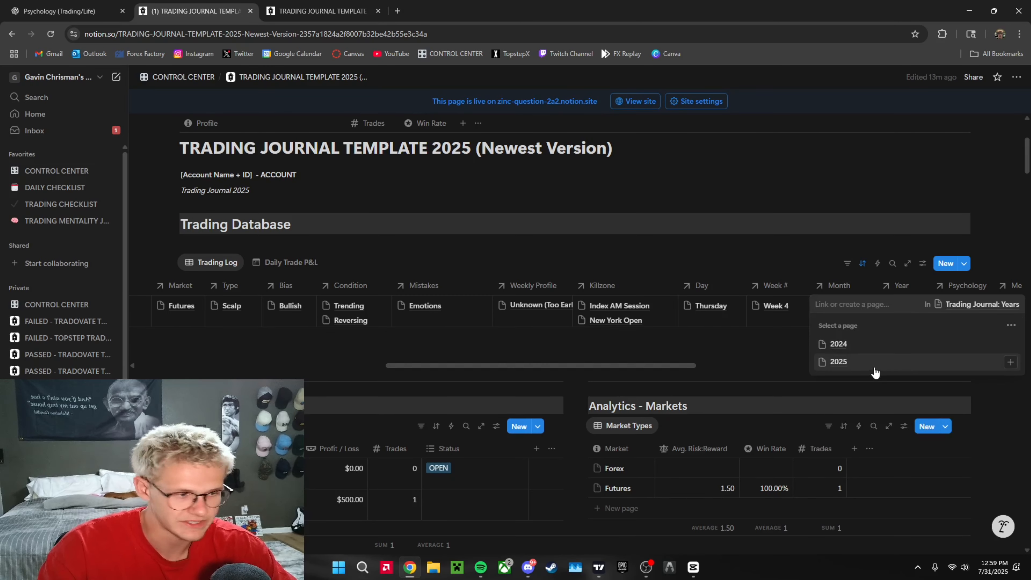
{"action": "left_click", "coordinate": [871, 367]}
Step: Look through the Psychology options and link FOMO to the NQ Long trade
{"action": "scroll", "coordinate": [681, 315], "scroll_direction": "right", "scroll_amount": 5}
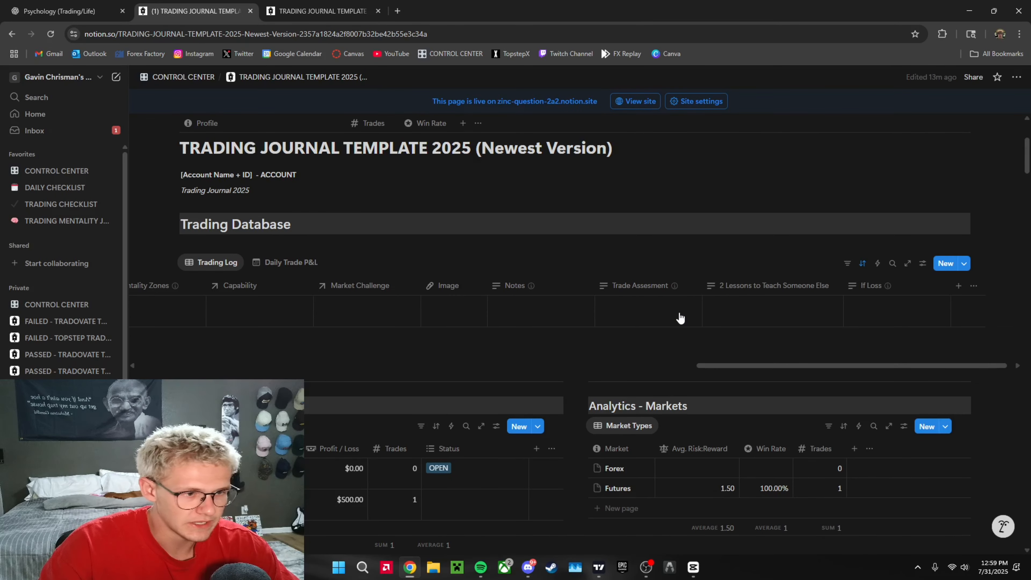
{"action": "scroll", "coordinate": [669, 325], "scroll_direction": "left", "scroll_amount": 3}
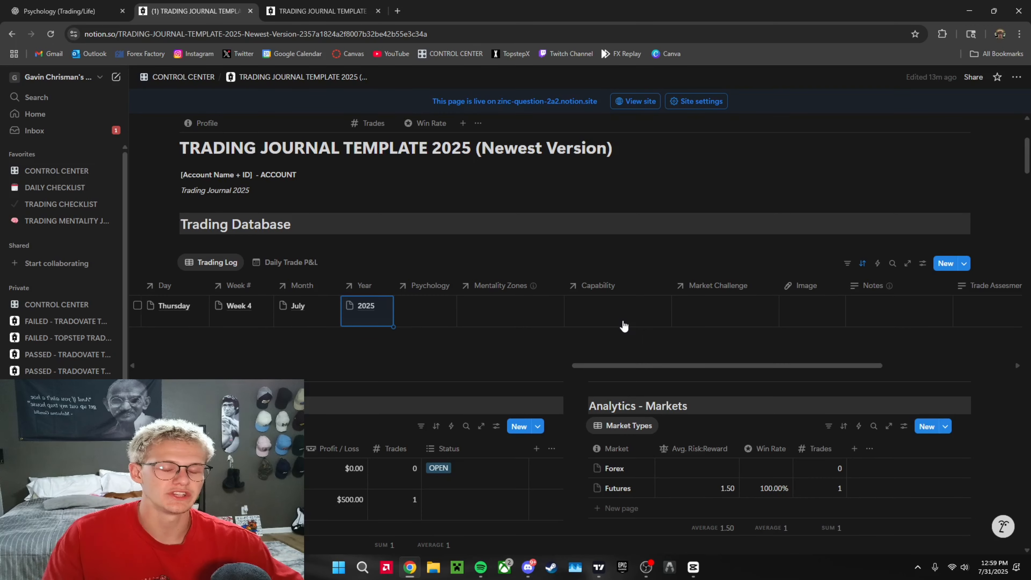
{"action": "left_click", "coordinate": [444, 315]}
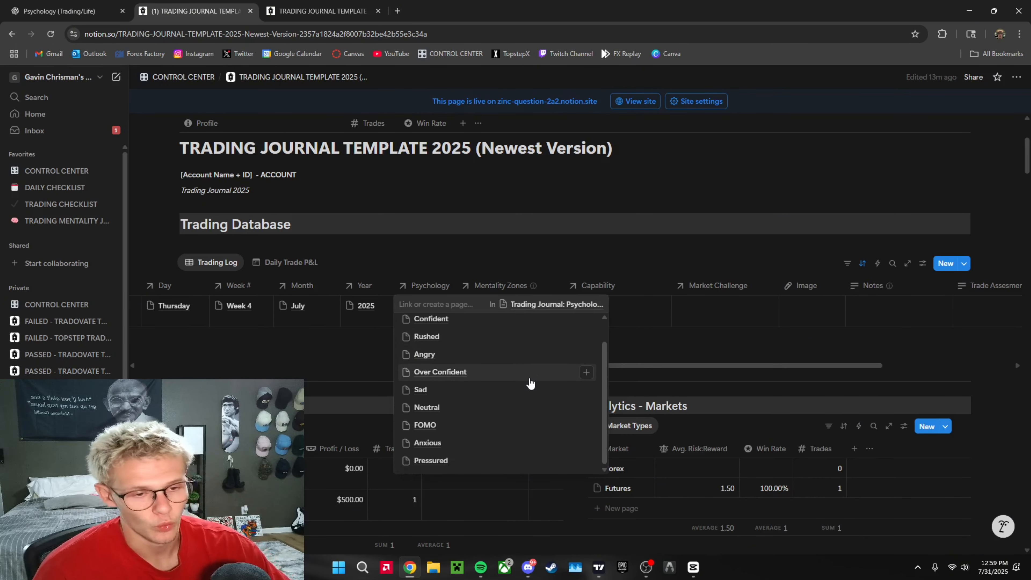
{"action": "scroll", "coordinate": [508, 385], "scroll_direction": "down", "scroll_amount": 1}
{"action": "scroll", "coordinate": [511, 380], "scroll_direction": "up", "scroll_amount": 1}
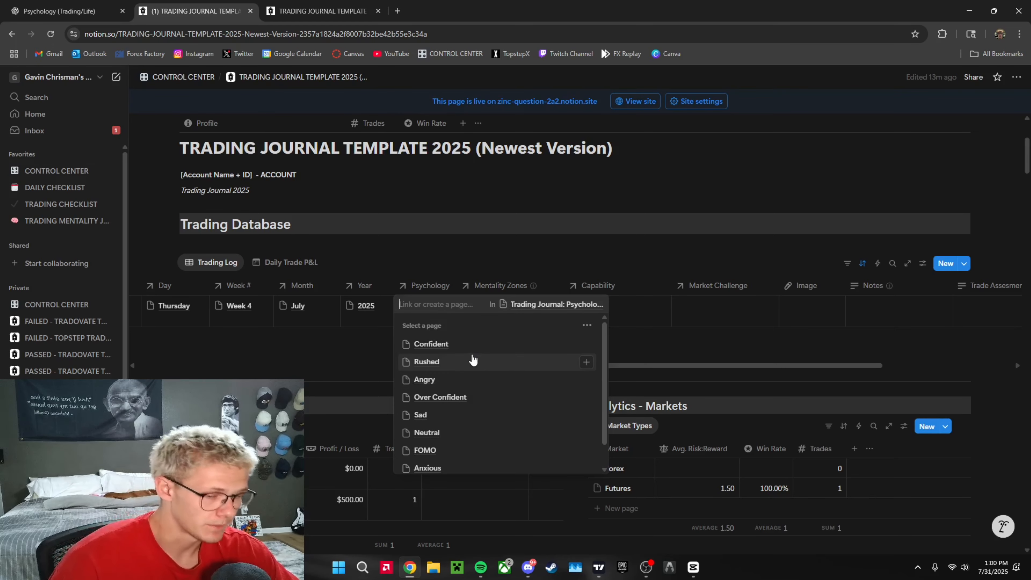
{"action": "left_click", "coordinate": [442, 452]}
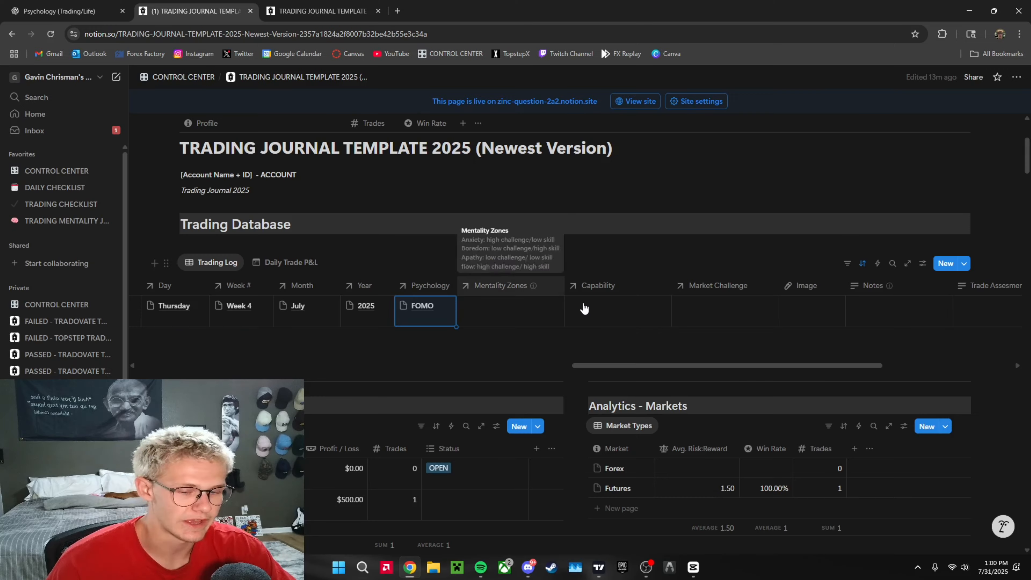
Step: Read the Mentality Zones description and link Flow as the NQ Long trade's mentality zone
{"action": "scroll", "coordinate": [583, 313], "scroll_direction": "right", "scroll_amount": 5}
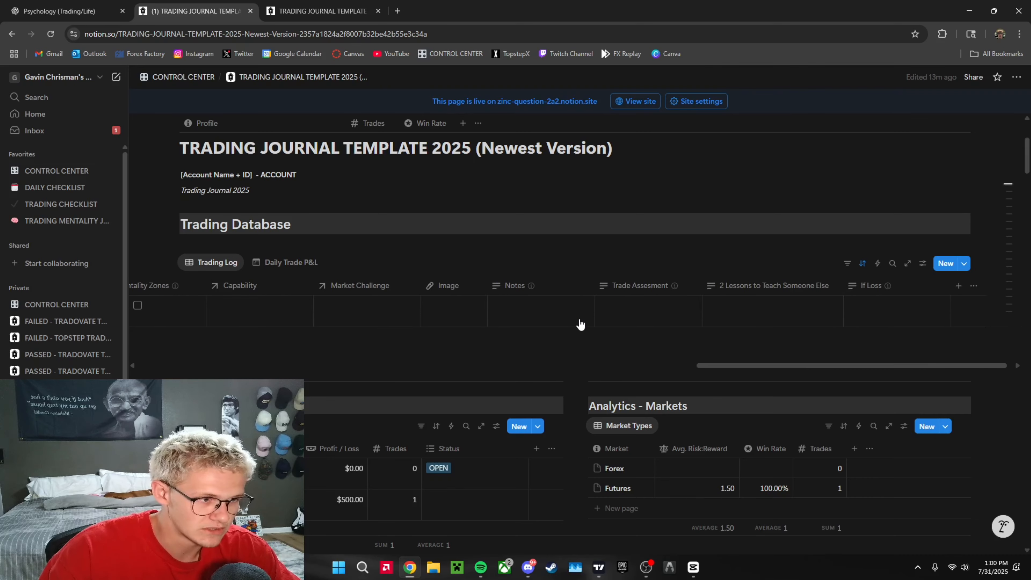
{"action": "scroll", "coordinate": [581, 325], "scroll_direction": "left", "scroll_amount": 5}
{"action": "mouse_move", "coordinate": [354, 288]}
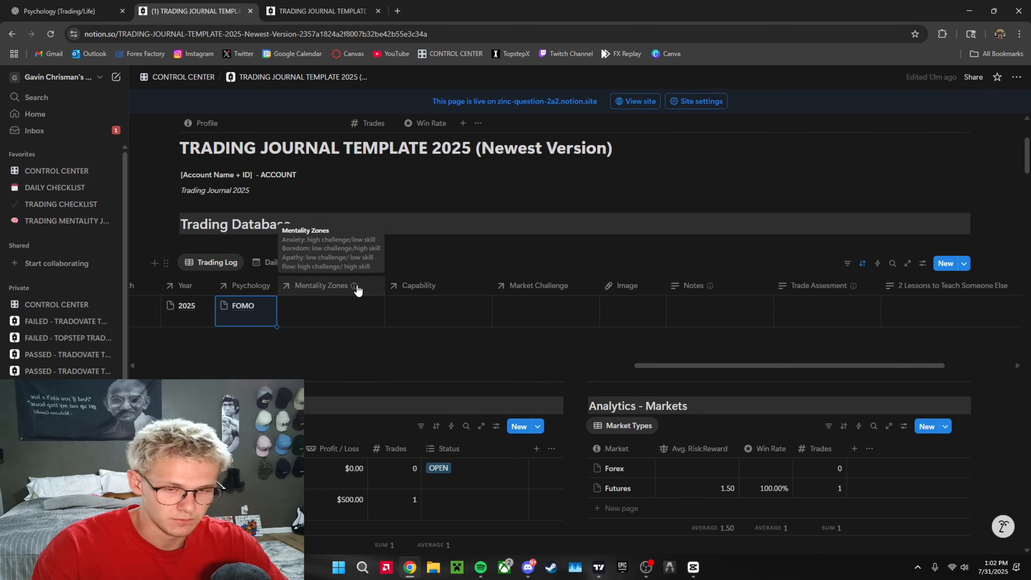
{"action": "left_click", "coordinate": [331, 309]}
{"action": "left_click", "coordinate": [314, 402]}
{"action": "key", "text": "Escape"}
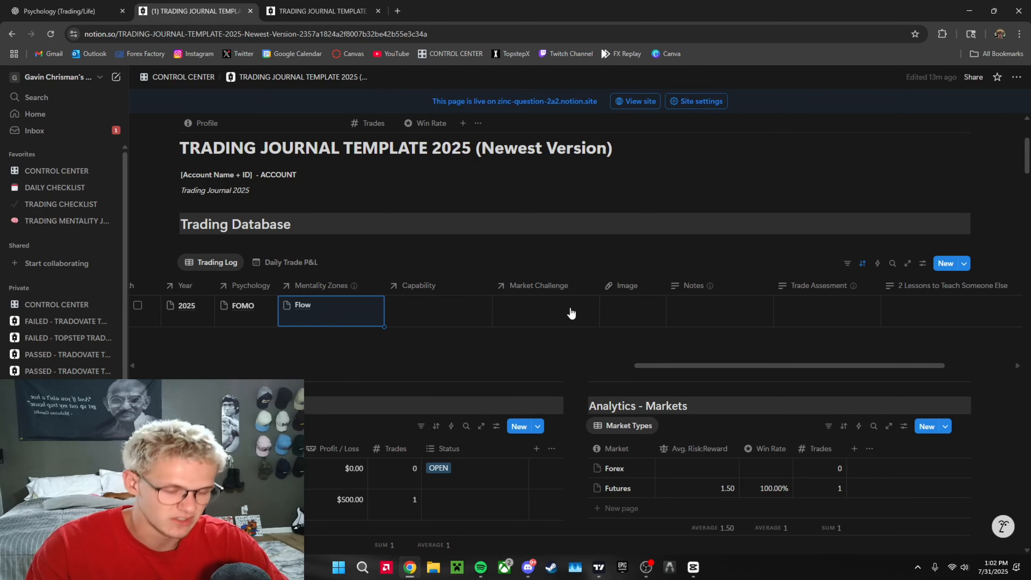
Step: Set both the Capability and the Market Challenge of the NQ Long trade to 10
{"action": "key", "text": "Right"}
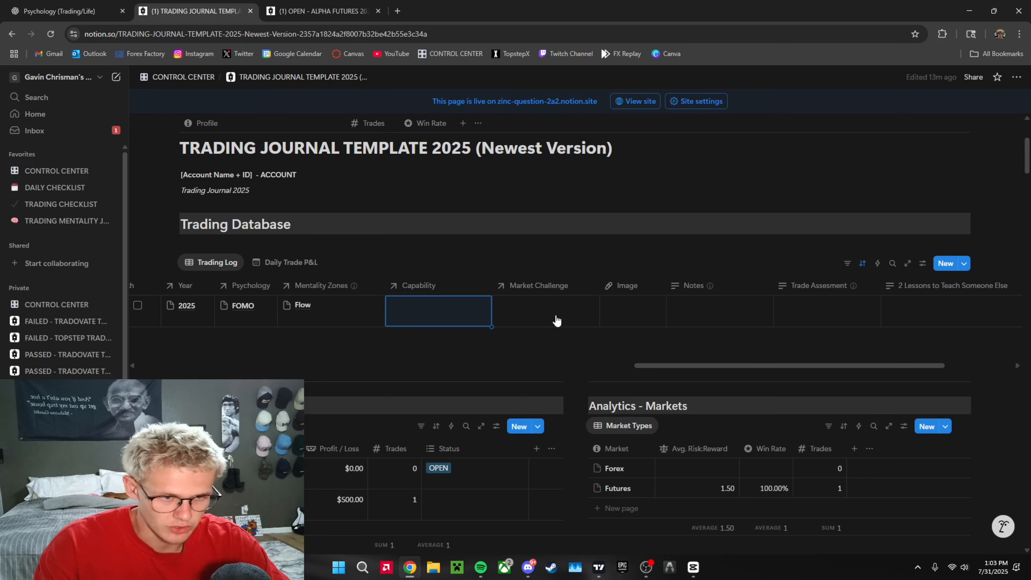
{"action": "left_click", "coordinate": [431, 318]}
{"action": "scroll", "coordinate": [453, 408], "scroll_direction": "down", "scroll_amount": 1}
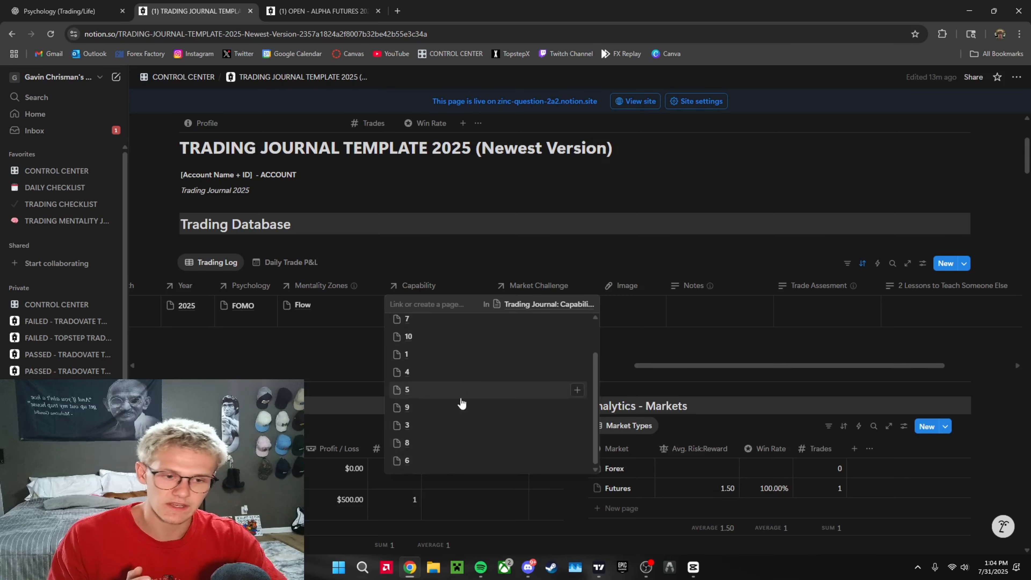
{"action": "key", "text": "Escape"}
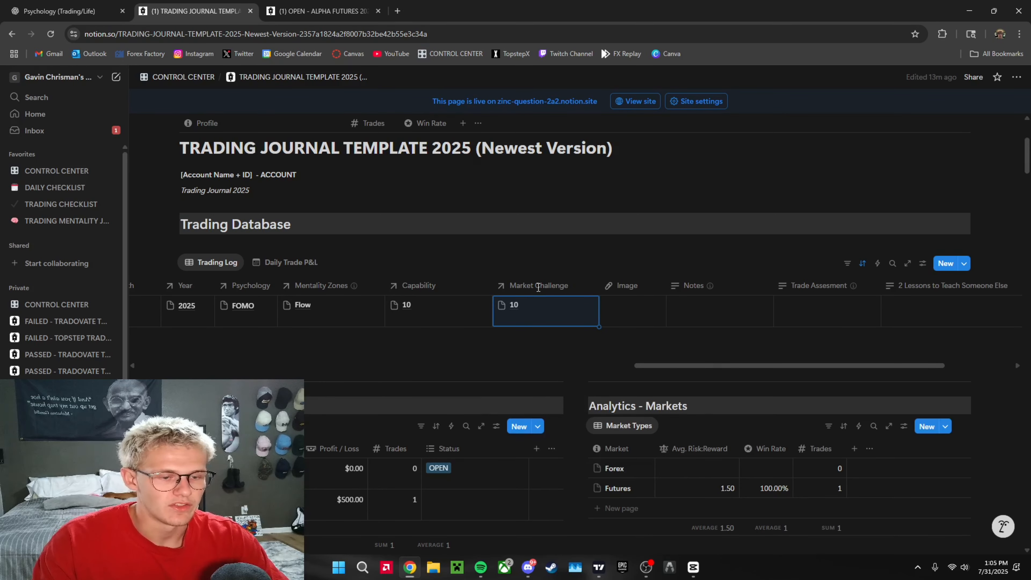
Step: Open the NQ Long trade's Image field for adding a file or embed link
{"action": "scroll", "coordinate": [480, 300], "scroll_direction": "right", "scroll_amount": 4}
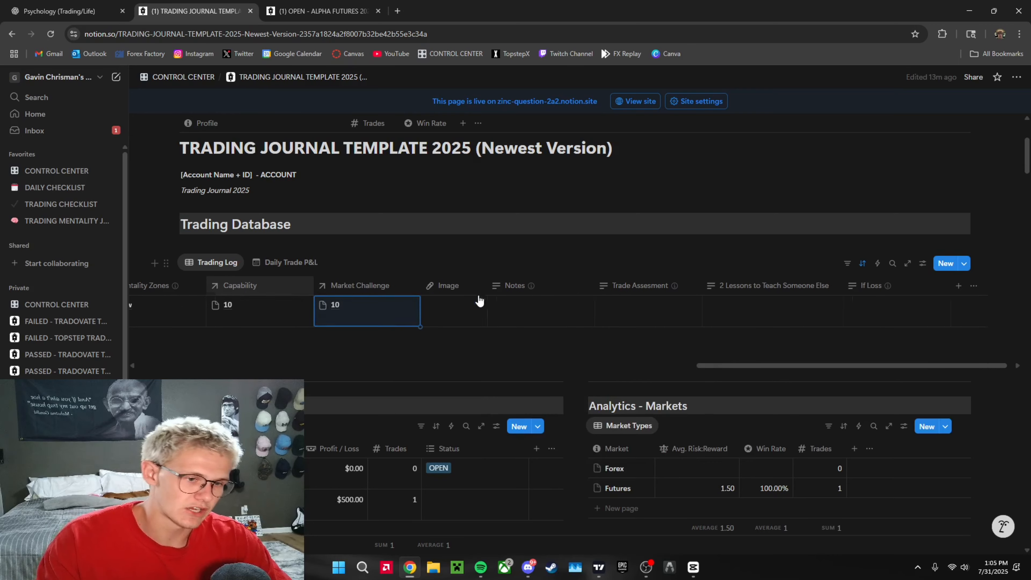
{"action": "left_click", "coordinate": [460, 313]}
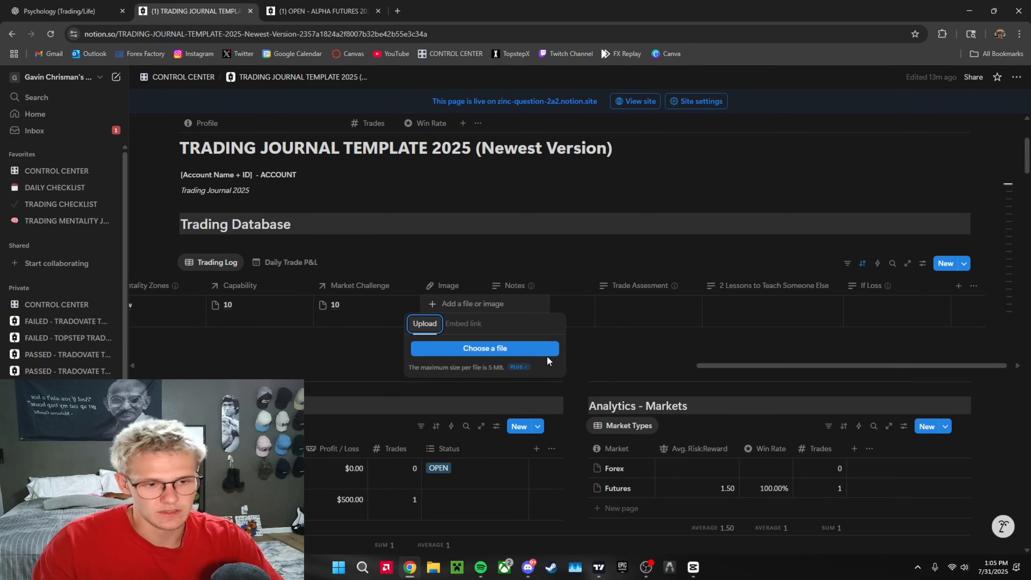
{"action": "left_click", "coordinate": [463, 323]}
Step: Switch to TradingView, show the NQ1! 15-minute chart on its own, and copy the link to a snapshot of it
{"action": "key", "text": "alt+Tab"}
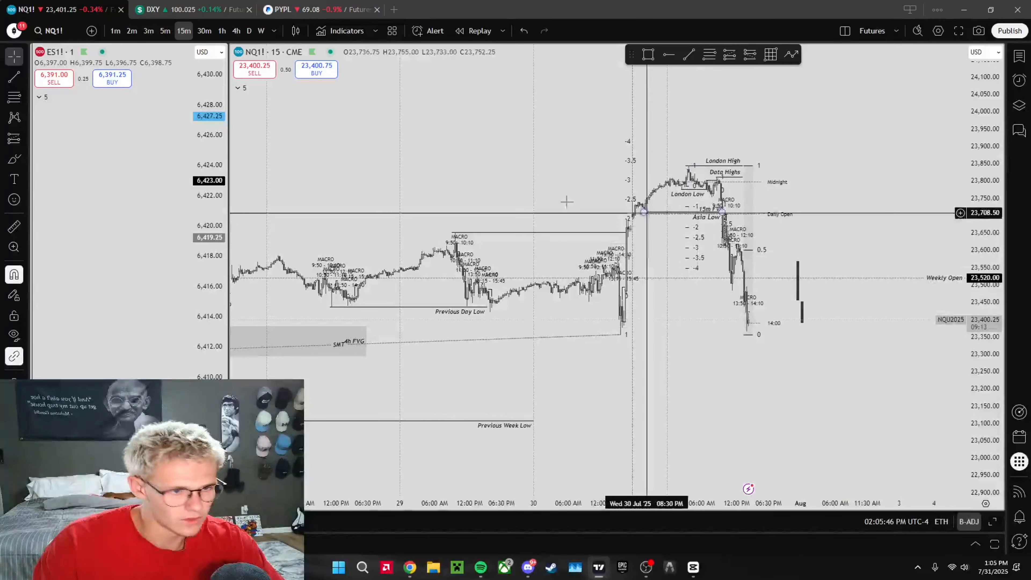
{"action": "left_click", "coordinate": [755, 251], "text": "alt"}
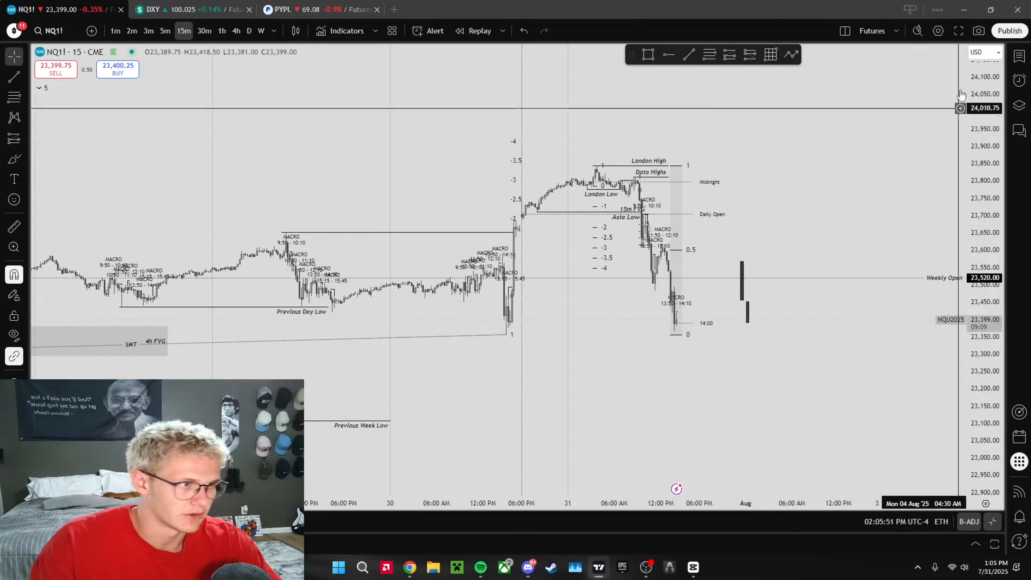
{"action": "left_click", "coordinate": [979, 31]}
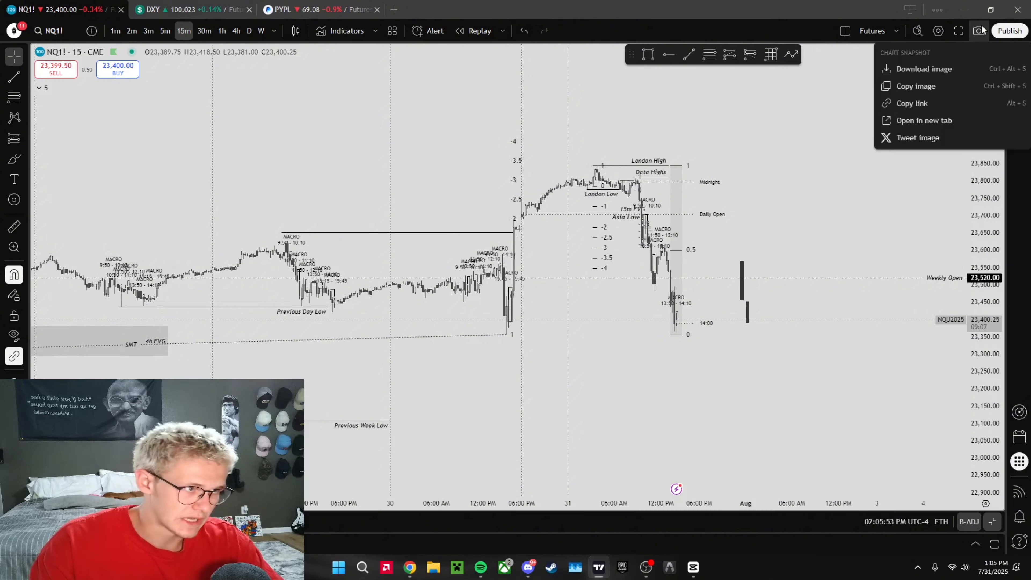
{"action": "left_click", "coordinate": [912, 103]}
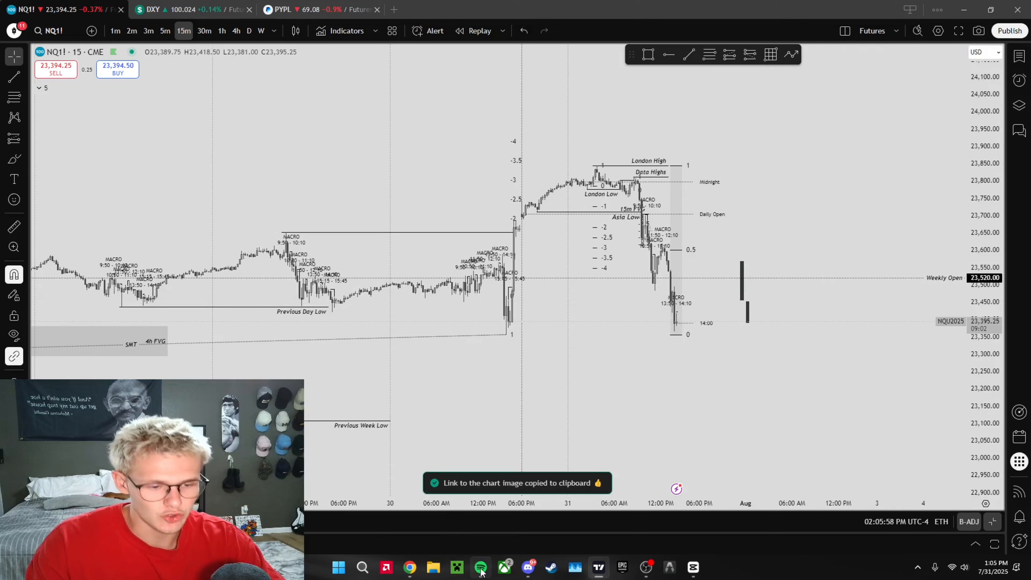
Step: Switch back to Notion and embed the copied TradingView snapshot link in the NQ Long trade's Image field
{"action": "left_click", "coordinate": [409, 567]}
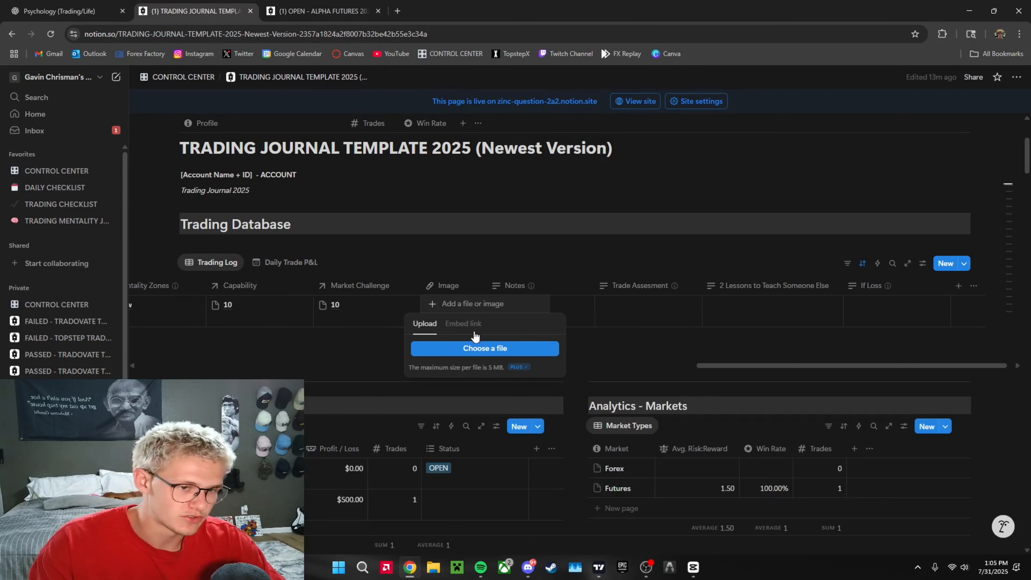
{"action": "left_click", "coordinate": [462, 324]}
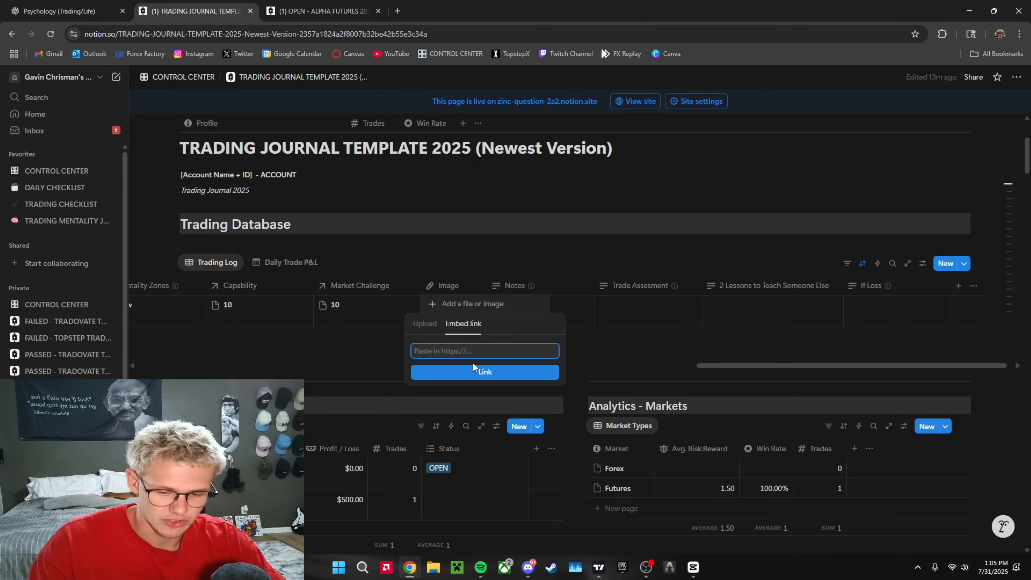
{"action": "key", "text": "ctrl+v"}
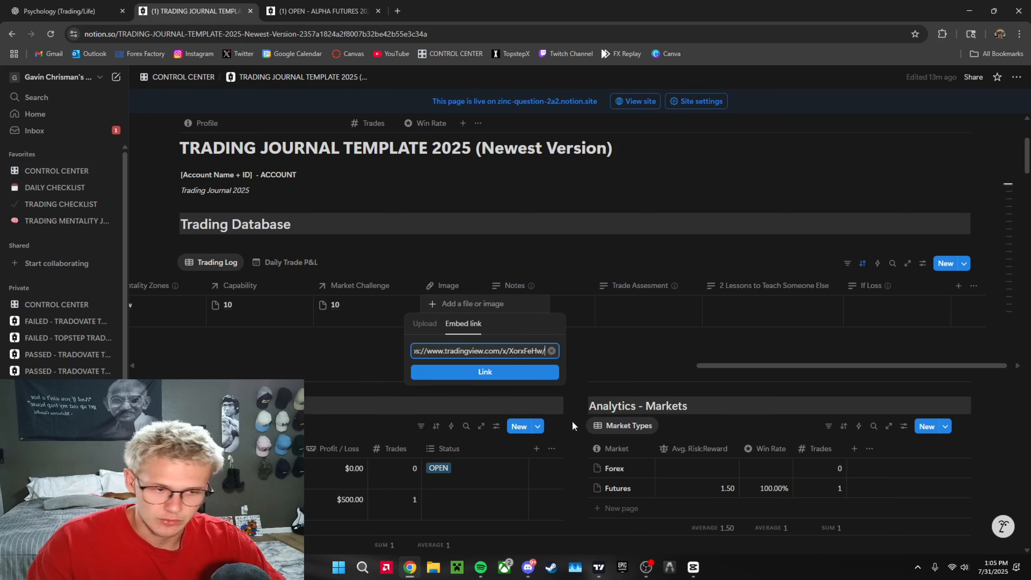
{"action": "right_click", "coordinate": [475, 349]}
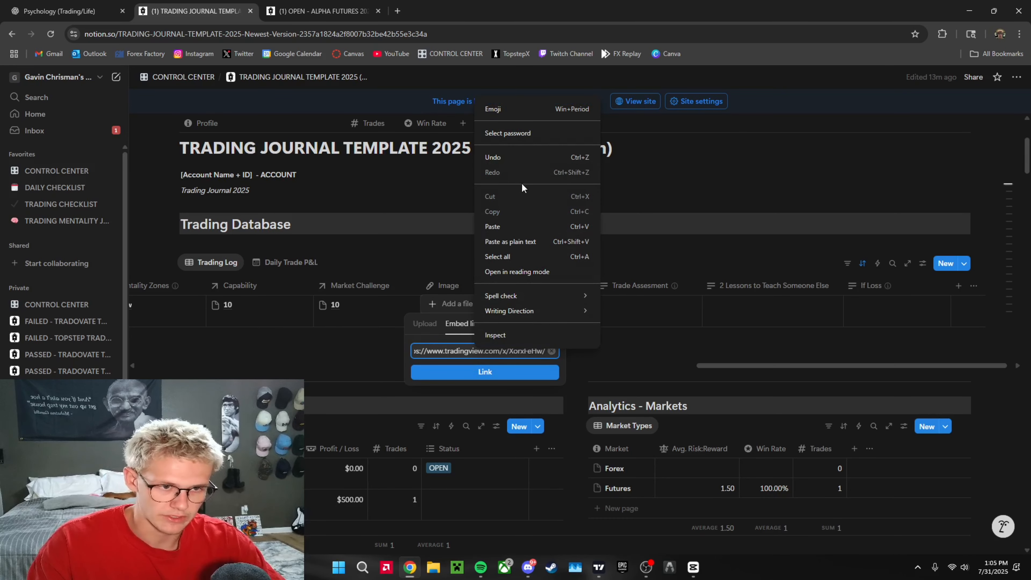
{"action": "left_click", "coordinate": [430, 382]}
{"action": "left_click", "coordinate": [437, 375]}
{"action": "key", "text": "Escape"}
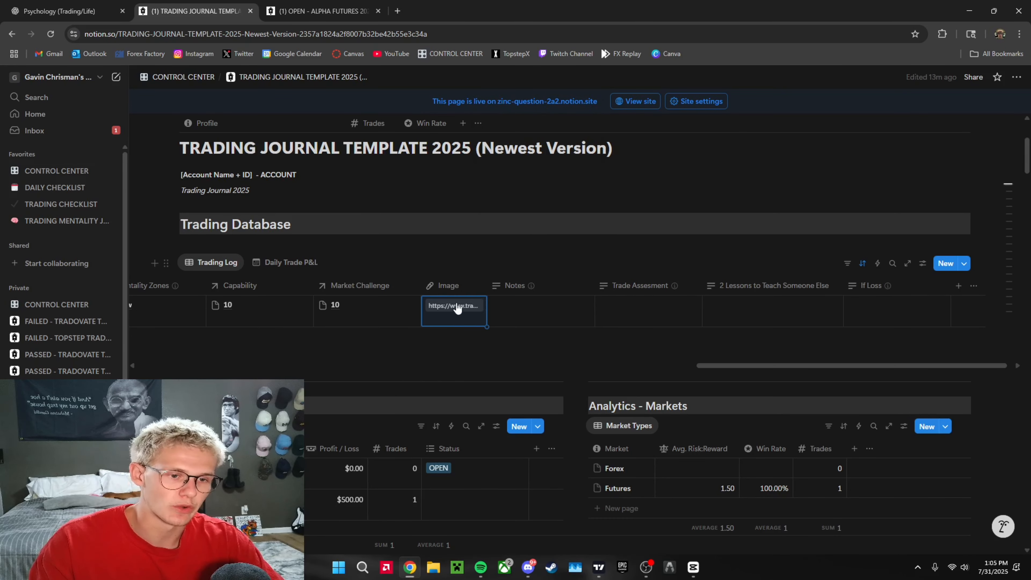
{"action": "left_click", "coordinate": [445, 320]}
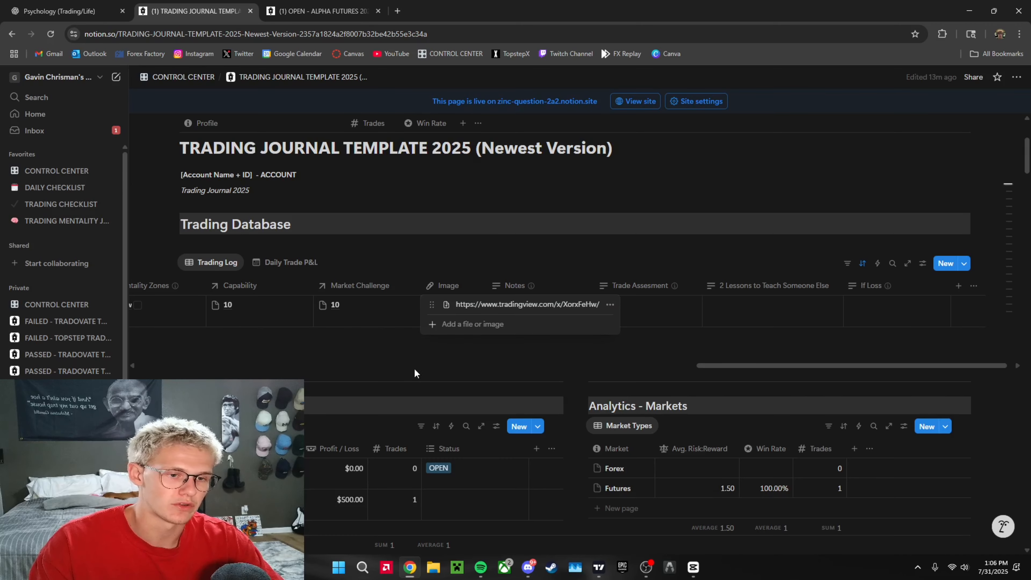
{"action": "left_click", "coordinate": [460, 331]}
{"action": "left_click", "coordinate": [498, 344]}
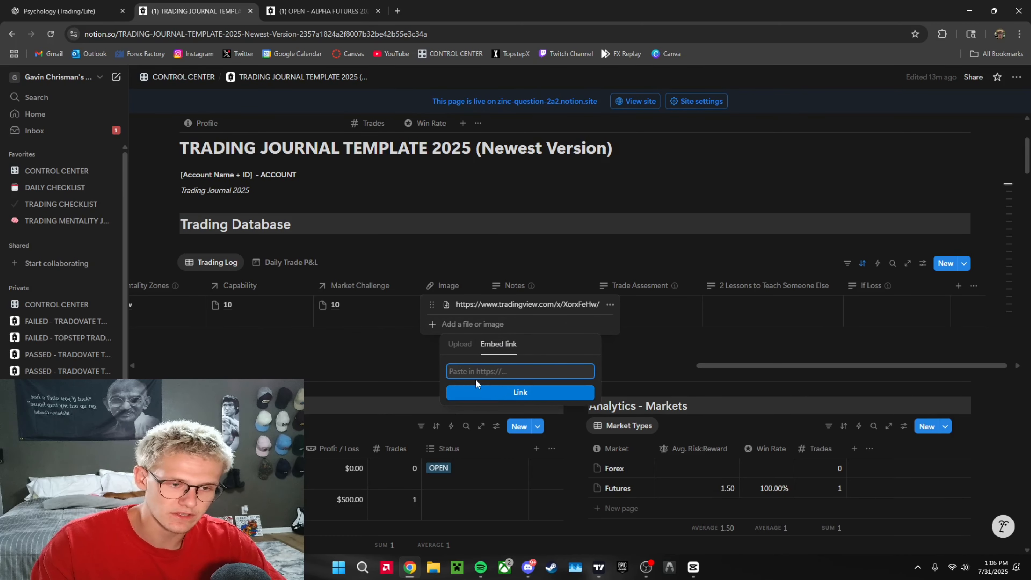
{"action": "key", "text": "Escape"}
{"action": "key", "text": "Escape"}
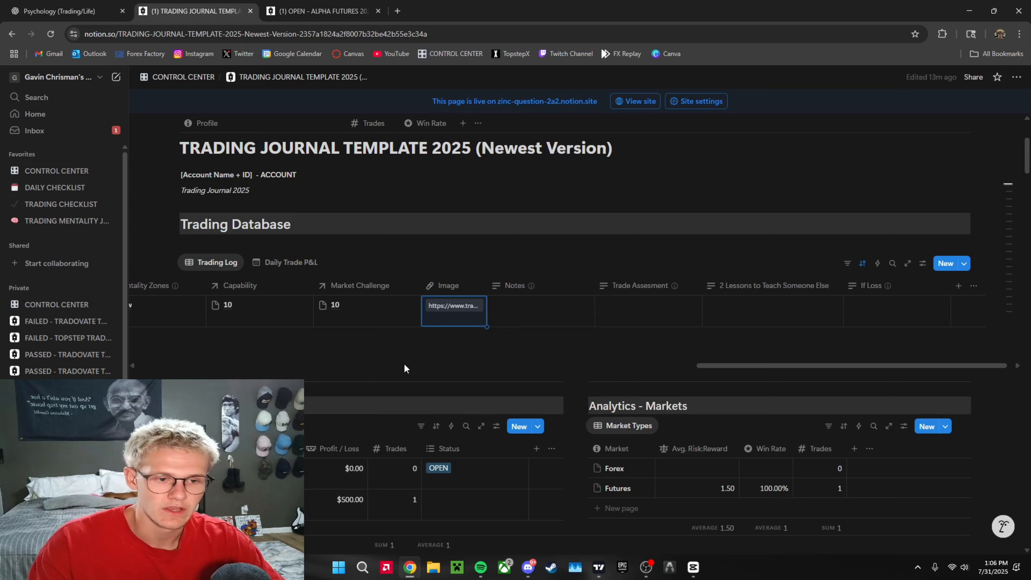
{"action": "left_click", "coordinate": [452, 320]}
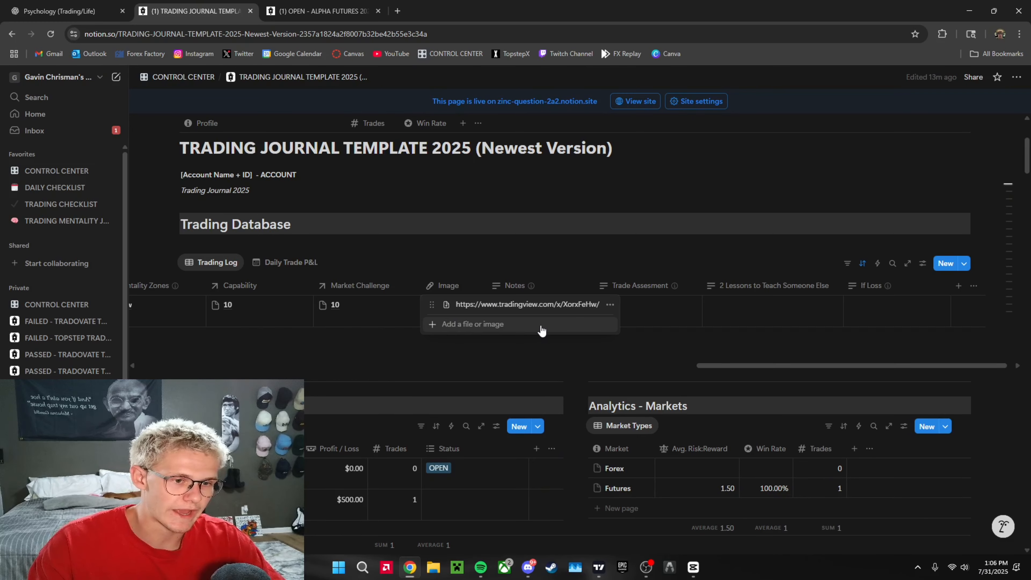
{"action": "key", "text": "Escape"}
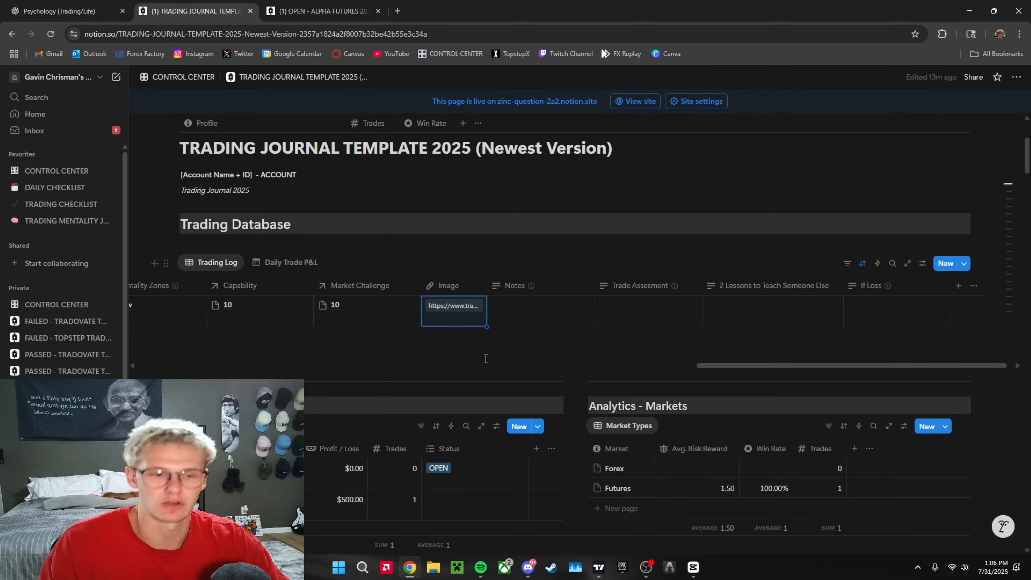
Step: Try adding an ES chart screenshot beside the link in the Image field, view it enlarged, and remove it
{"action": "left_click", "coordinate": [448, 324]}
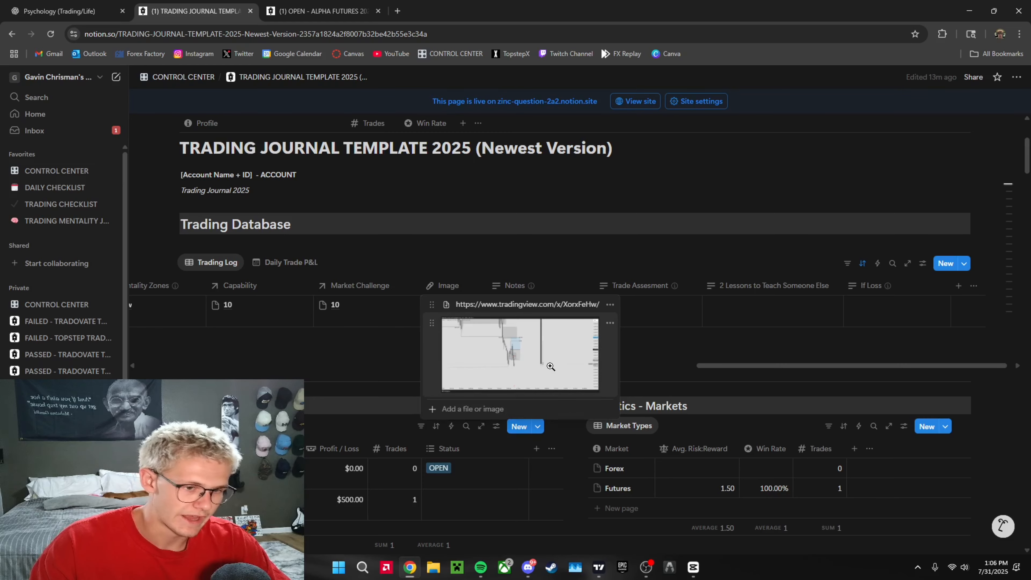
{"action": "left_click", "coordinate": [674, 378]}
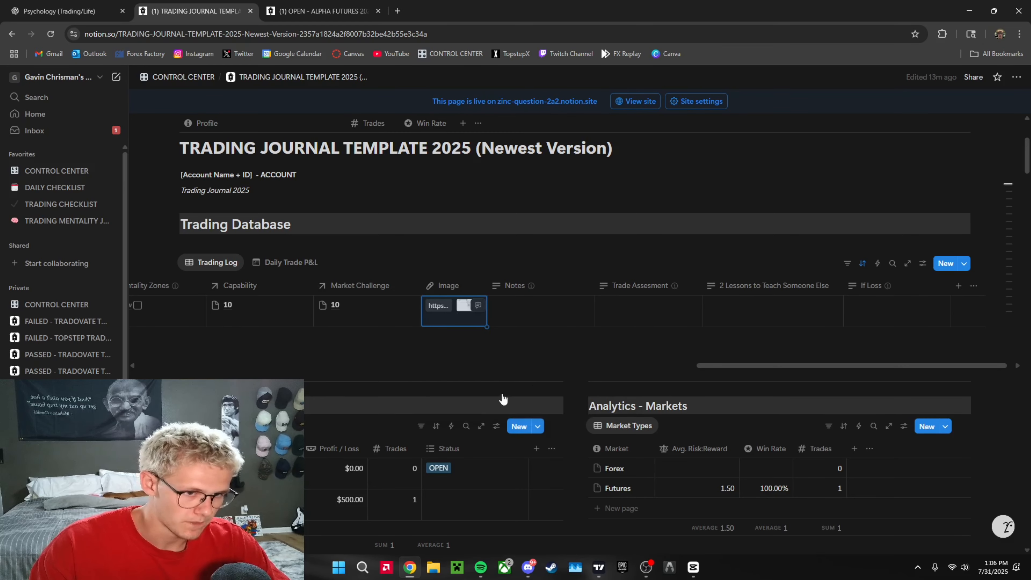
{"action": "key", "text": "Return"}
{"action": "left_click", "coordinate": [519, 360]}
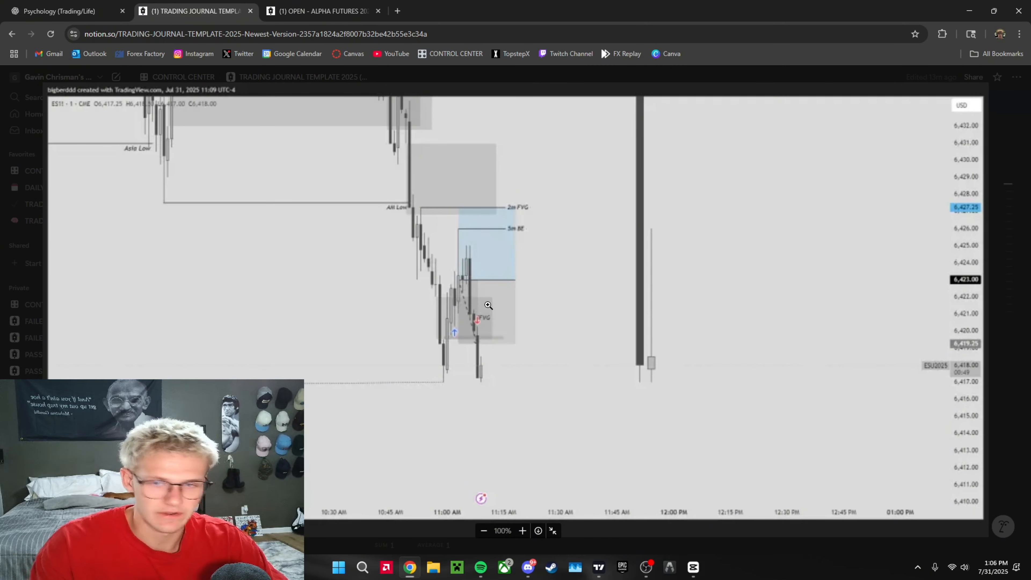
{"action": "key", "text": "Escape"}
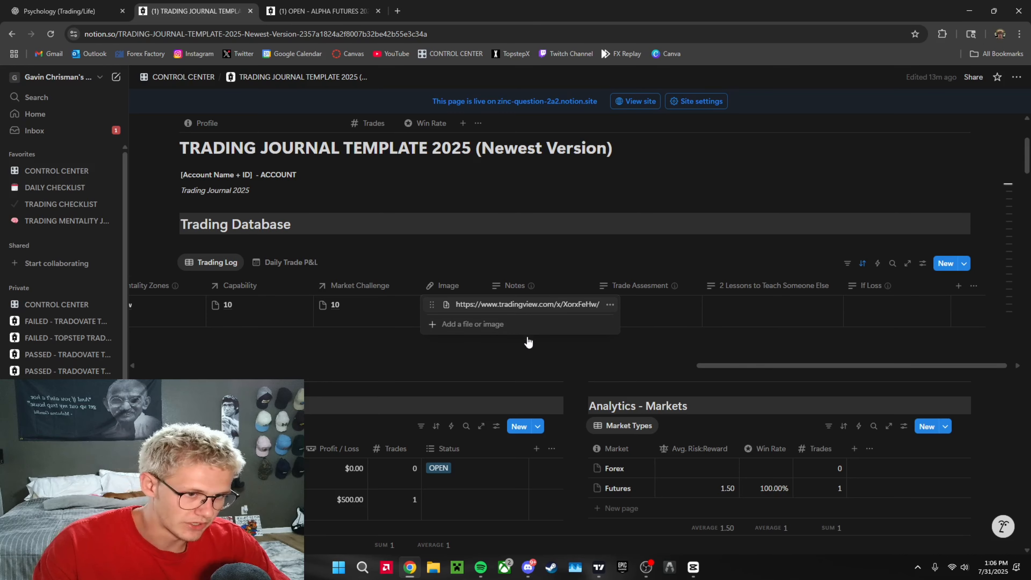
{"action": "key", "text": "Escape"}
Step: Open the TradingView snapshot from the trade's Image link to view the chart, and close it again
{"action": "left_click", "coordinate": [452, 305]}
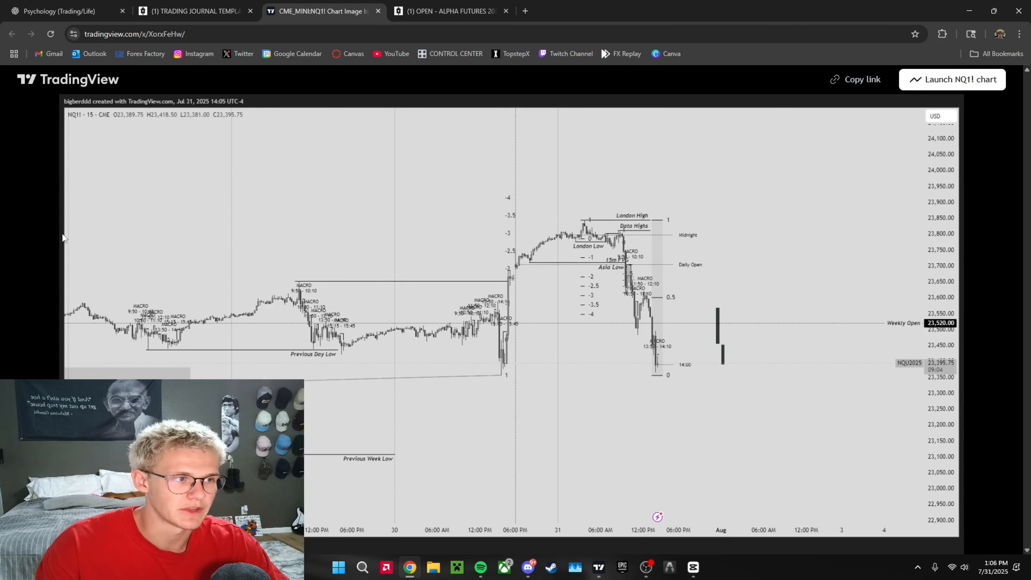
{"action": "key", "text": "ctrl+w"}
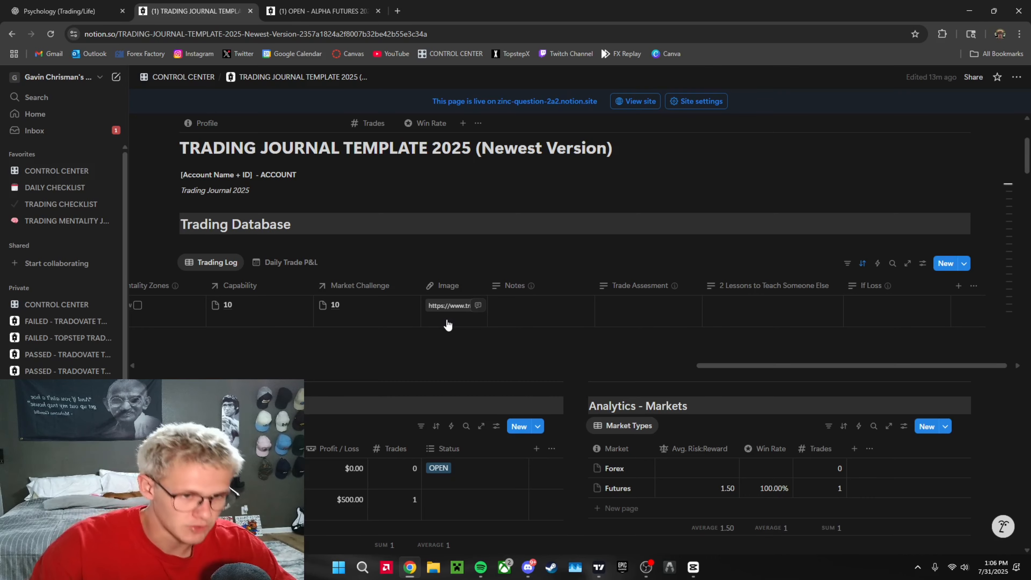
Step: Read the Notes description, enter placeholder text in the NQ Long trade's Notes field, and clear it
{"action": "mouse_move", "coordinate": [532, 295]}
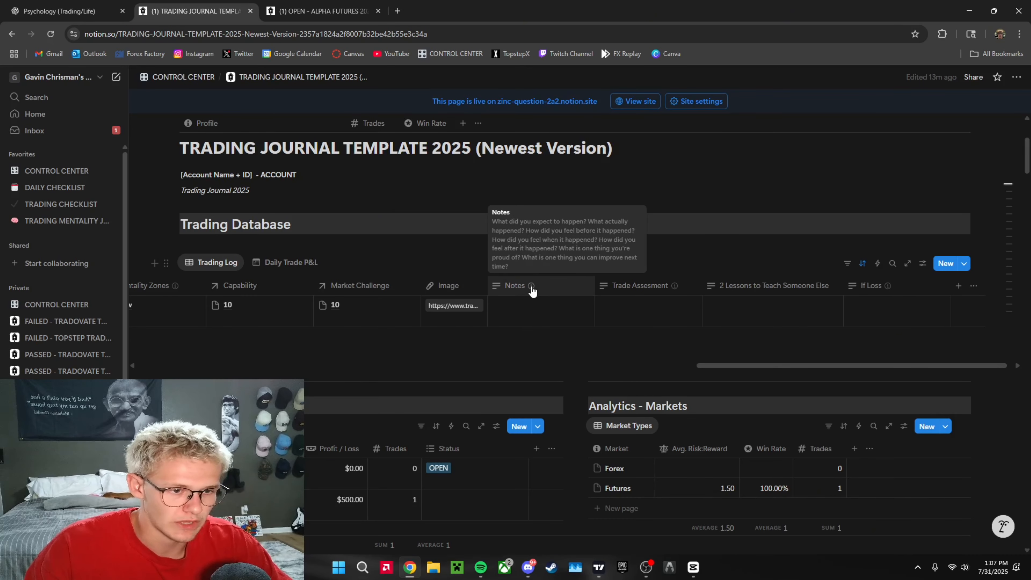
{"action": "mouse_move", "coordinate": [531, 287]}
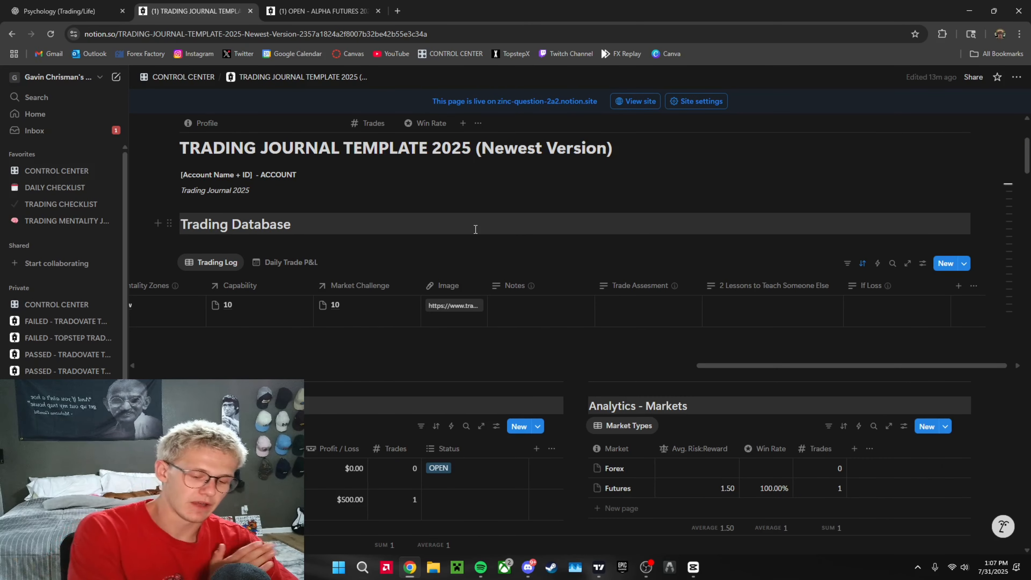
{"action": "left_click", "coordinate": [531, 311]}
{"action": "type", "text": "fast"}
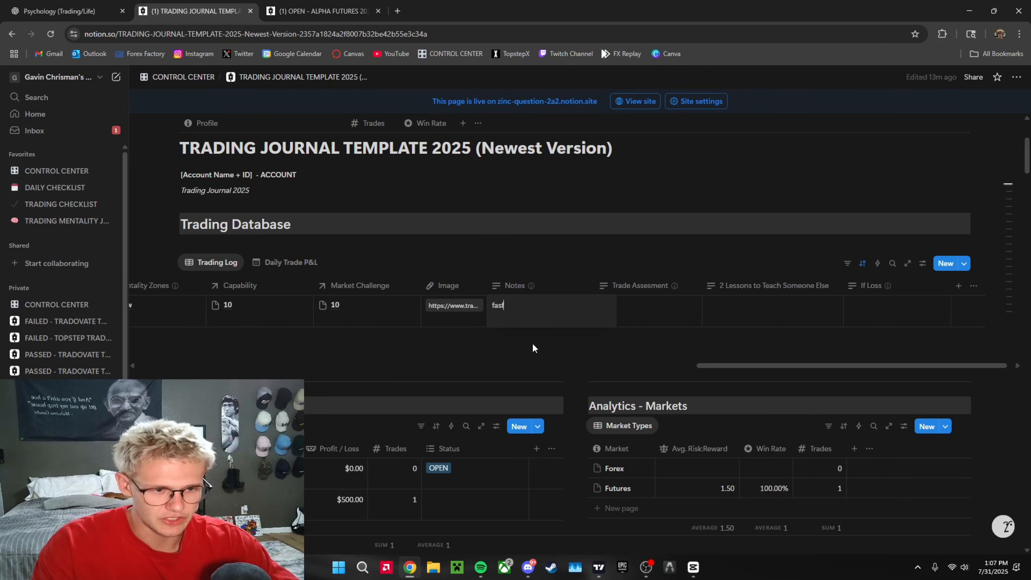
{"action": "key", "text": "BackSpace"}
{"action": "type", "text": "fsd234523"}
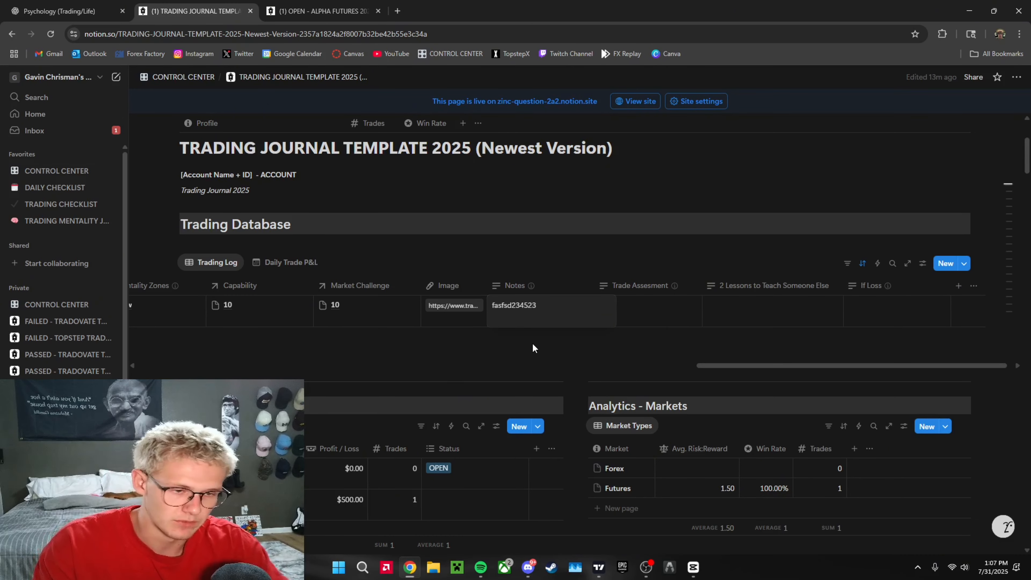
{"action": "left_click", "coordinate": [529, 305]}
{"action": "key", "text": "BackSpace"}
{"action": "key", "text": "Escape"}
{"action": "left_click", "coordinate": [525, 312]}
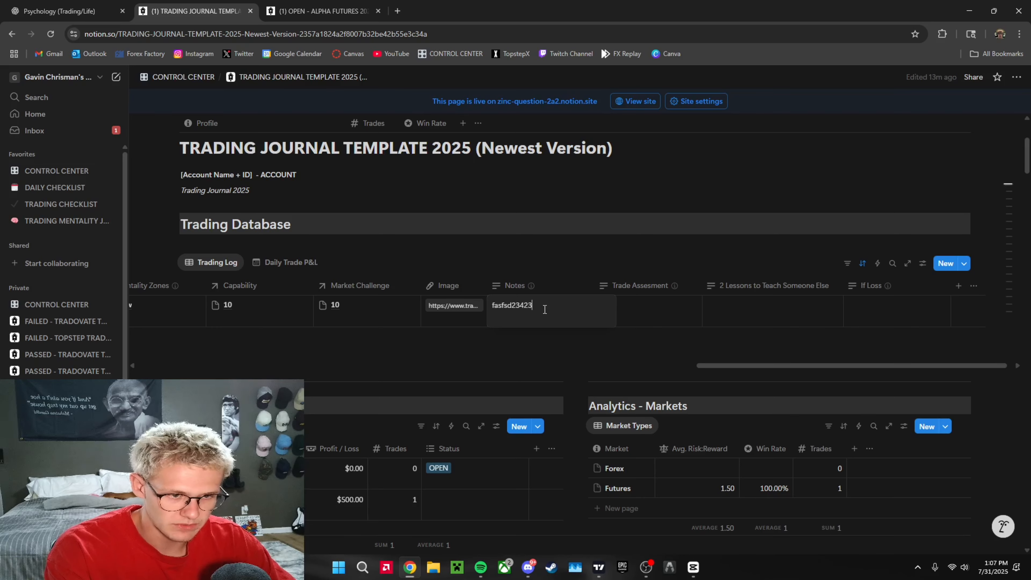
{"action": "key", "text": "ctrl+a"}
{"action": "key", "text": "BackSpace"}
{"action": "key", "text": "Escape"}
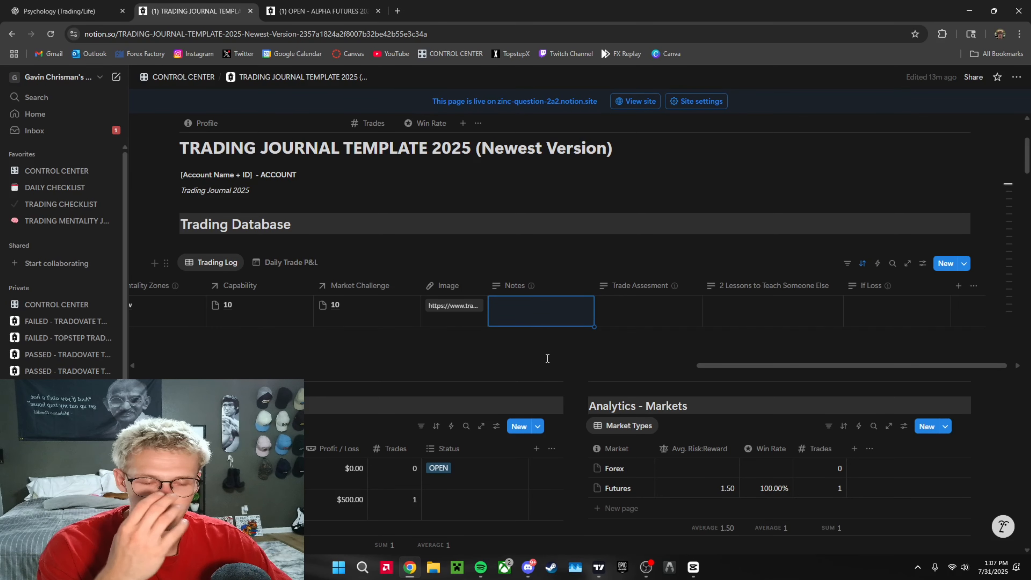
Step: Read the description of the trade assessment column and enter NA in the NQ Long trade's Notes field
{"action": "scroll", "coordinate": [639, 330], "scroll_direction": "right", "scroll_amount": 1}
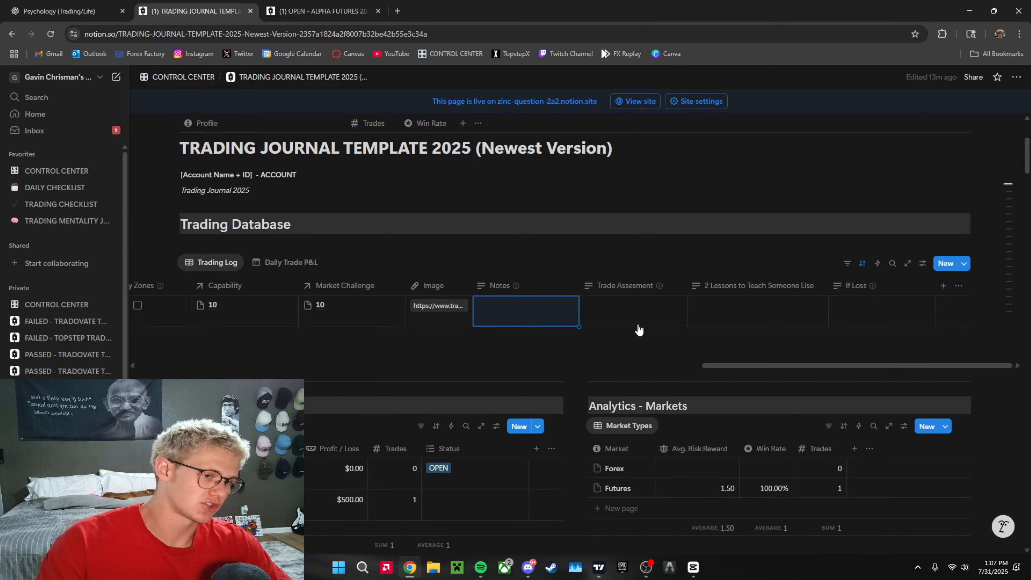
{"action": "mouse_move", "coordinate": [658, 293]}
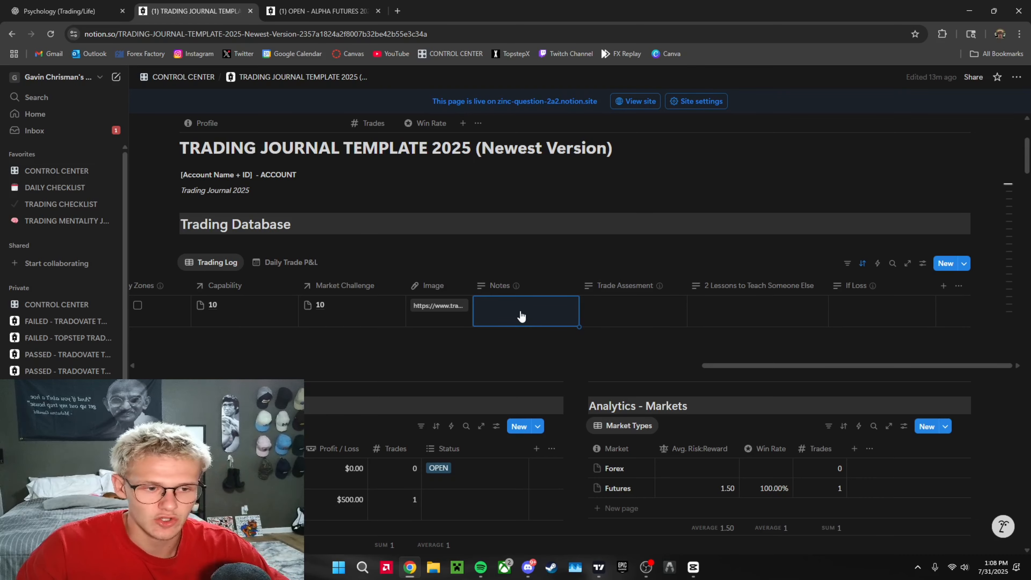
{"action": "left_click", "coordinate": [538, 311]}
{"action": "type", "text": "NA"}
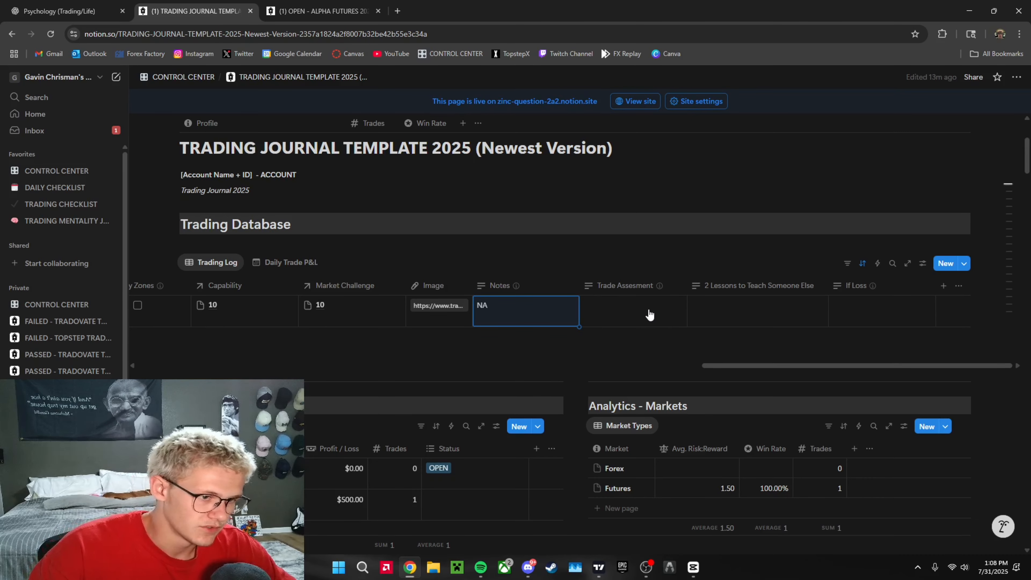
Step: Fill in the trade assessment with "1. Entered a little under FVG entry level 6" and start a second line with "2."
{"action": "left_click", "coordinate": [616, 319]}
{"action": "type", "text": "1."}
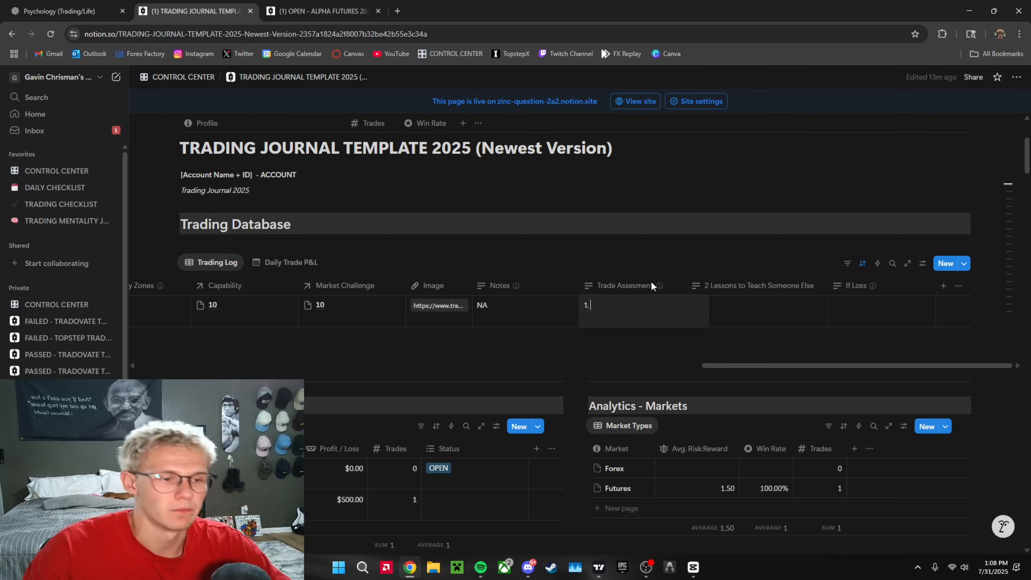
{"action": "key", "text": "Escape"}
{"action": "mouse_move", "coordinate": [660, 288]}
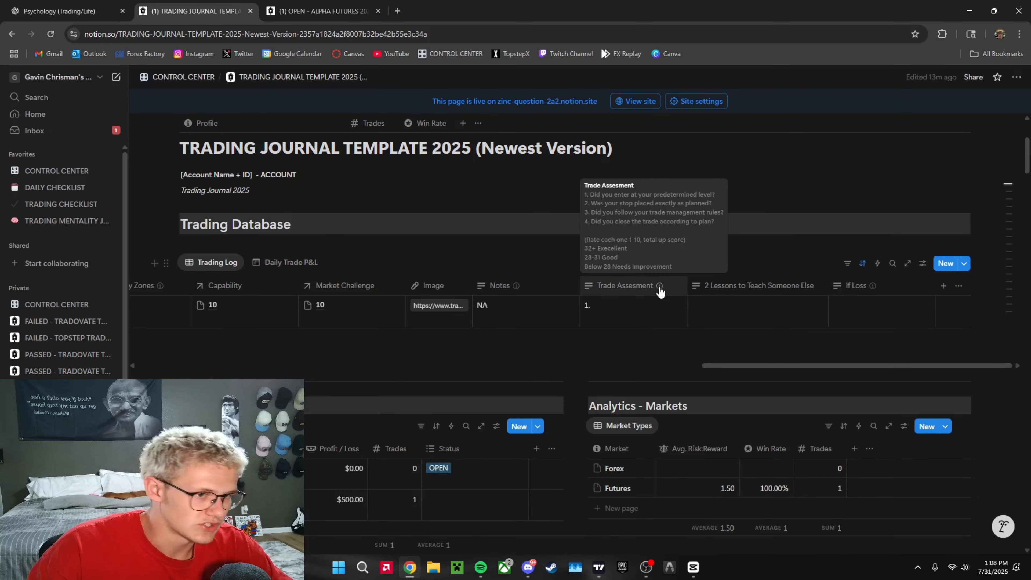
{"action": "left_click", "coordinate": [644, 318]}
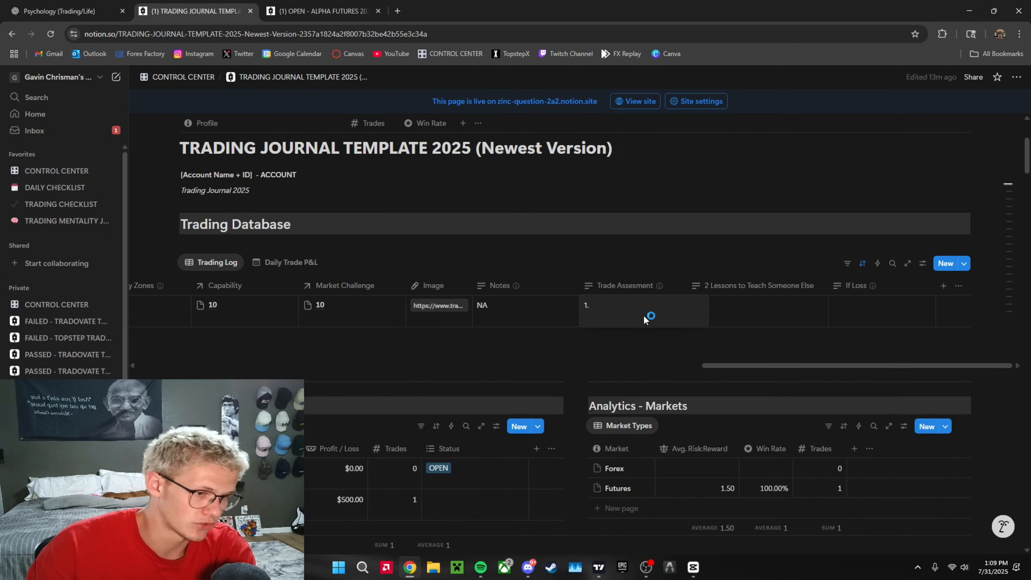
{"action": "type", "text": "Entered a little unde"}
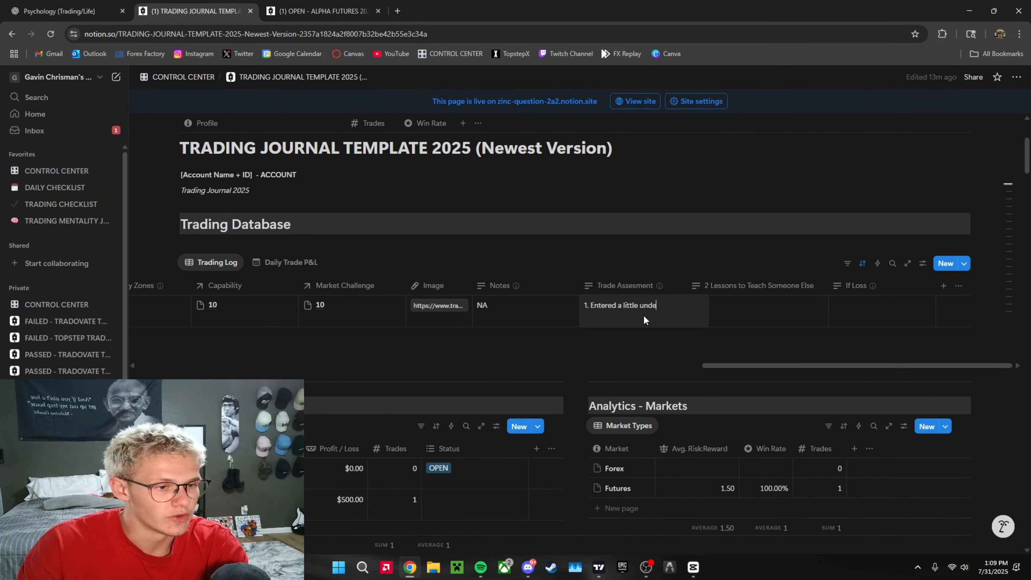
{"action": "type", "text": "r FVG entry level"}
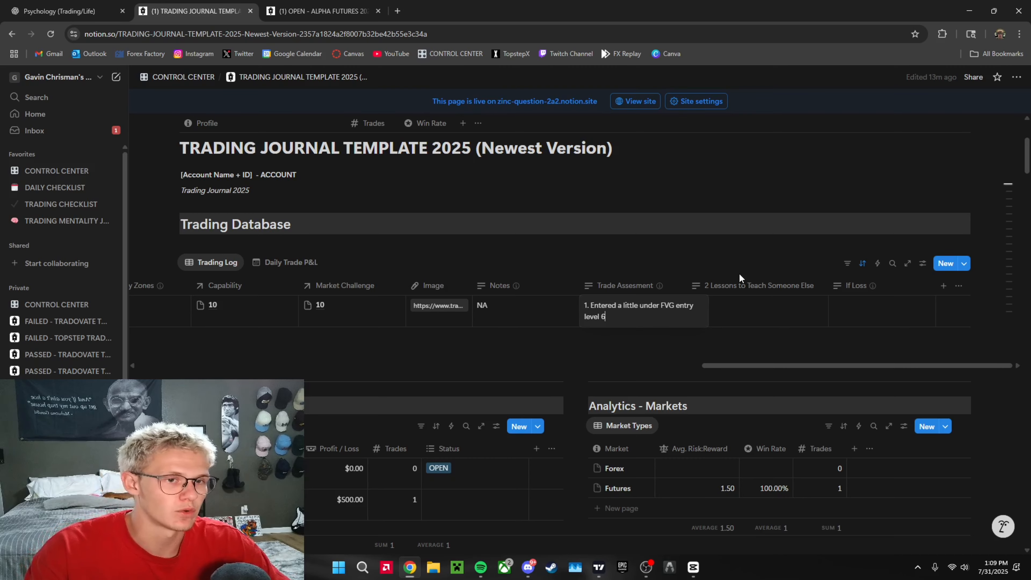
{"action": "type", "text": "6"}
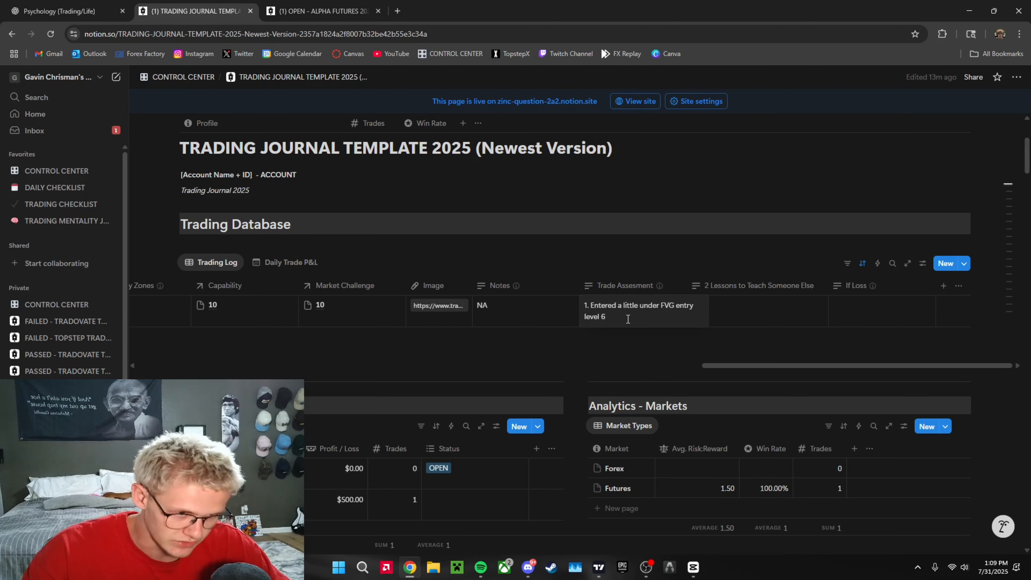
{"action": "key", "text": "shift+Return"}
{"action": "type", "text": "2."}
{"action": "key", "text": "Escape"}
Step: Read the Trade Assessment description for its four rating questions and the scoring scale
{"action": "mouse_move", "coordinate": [658, 286]}
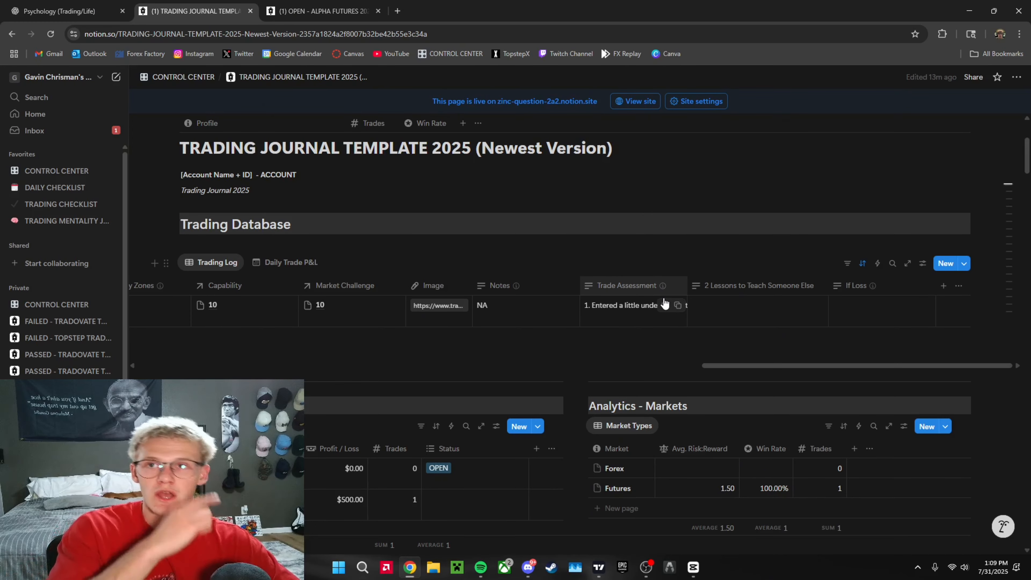
{"action": "mouse_move", "coordinate": [662, 287]}
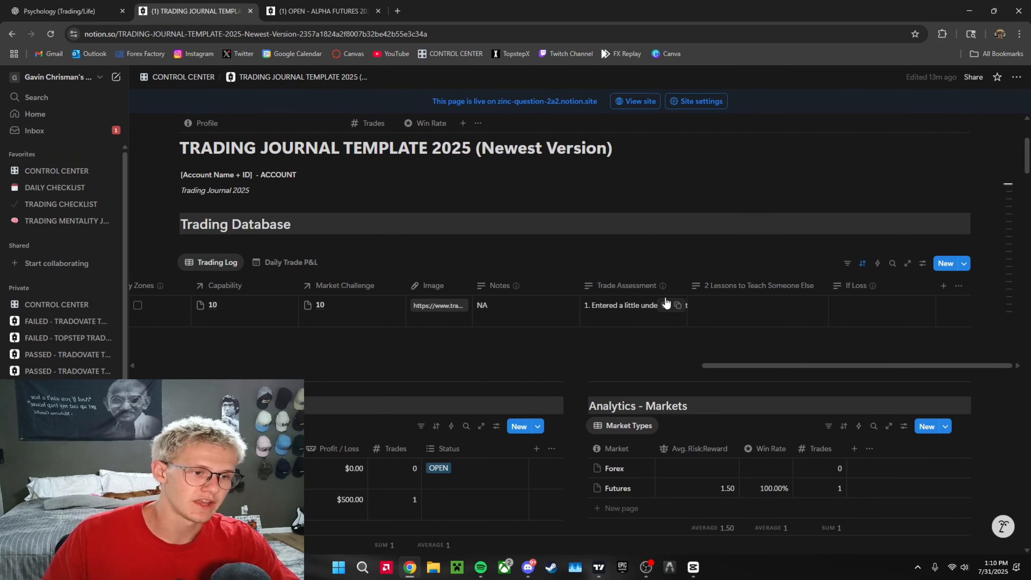
{"action": "mouse_move", "coordinate": [663, 289]}
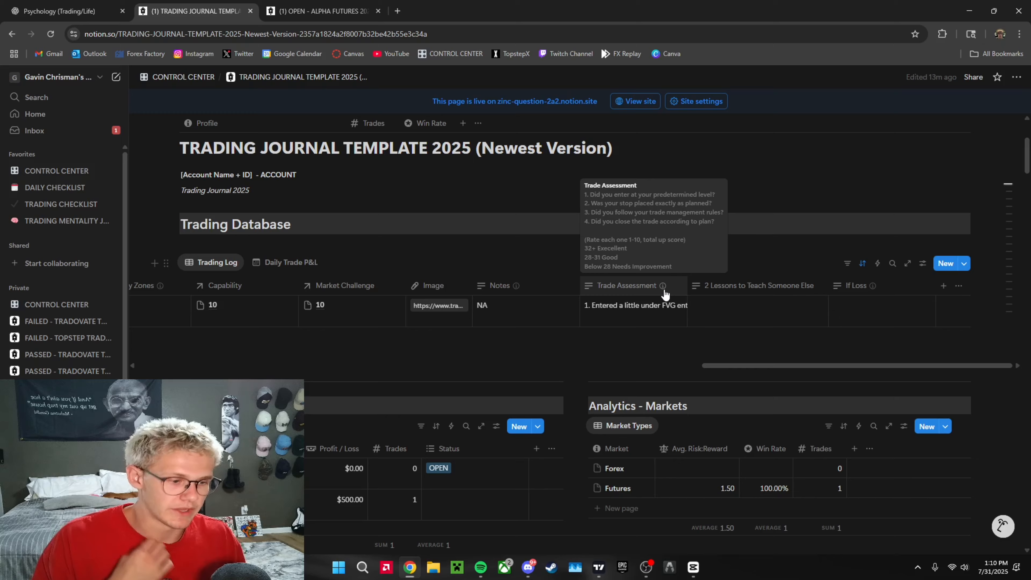
{"action": "scroll", "coordinate": [753, 320], "scroll_direction": "down", "scroll_amount": 1}
{"action": "scroll", "coordinate": [767, 325], "scroll_direction": "up", "scroll_amount": 2}
{"action": "scroll", "coordinate": [780, 329], "scroll_direction": "down", "scroll_amount": 2}
{"action": "scroll", "coordinate": [783, 331], "scroll_direction": "up", "scroll_amount": 2}
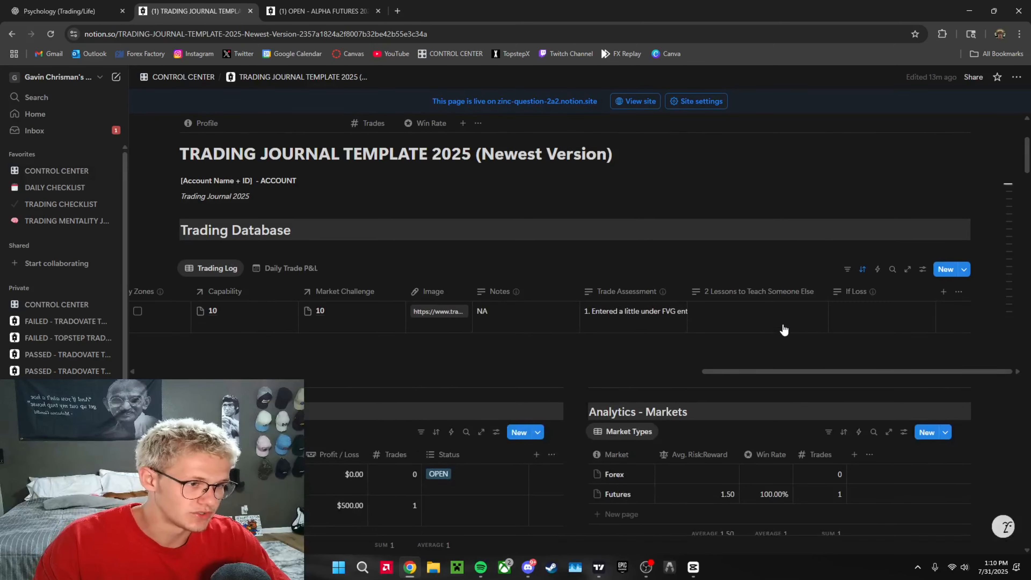
Step: Read the description of the If Loss column and look over the NQ Long trade's row in the Trading Log
{"action": "scroll", "coordinate": [787, 341], "scroll_direction": "down", "scroll_amount": 1}
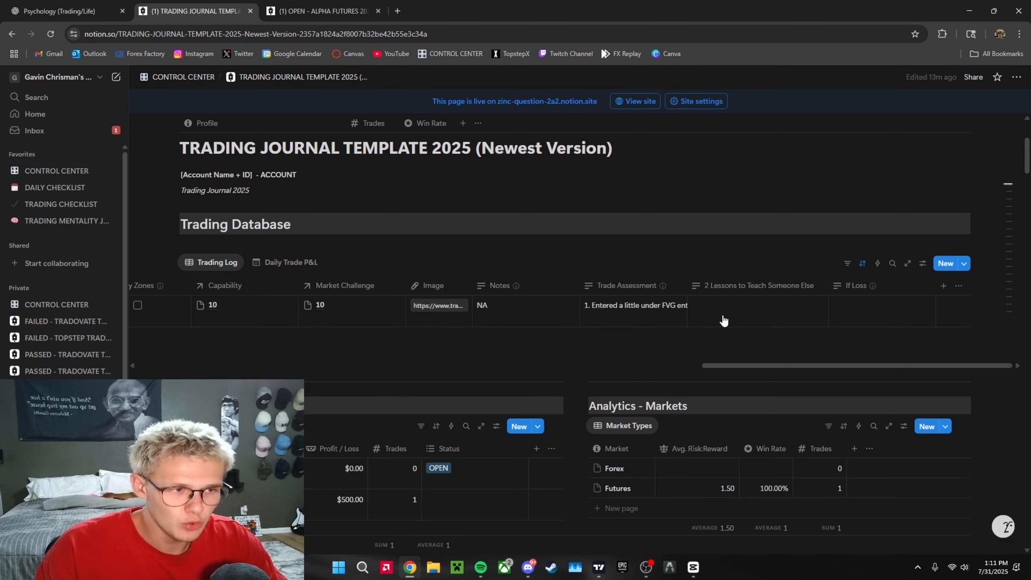
{"action": "mouse_move", "coordinate": [870, 289]}
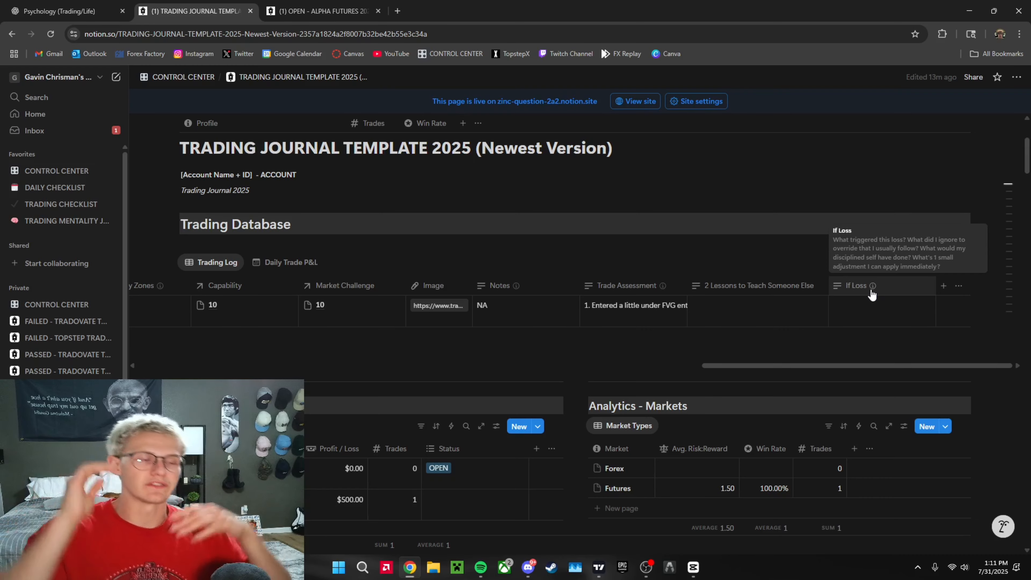
{"action": "scroll", "coordinate": [701, 316], "scroll_direction": "left", "scroll_amount": 10}
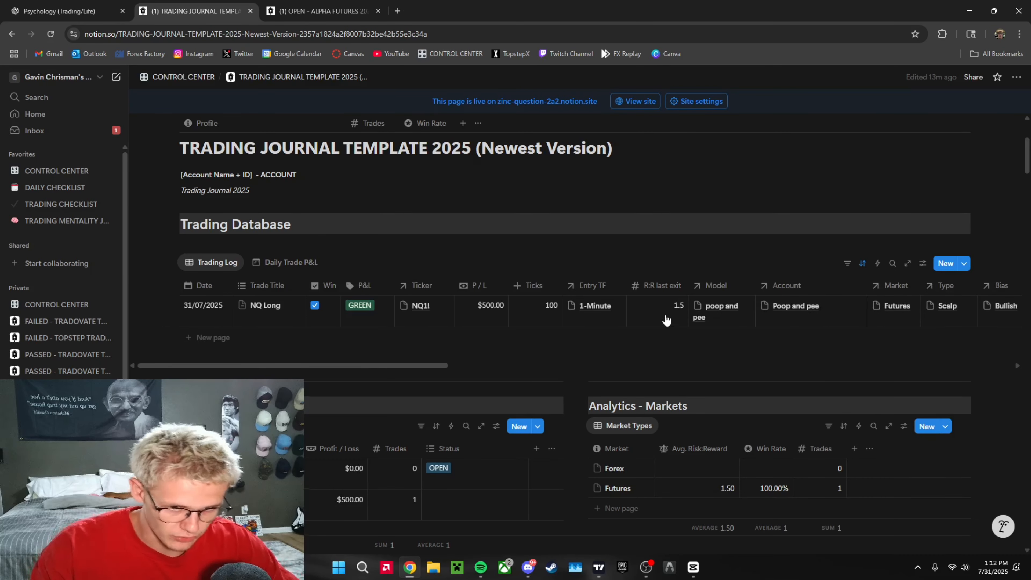
{"action": "scroll", "coordinate": [649, 319], "scroll_direction": "right", "scroll_amount": 10}
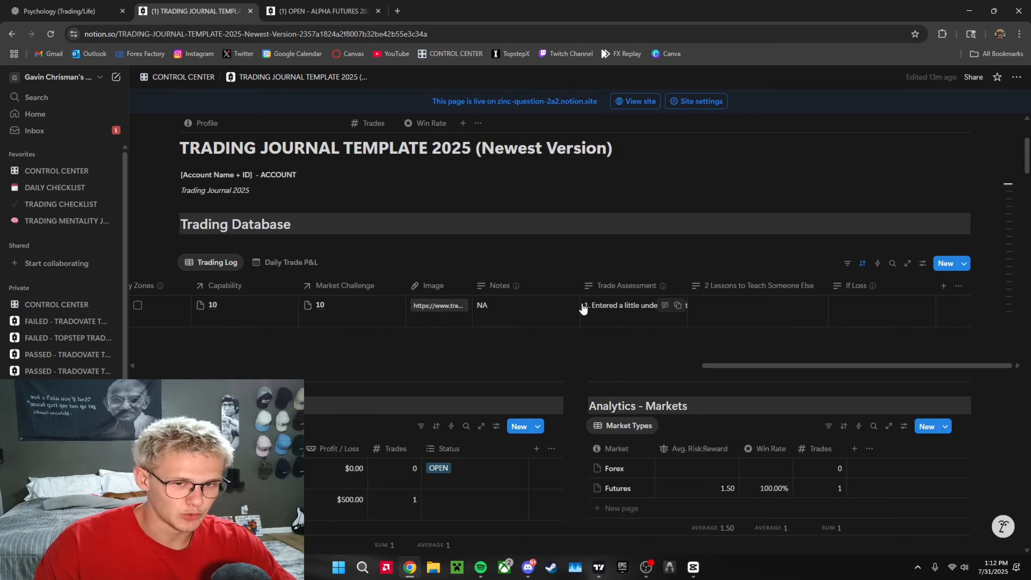
Step: Skim the analytics sections from Accounts and Markets down to the Weekly Profile table and return to the Trading Database
{"action": "scroll", "coordinate": [582, 302], "scroll_direction": "up", "scroll_amount": 5}
{"action": "scroll", "coordinate": [582, 302], "scroll_direction": "down", "scroll_amount": 10}
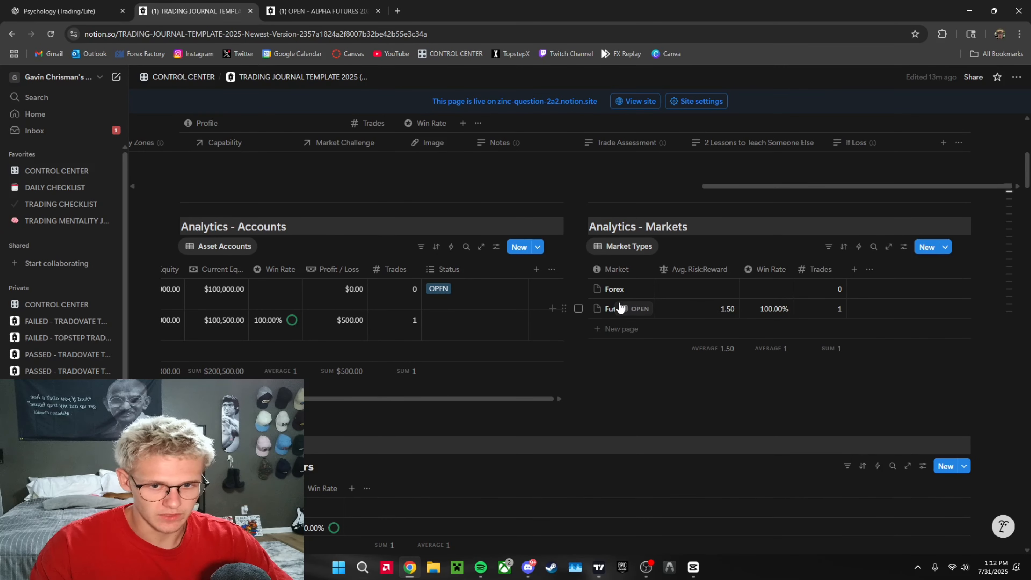
{"action": "scroll", "coordinate": [487, 310], "scroll_direction": "left", "scroll_amount": 5}
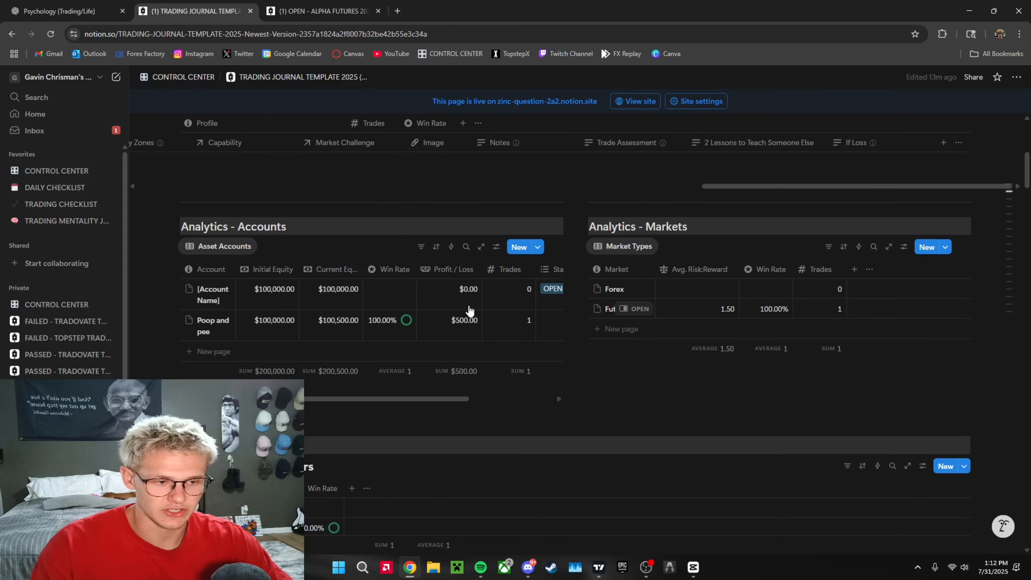
{"action": "scroll", "coordinate": [576, 311], "scroll_direction": "down", "scroll_amount": 4}
{"action": "scroll", "coordinate": [576, 310], "scroll_direction": "down", "scroll_amount": 5}
{"action": "scroll", "coordinate": [527, 349], "scroll_direction": "down", "scroll_amount": 5}
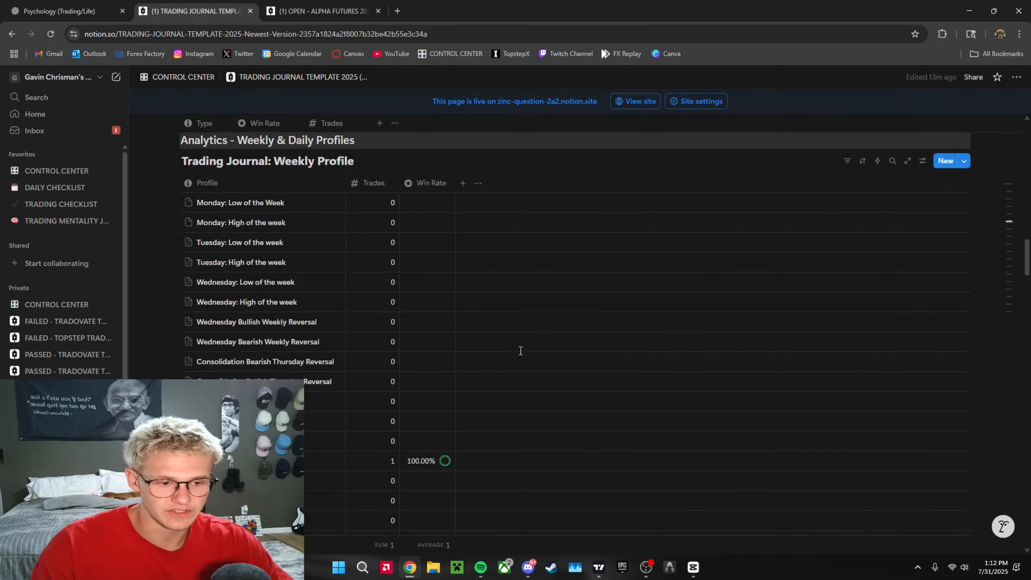
{"action": "scroll", "coordinate": [614, 387], "scroll_direction": "up", "scroll_amount": 6}
{"action": "scroll", "coordinate": [641, 390], "scroll_direction": "up", "scroll_amount": 15}
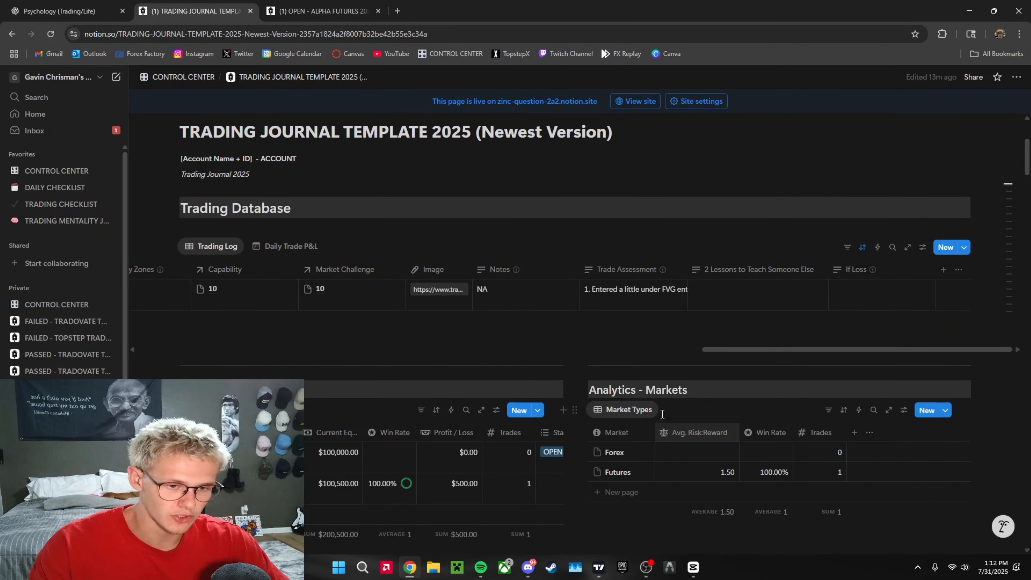
Step: Review how the NQ Long trade feeds the Accounts, Markets, Tickers, Trade Types, Time Frames and Daily Bias analytics
{"action": "scroll", "coordinate": [669, 416], "scroll_direction": "down", "scroll_amount": 4}
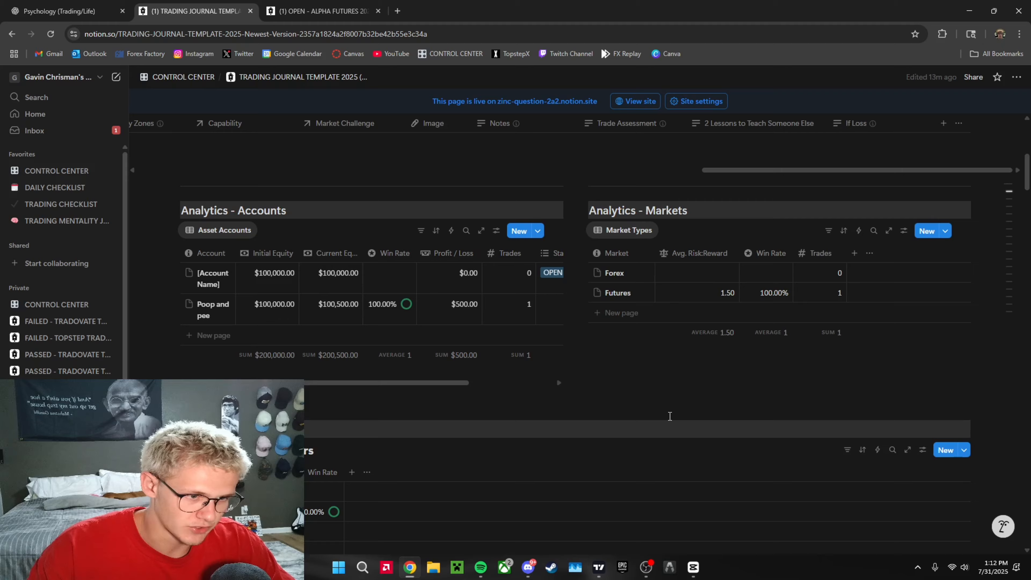
{"action": "scroll", "coordinate": [597, 329], "scroll_direction": "down", "scroll_amount": 4}
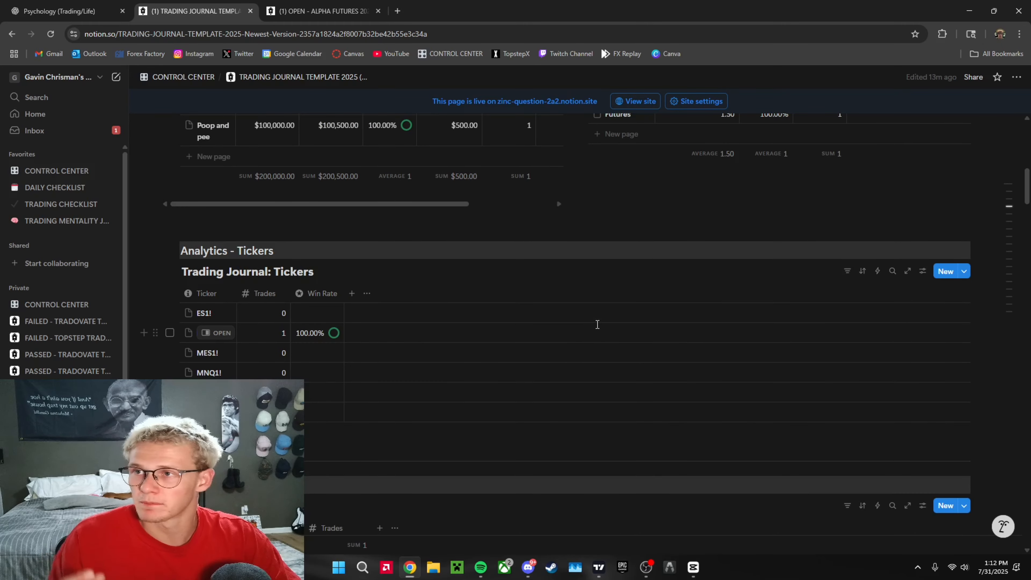
{"action": "scroll", "coordinate": [589, 325], "scroll_direction": "down", "scroll_amount": 4}
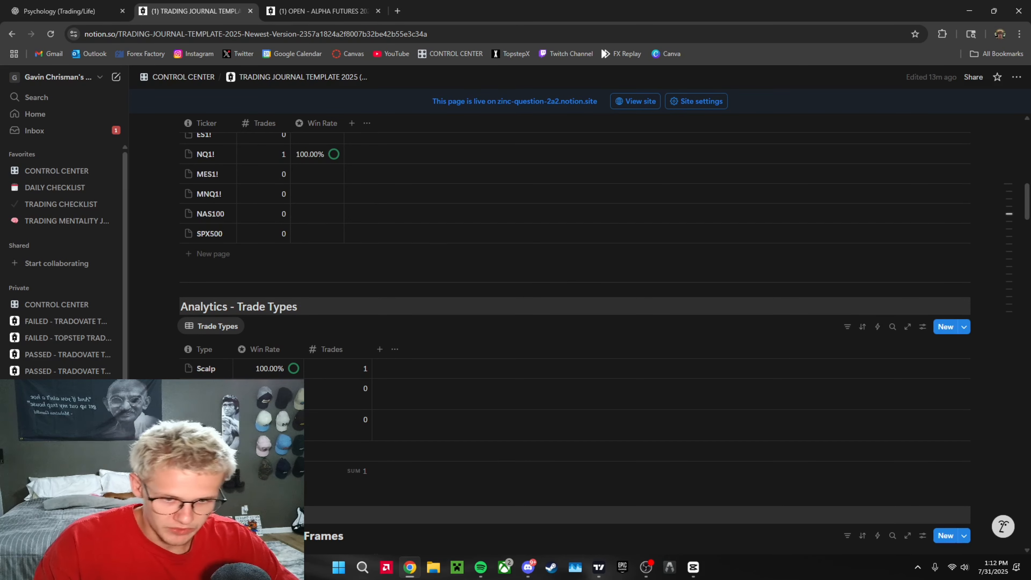
{"action": "scroll", "coordinate": [426, 373], "scroll_direction": "down", "scroll_amount": 8}
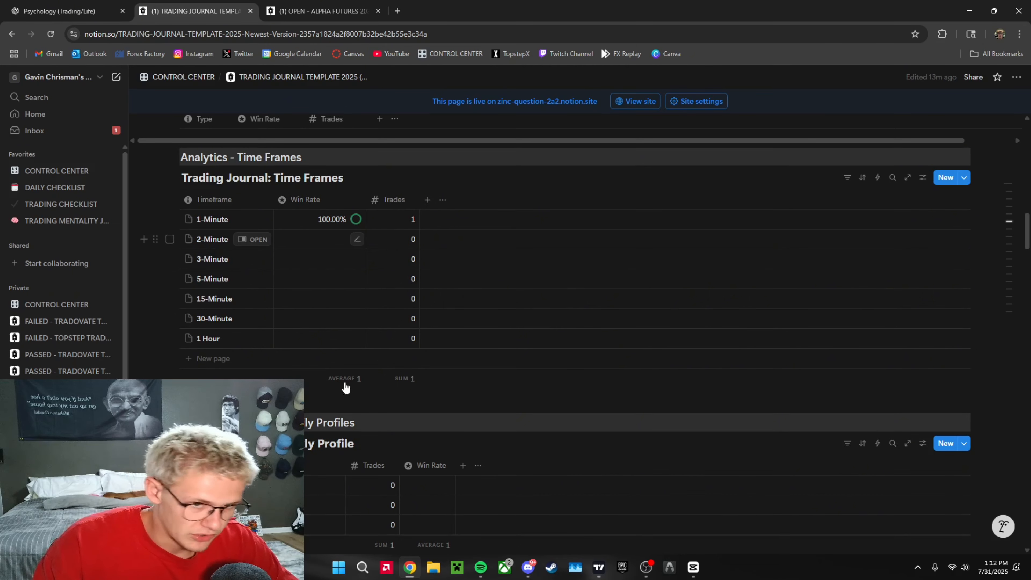
{"action": "scroll", "coordinate": [500, 203], "scroll_direction": "down", "scroll_amount": 10}
{"action": "scroll", "coordinate": [539, 252], "scroll_direction": "down", "scroll_amount": 15}
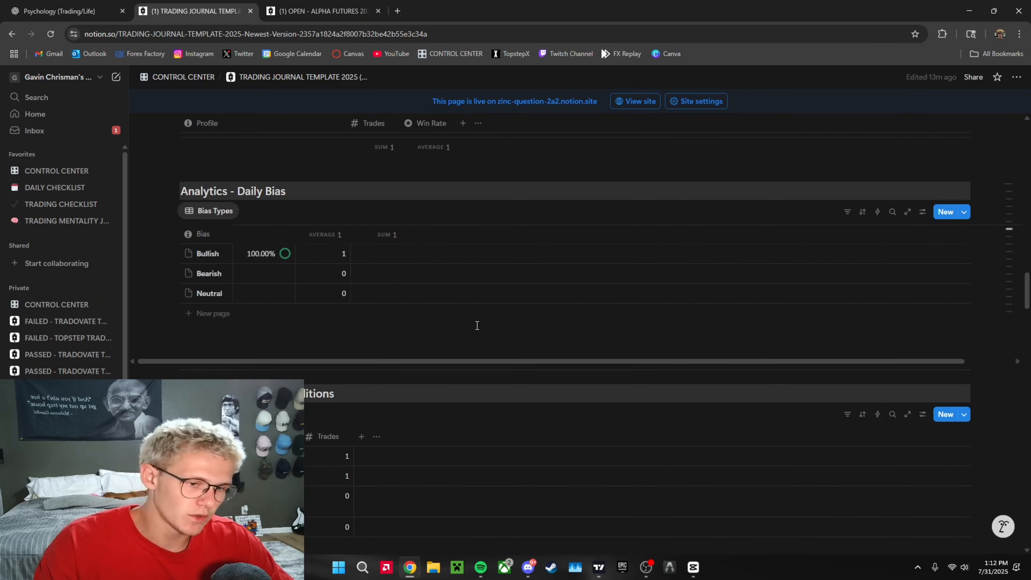
{"action": "scroll", "coordinate": [490, 328], "scroll_direction": "down", "scroll_amount": 20}
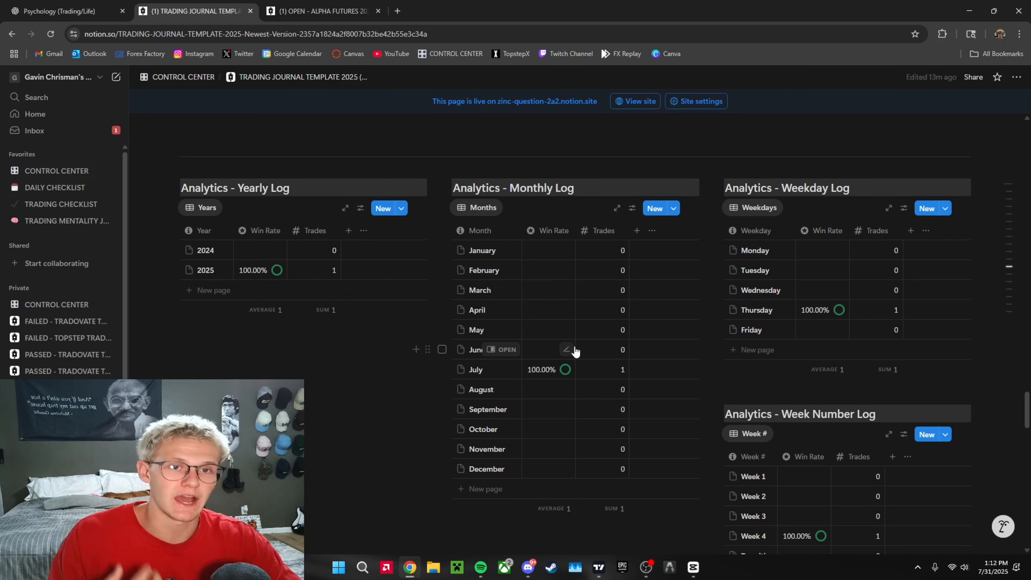
Step: Examine the Yearly, Monthly, Weekday and Week Number logs, followed by the Mistake Log, Mentality Zones and Market Challenge tables
{"action": "scroll", "coordinate": [575, 352], "scroll_direction": "down", "scroll_amount": 4}
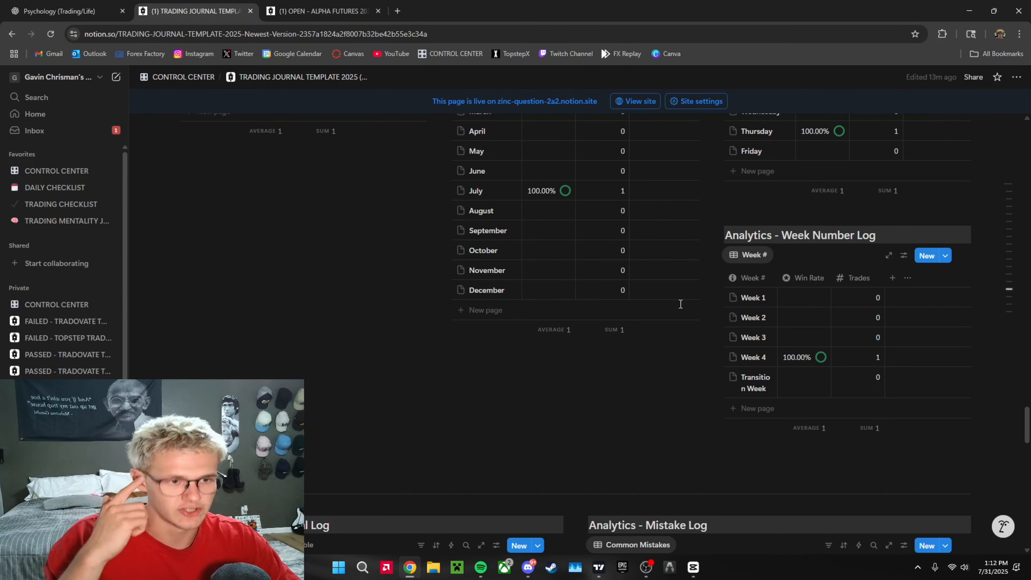
{"action": "scroll", "coordinate": [681, 303], "scroll_direction": "up", "scroll_amount": 8}
{"action": "scroll", "coordinate": [681, 327], "scroll_direction": "down", "scroll_amount": 4}
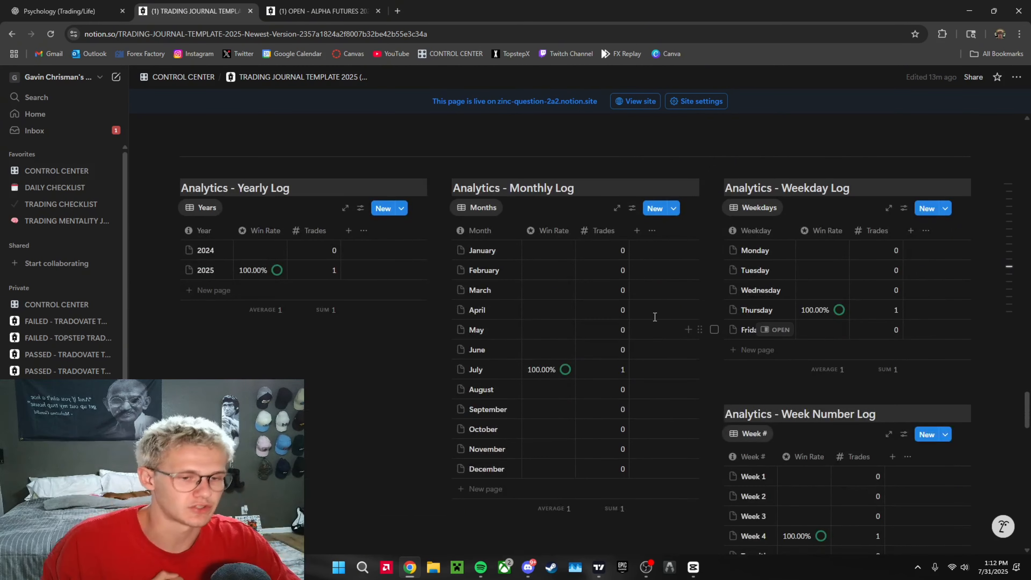
{"action": "scroll", "coordinate": [654, 317], "scroll_direction": "down", "scroll_amount": 15}
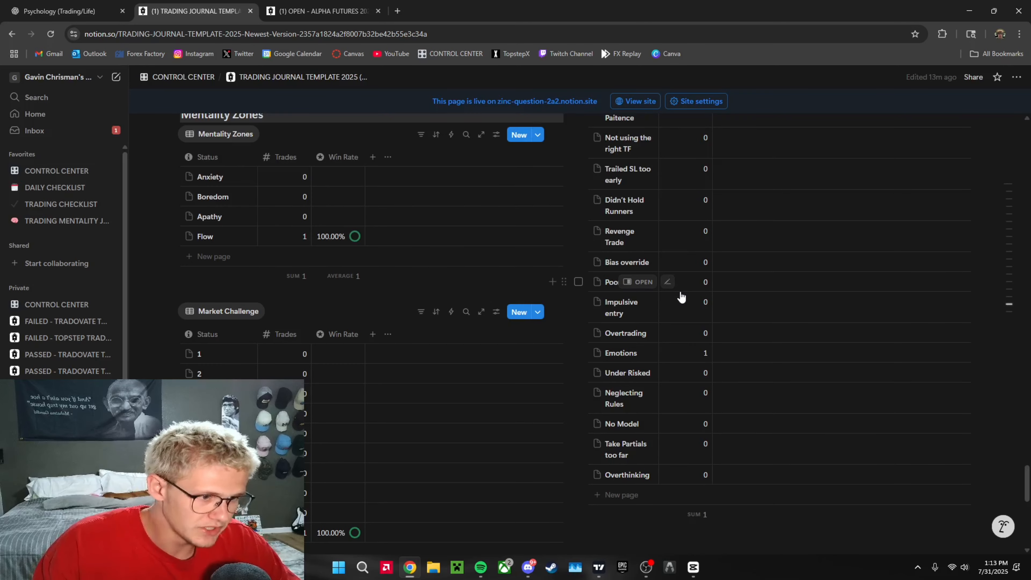
{"action": "scroll", "coordinate": [681, 298], "scroll_direction": "up", "scroll_amount": 20}
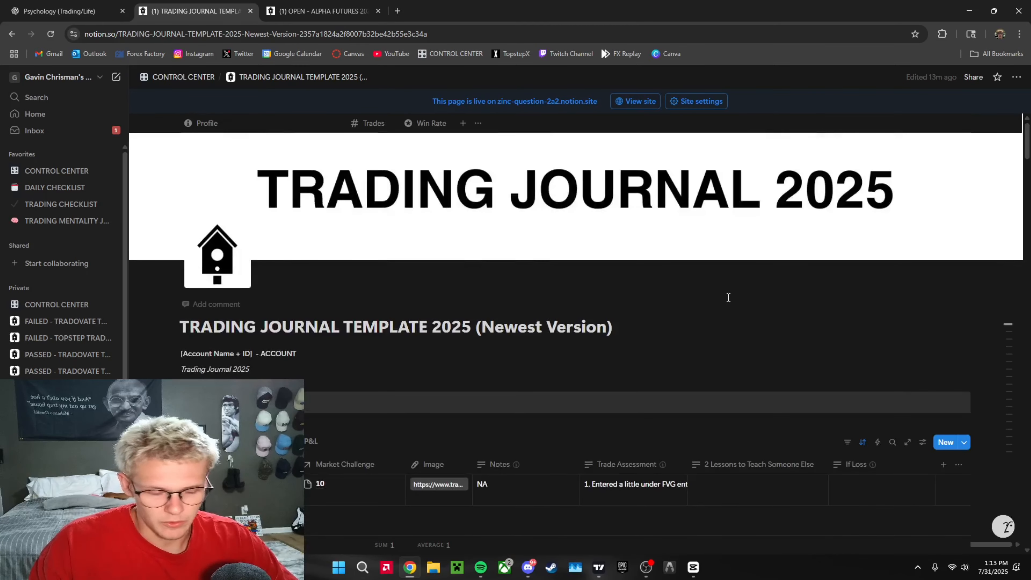
Step: Compare the NQ Long trade's fields across the Trading Log with the analytics tables further down the page
{"action": "scroll", "coordinate": [728, 298], "scroll_direction": "down", "scroll_amount": 4}
{"action": "scroll", "coordinate": [621, 331], "scroll_direction": "right", "scroll_amount": 5}
{"action": "scroll", "coordinate": [539, 329], "scroll_direction": "left", "scroll_amount": 5}
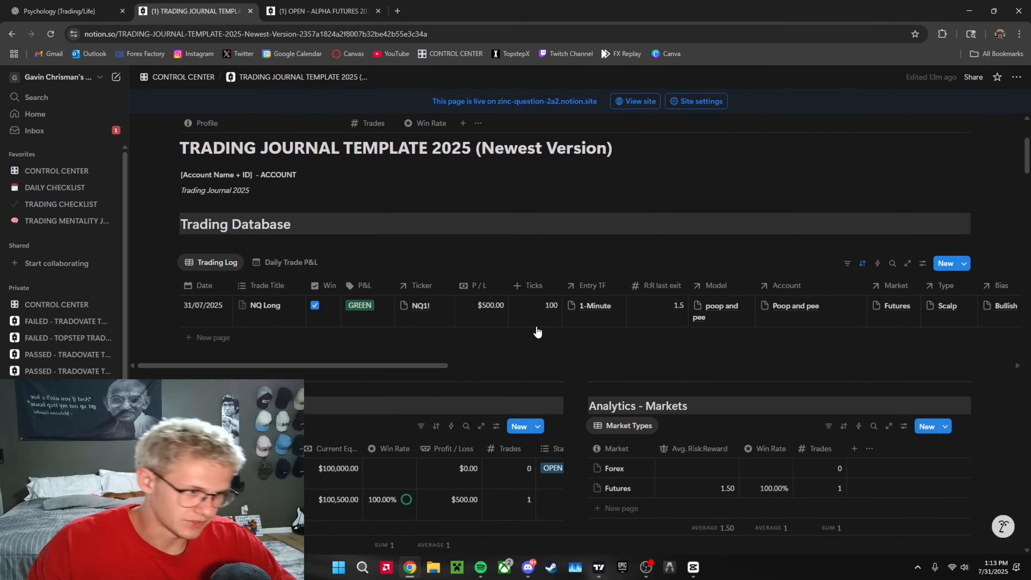
{"action": "scroll", "coordinate": [510, 322], "scroll_direction": "right", "scroll_amount": 6}
{"action": "scroll", "coordinate": [528, 345], "scroll_direction": "left", "scroll_amount": 6}
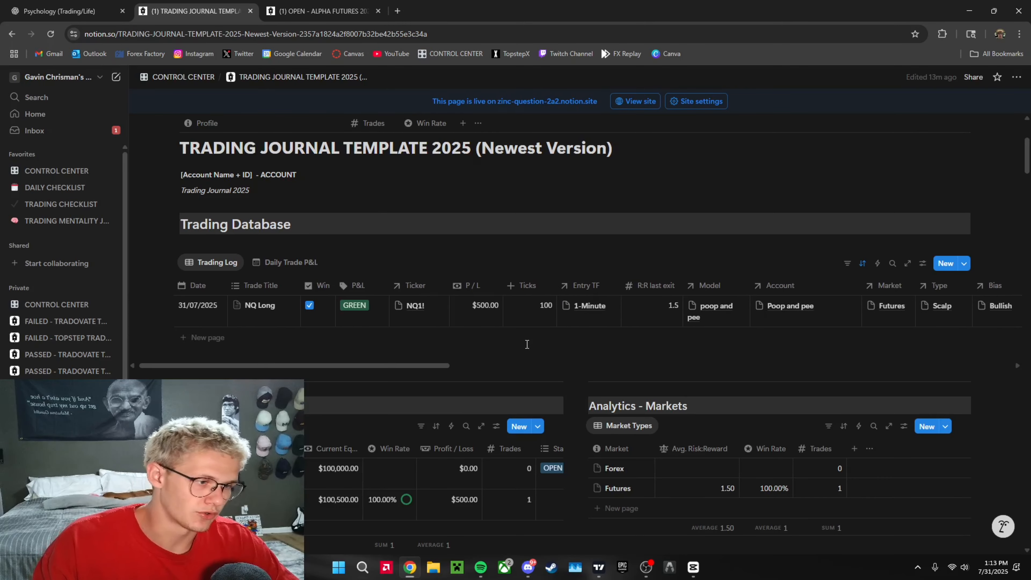
{"action": "scroll", "coordinate": [527, 345], "scroll_direction": "left", "scroll_amount": 1}
{"action": "scroll", "coordinate": [623, 320], "scroll_direction": "down", "scroll_amount": 15}
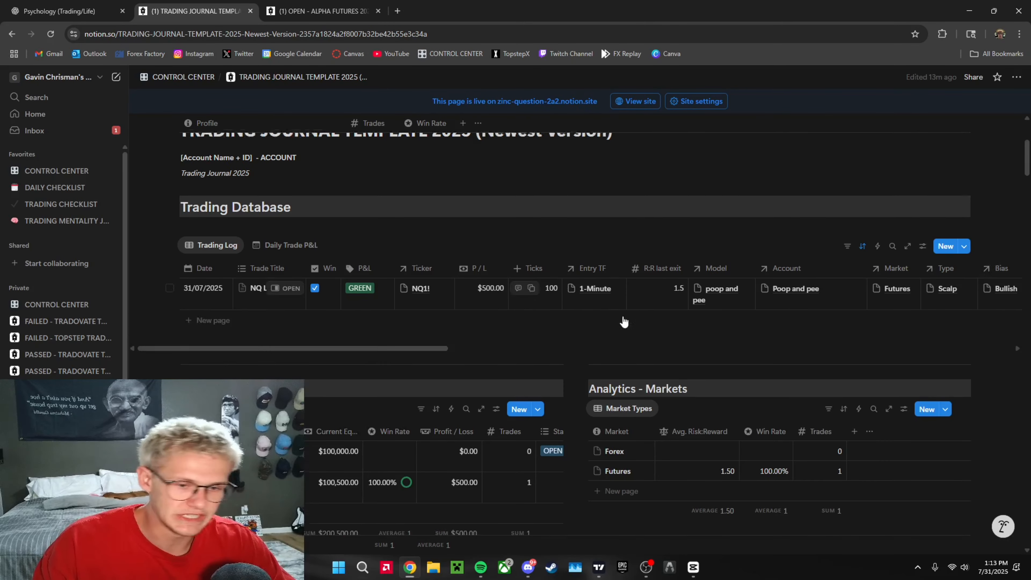
{"action": "scroll", "coordinate": [716, 312], "scroll_direction": "up", "scroll_amount": 20}
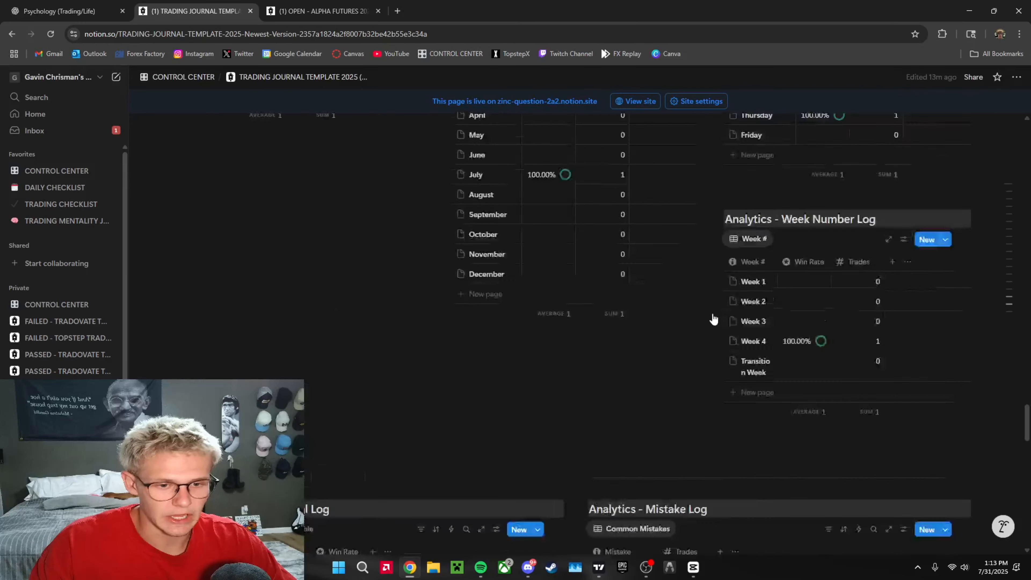
{"action": "scroll", "coordinate": [717, 325], "scroll_direction": "down", "scroll_amount": 4}
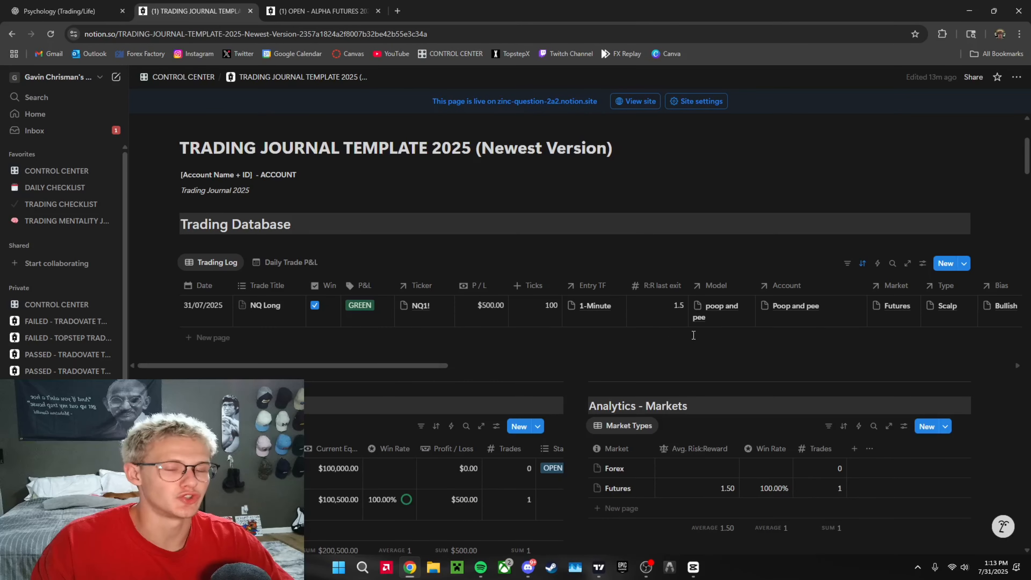
{"action": "scroll", "coordinate": [592, 319], "scroll_direction": "right", "scroll_amount": 10}
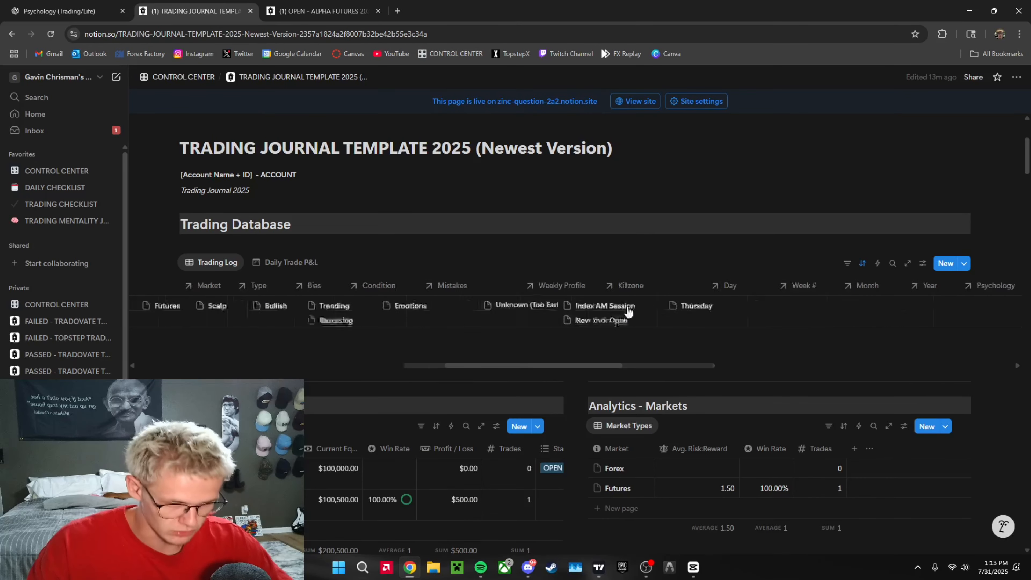
{"action": "scroll", "coordinate": [568, 313], "scroll_direction": "left", "scroll_amount": 10}
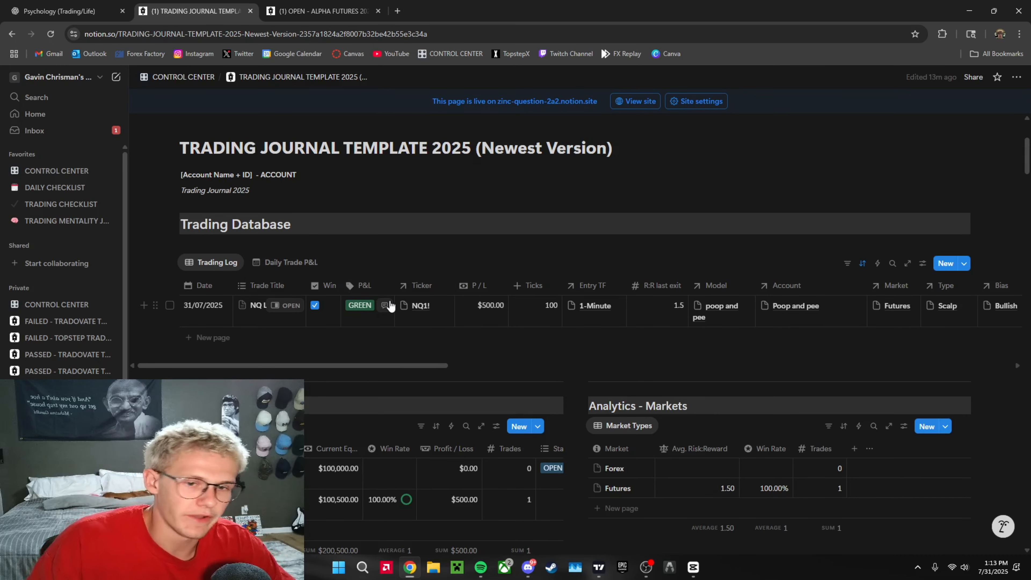
Step: View the NQ Long trade in the Daily Trade P&L calendar and return to the Trading Log
{"action": "left_click", "coordinate": [302, 264]}
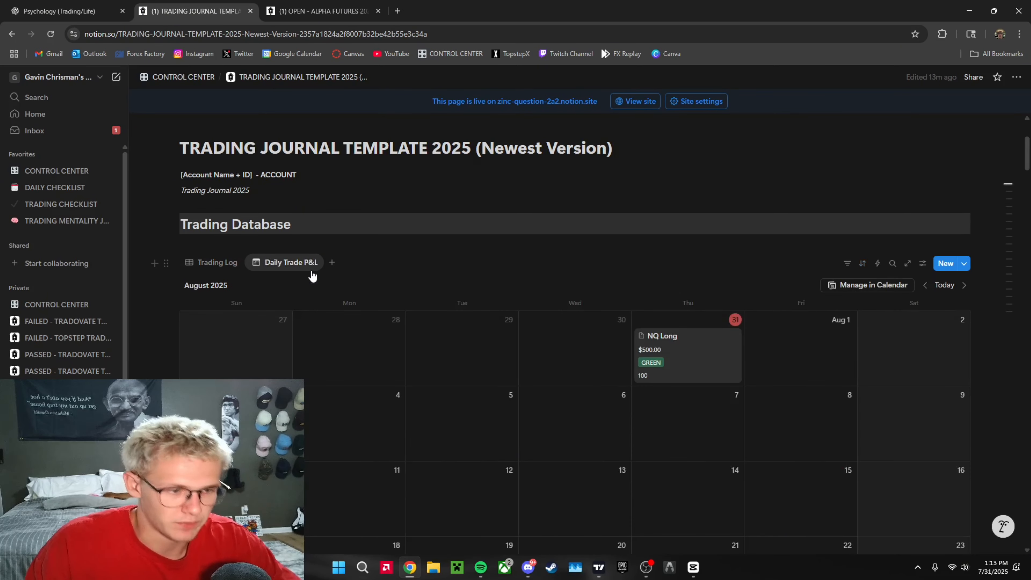
{"action": "scroll", "coordinate": [690, 281], "scroll_direction": "down", "scroll_amount": 4}
{"action": "scroll", "coordinate": [754, 386], "scroll_direction": "up", "scroll_amount": 4}
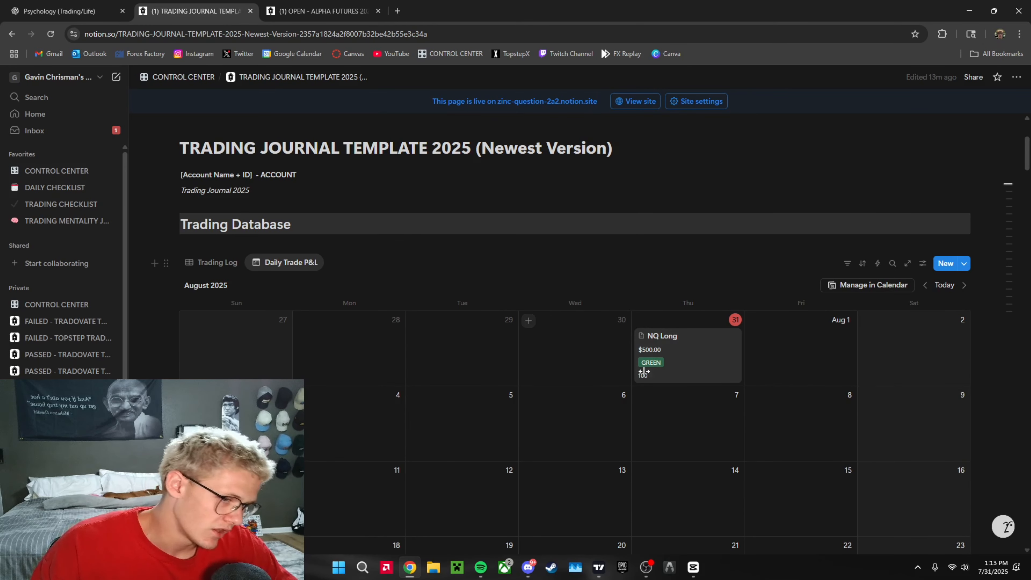
{"action": "left_click", "coordinate": [215, 262]}
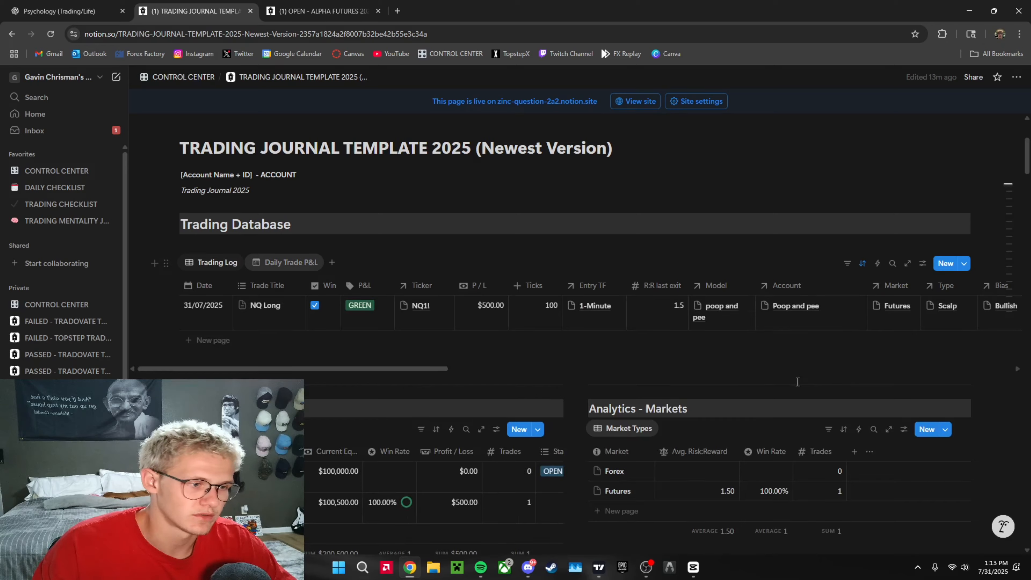
Step: Look through the NQ Long trade's columns as far as If Loss and return to the journal page's cover
{"action": "scroll", "coordinate": [524, 322], "scroll_direction": "down", "scroll_amount": 4}
{"action": "scroll", "coordinate": [697, 253], "scroll_direction": "up", "scroll_amount": 4}
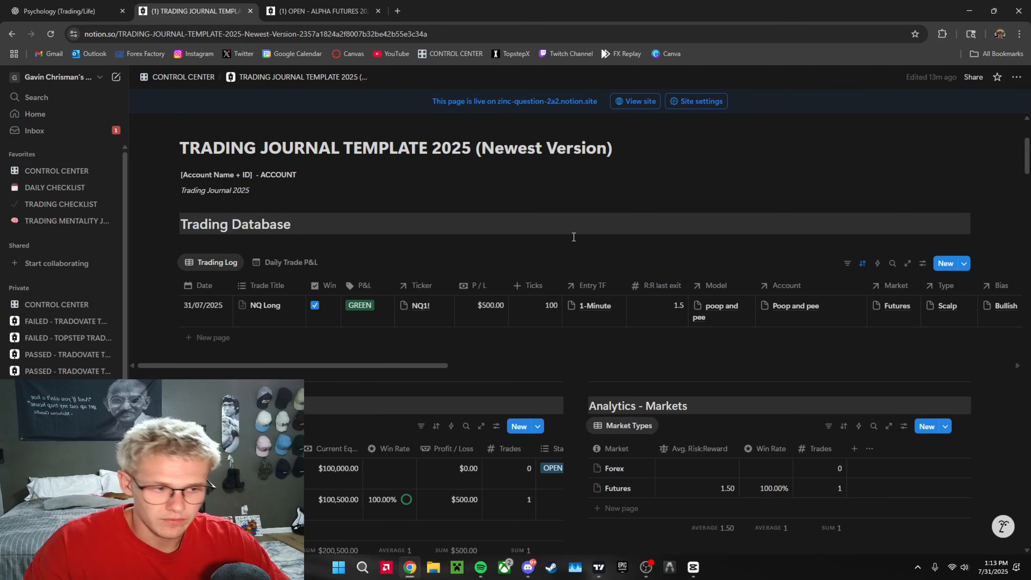
{"action": "scroll", "coordinate": [502, 312], "scroll_direction": "right", "scroll_amount": 2}
{"action": "scroll", "coordinate": [502, 312], "scroll_direction": "right", "scroll_amount": 10}
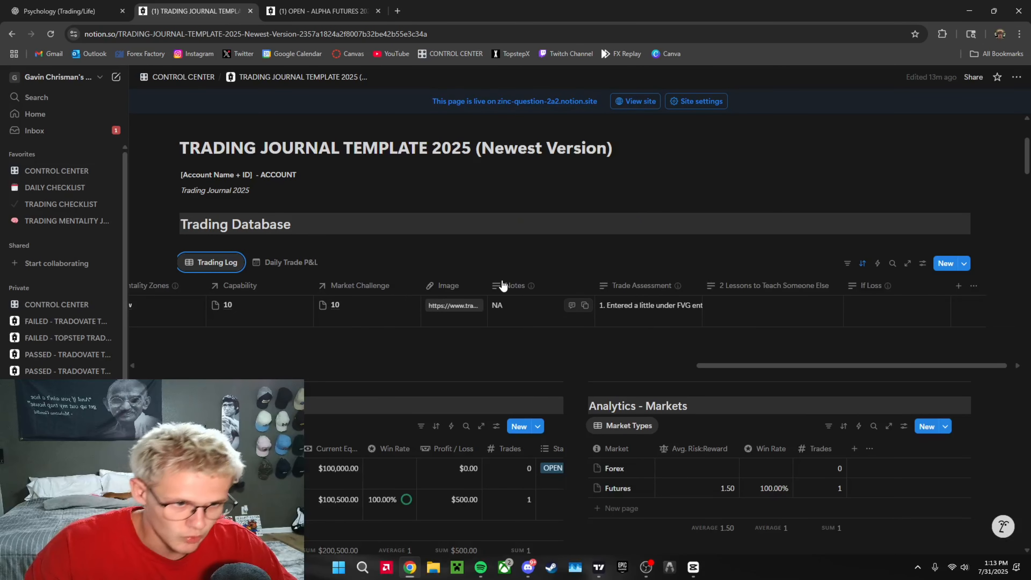
{"action": "scroll", "coordinate": [488, 289], "scroll_direction": "left", "scroll_amount": 7}
{"action": "scroll", "coordinate": [485, 293], "scroll_direction": "left", "scroll_amount": 15}
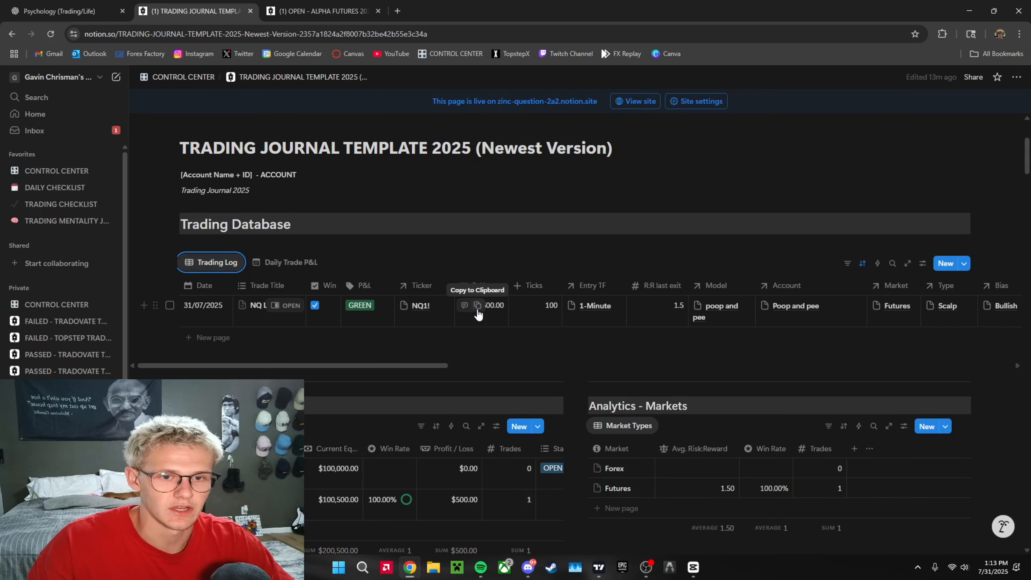
{"action": "scroll", "coordinate": [487, 308], "scroll_direction": "up", "scroll_amount": 5}
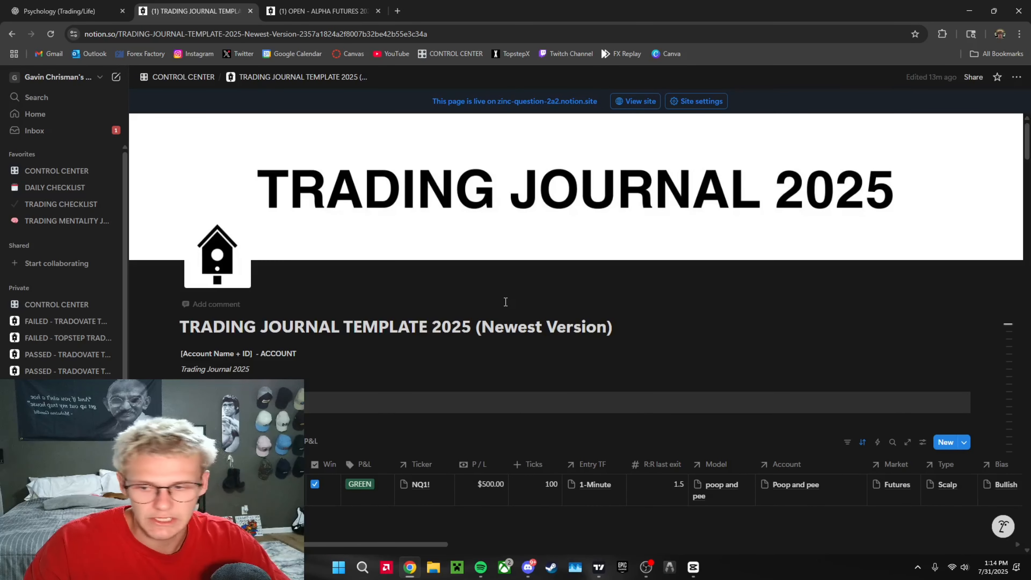